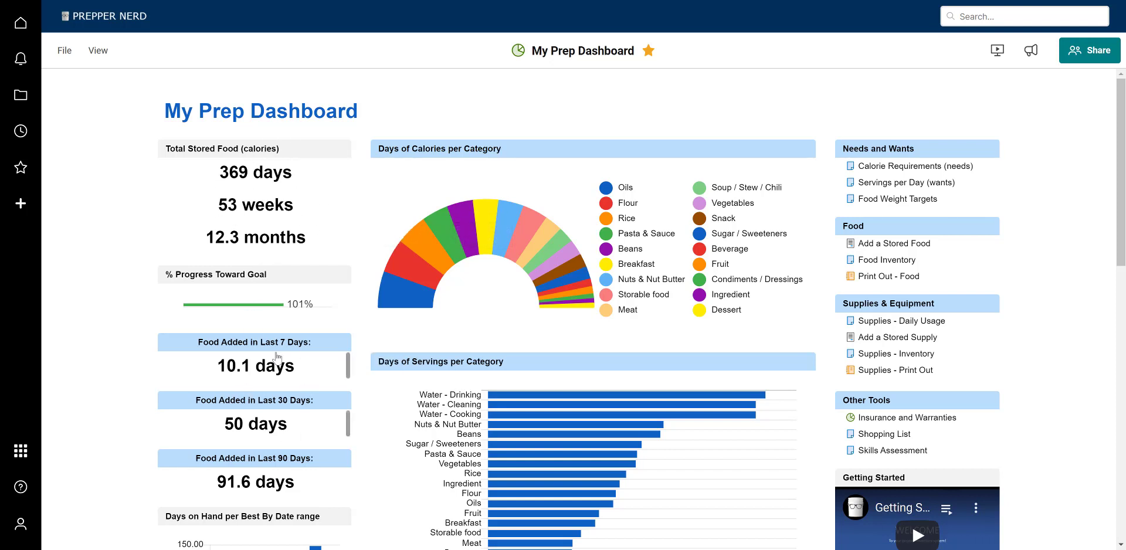
# - Review the stored food totals and the calorie, servings and best-by date charts on My Prep Dashboard
pyautogui.scroll(-1, 262, 416)
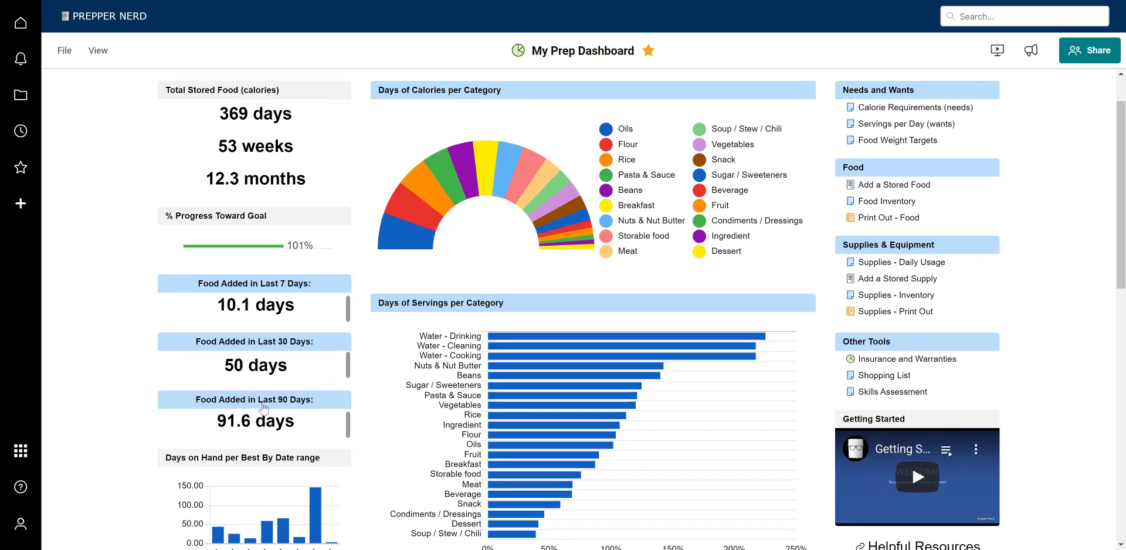
pyautogui.scroll(1, 533, 334)
pyautogui.scroll(-3, 630, 366)
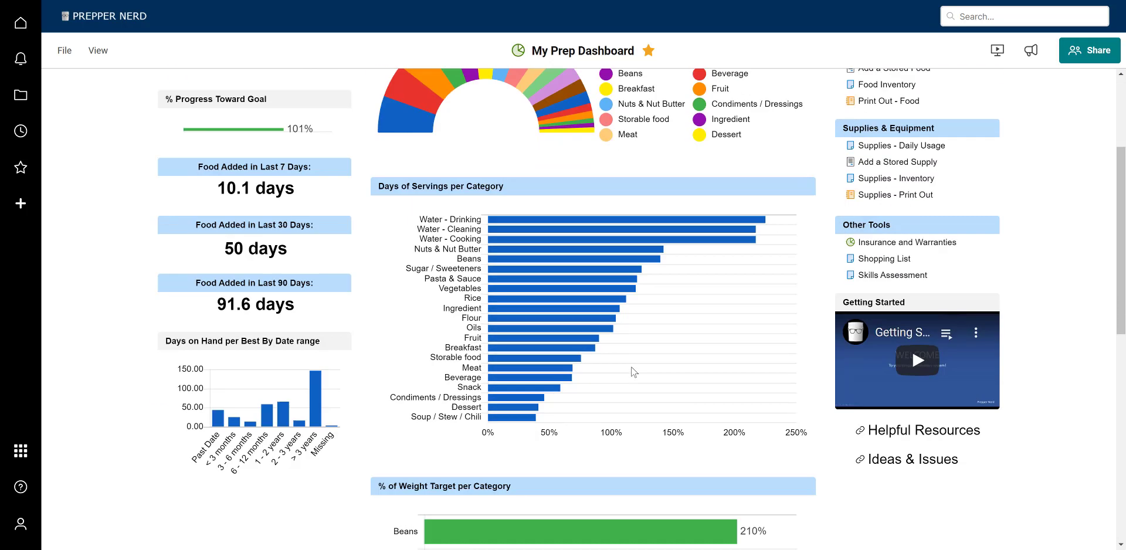
pyautogui.scroll(-5, 632, 372)
pyautogui.scroll(5, 615, 313)
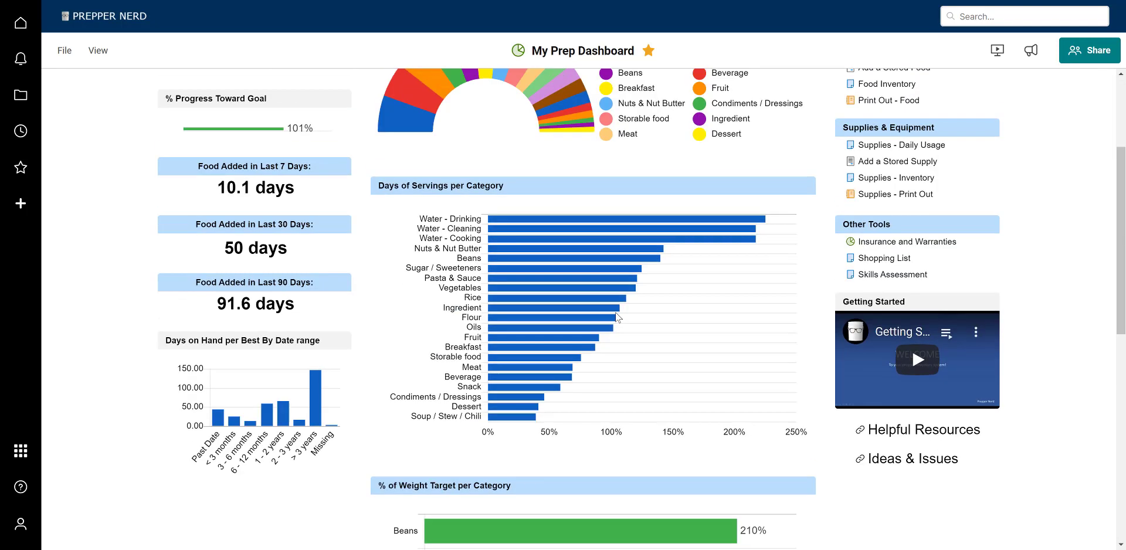
pyautogui.scroll(3, 616, 317)
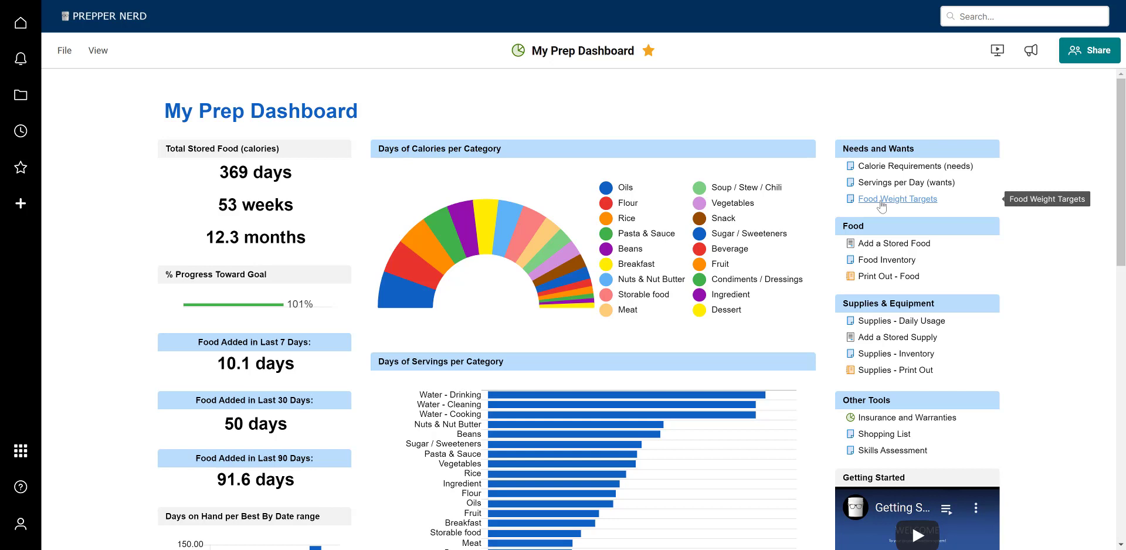
# - Open the Food Inventory sheet from the dashboard and examine the blank and filled entries in its Barcode column
pyautogui.click(877, 261)
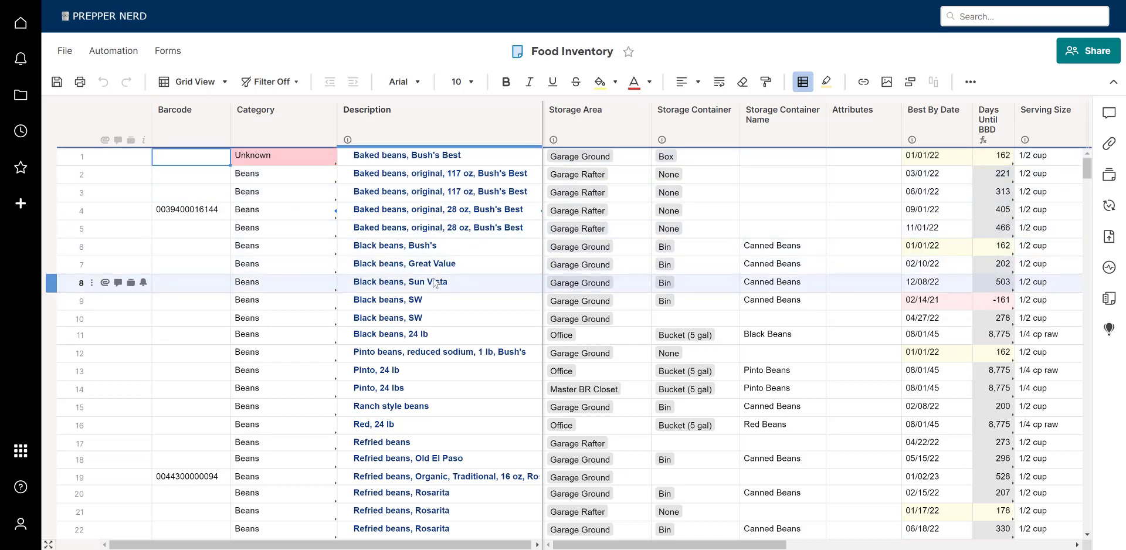
pyautogui.click(198, 125)
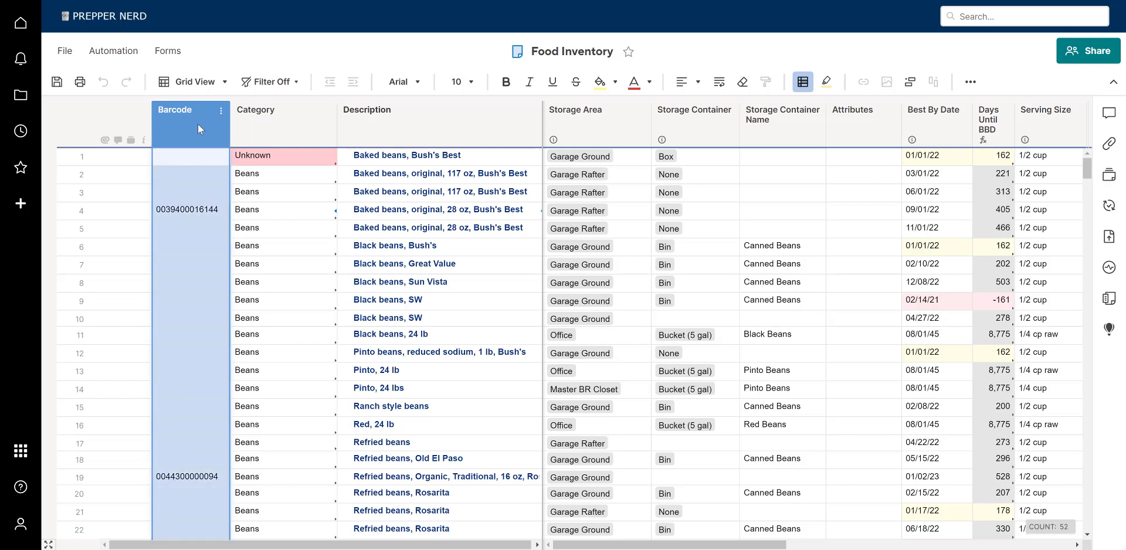
pyautogui.click(197, 157)
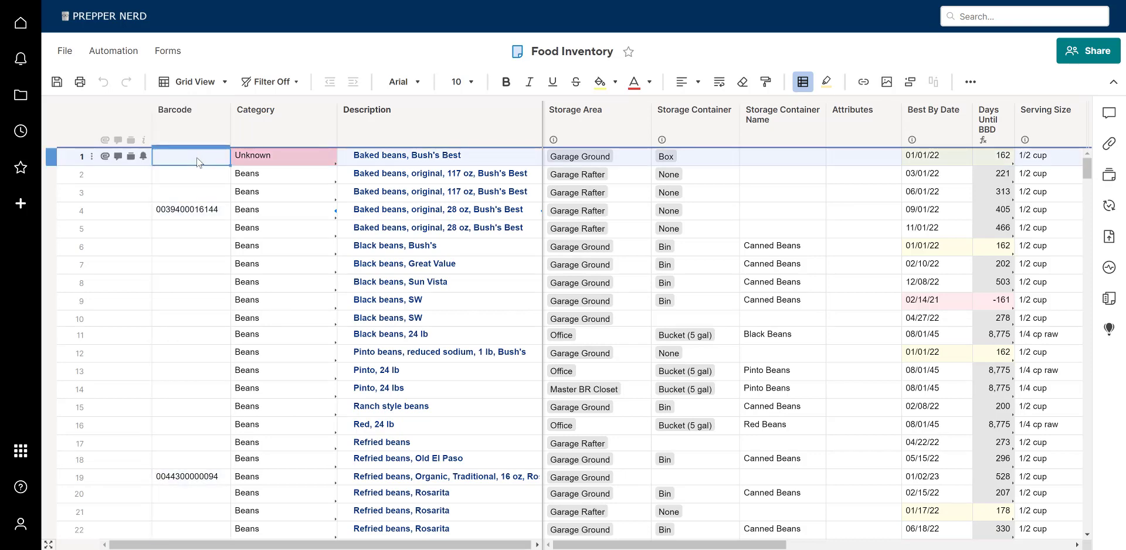
pyautogui.click(193, 211)
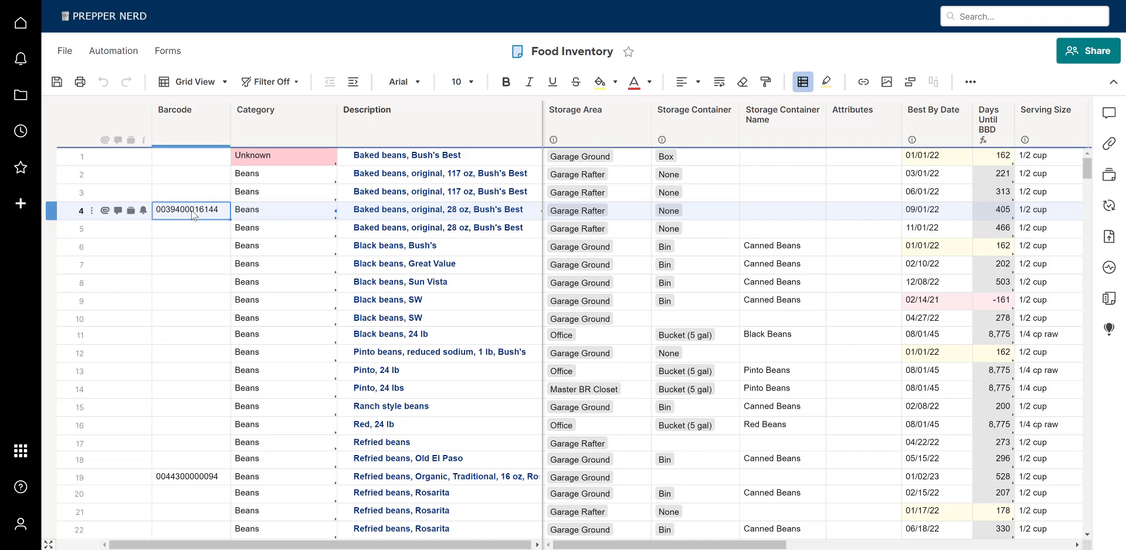
# - Examine the Category column and browse the full list of available categories for the second row's baked beans
pyautogui.click(264, 123)
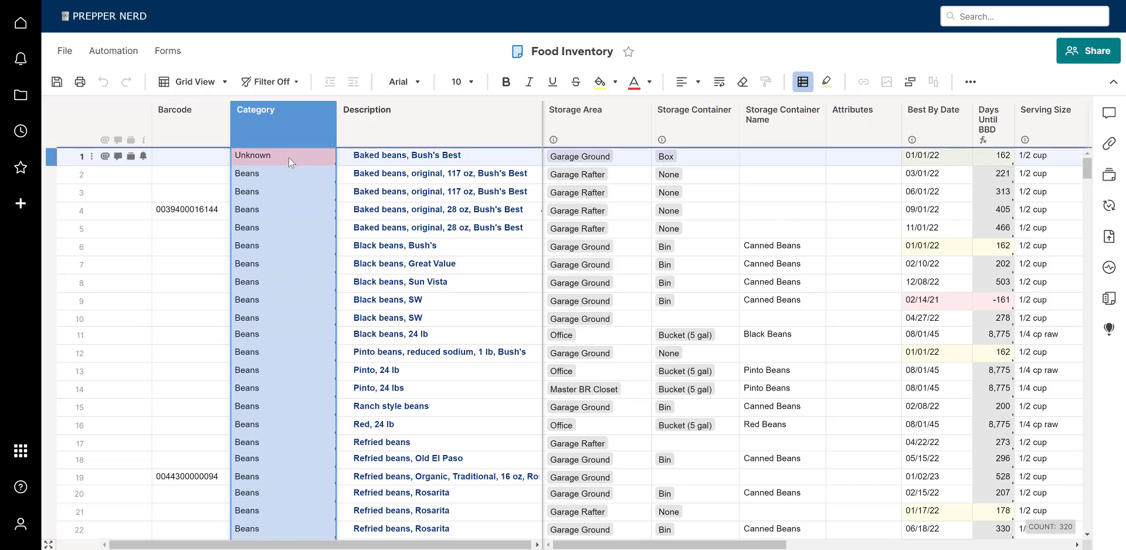
pyautogui.click(289, 299)
pyautogui.click(316, 174)
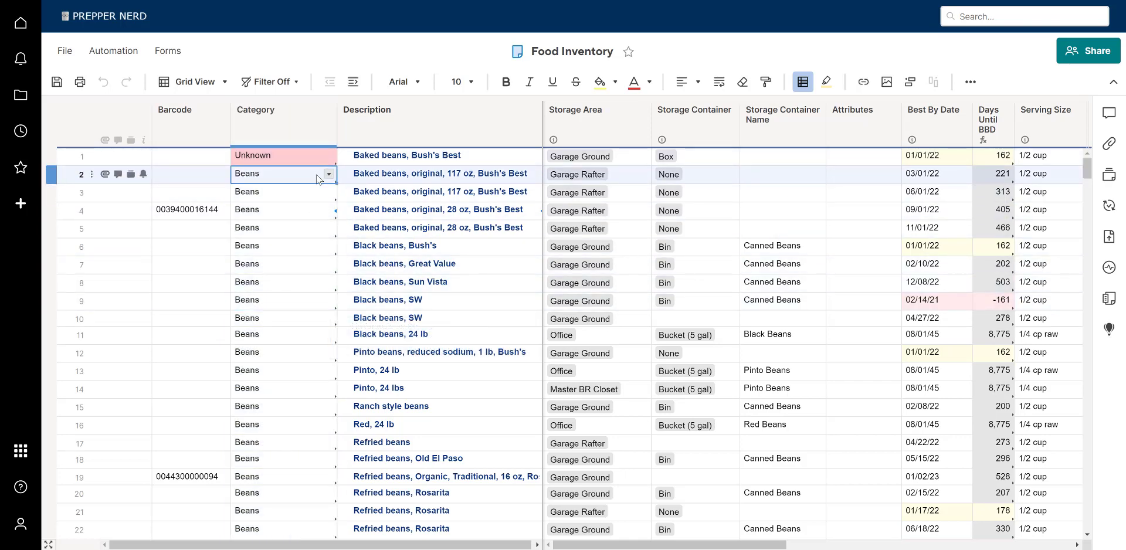
pyautogui.click(328, 174)
pyautogui.moveTo(330, 220); pyautogui.dragTo(336, 279)
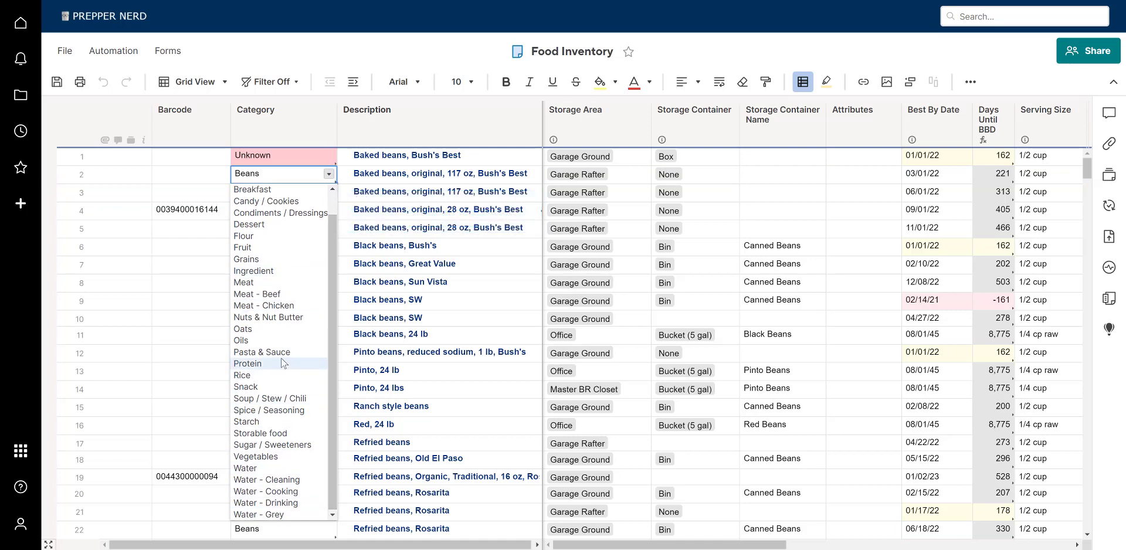
pyautogui.scroll(2, 281, 355)
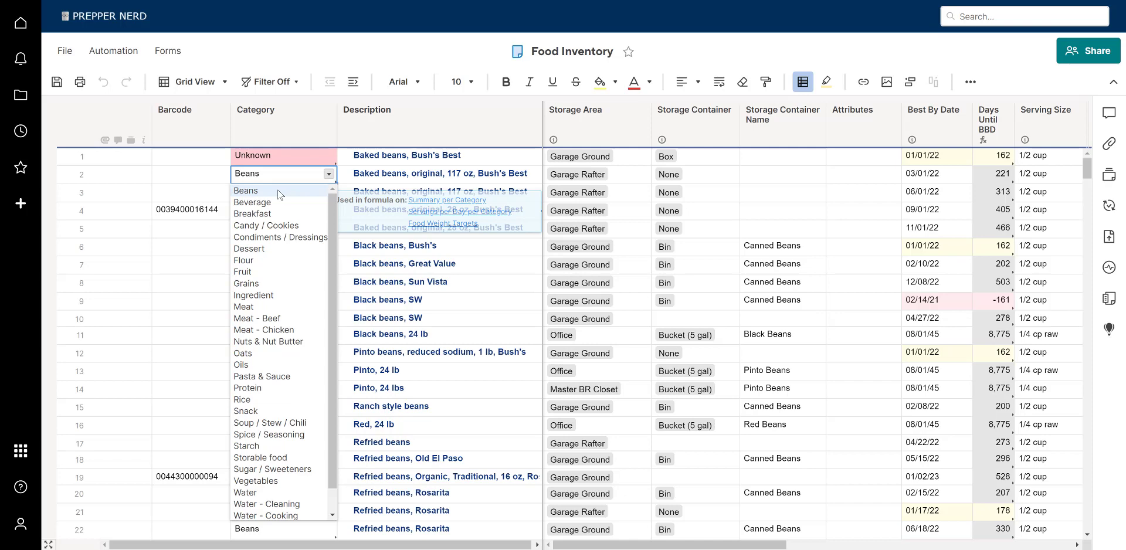
pyautogui.scroll(-1, 280, 505)
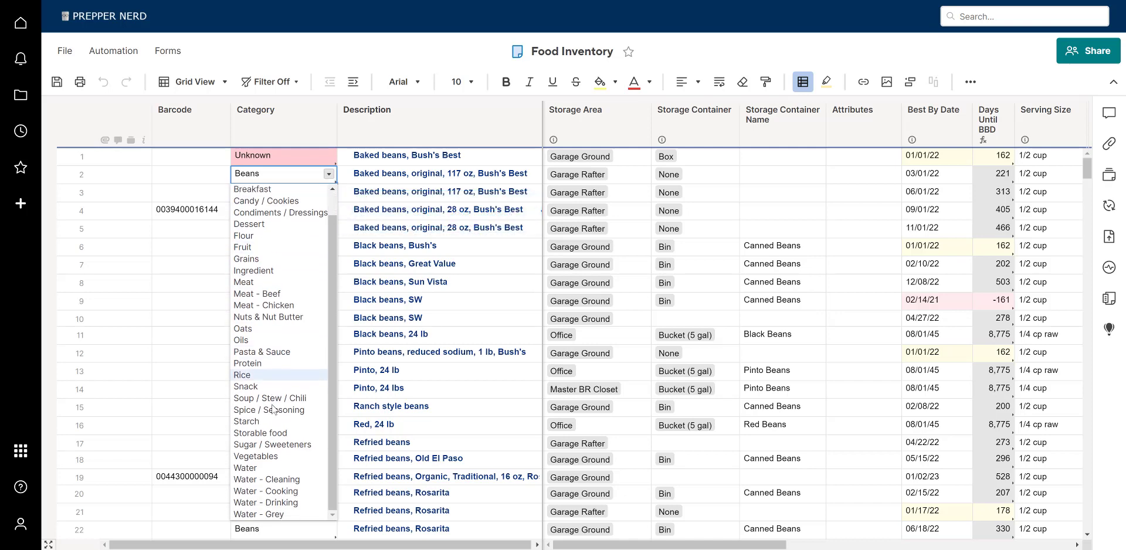
pyautogui.scroll(1, 299, 276)
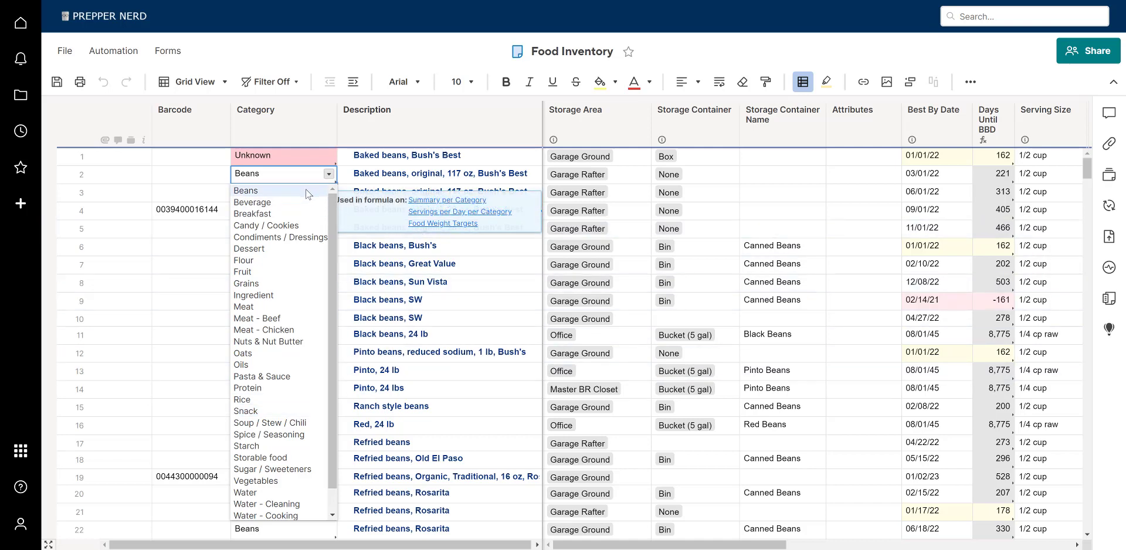
# - Check the allowed category choices for the first row's Bush's Best baked beans, which is marked Unknown
pyautogui.click(296, 156)
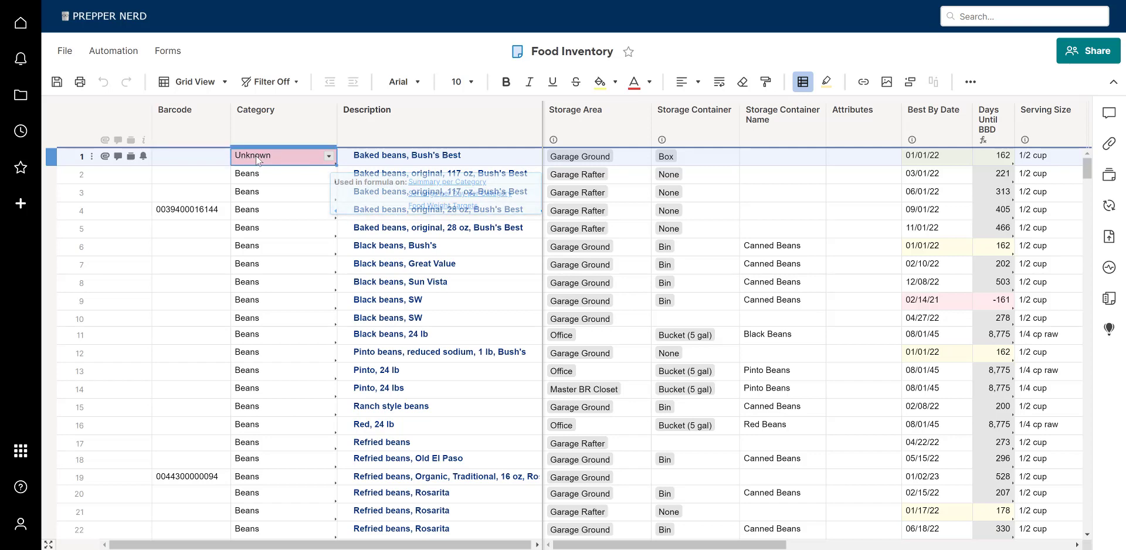
pyautogui.click(330, 155)
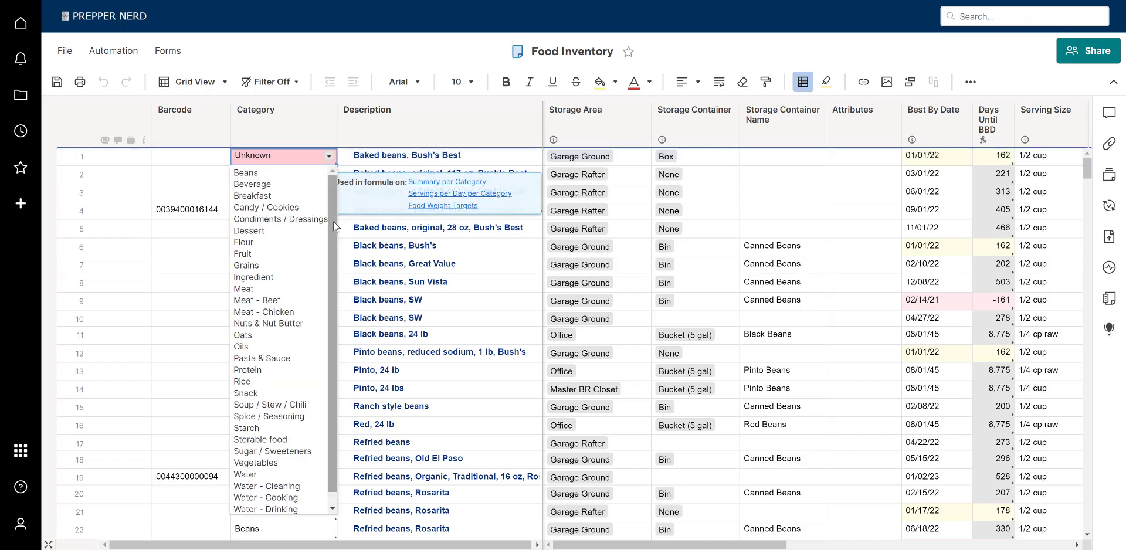
pyautogui.moveTo(334, 221); pyautogui.dragTo(330, 322)
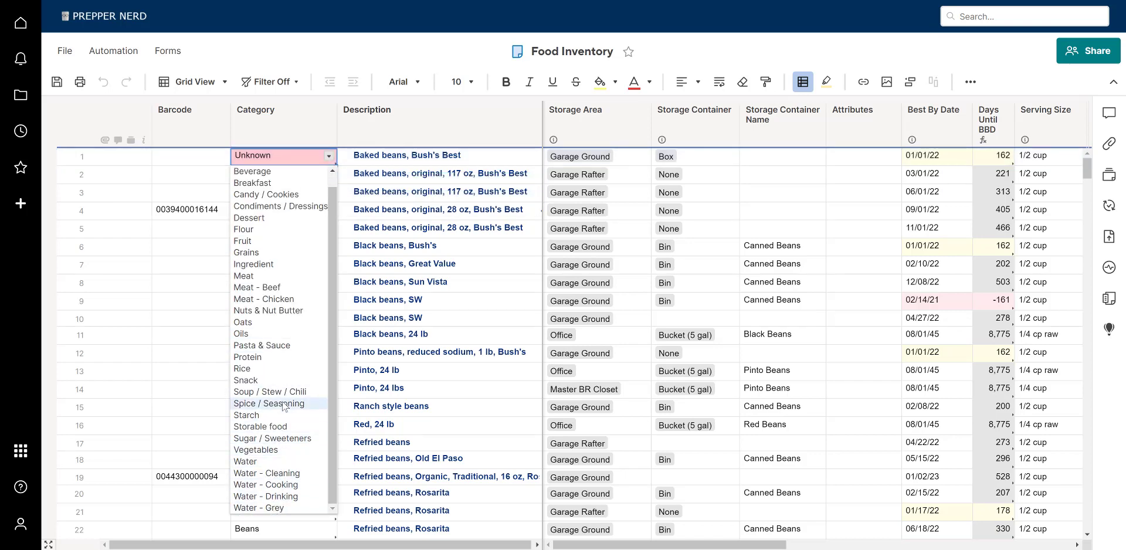
pyautogui.scroll(1, 293, 246)
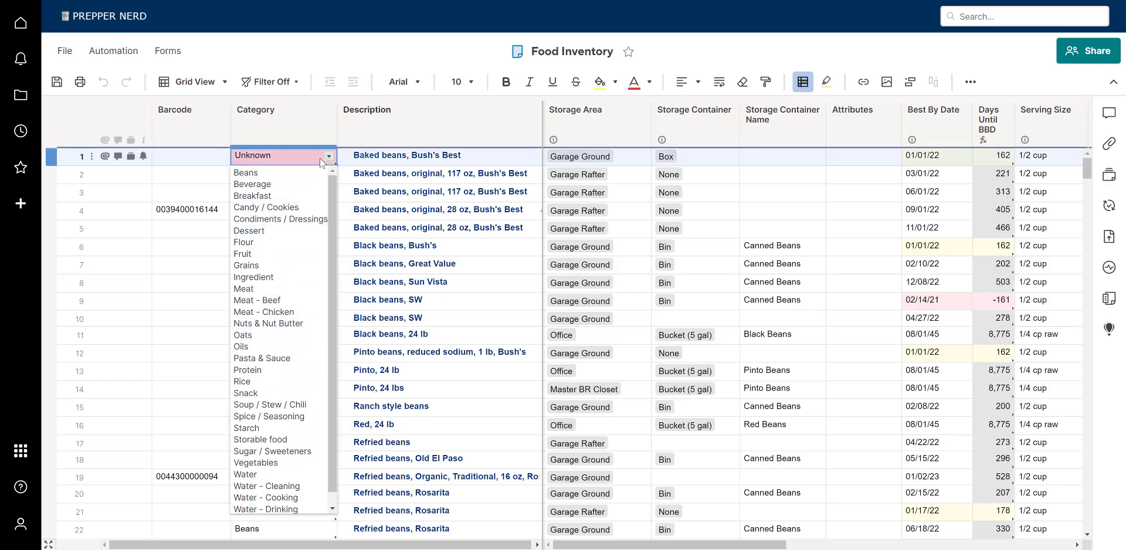
pyautogui.click(284, 157)
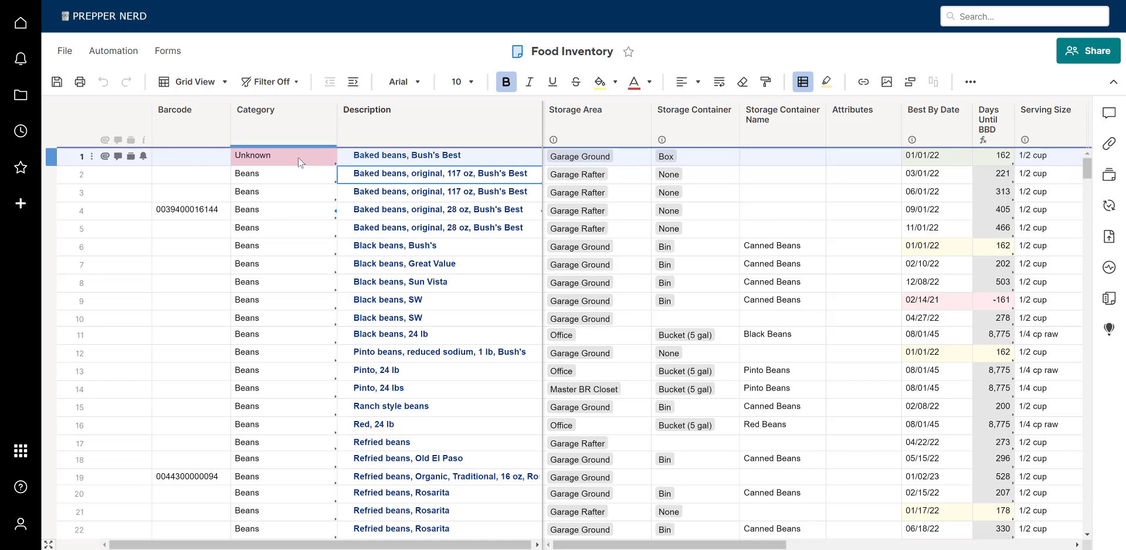
pyautogui.click(285, 282)
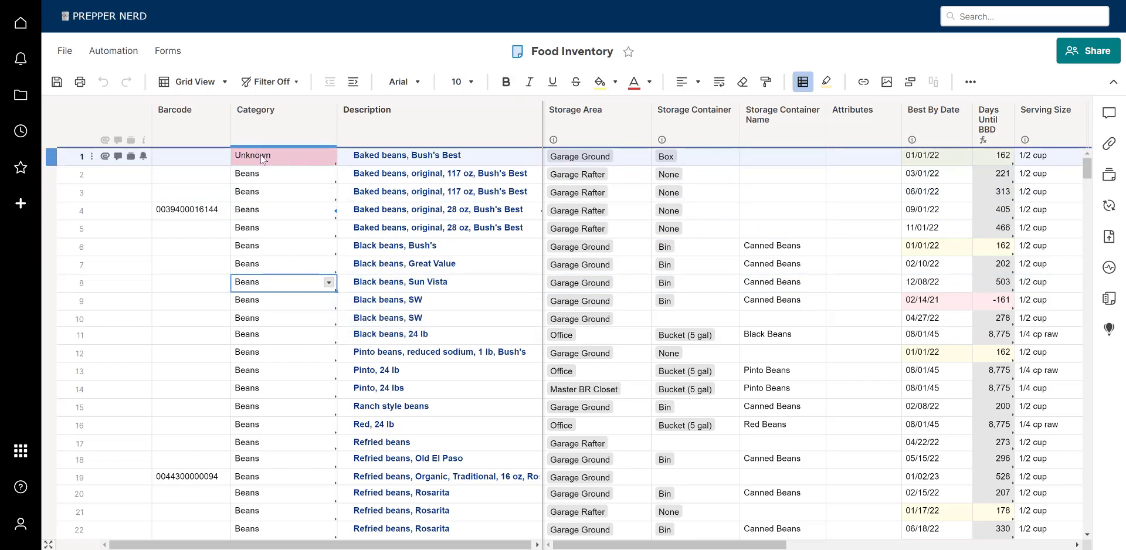
pyautogui.click(292, 156)
pyautogui.click(329, 156)
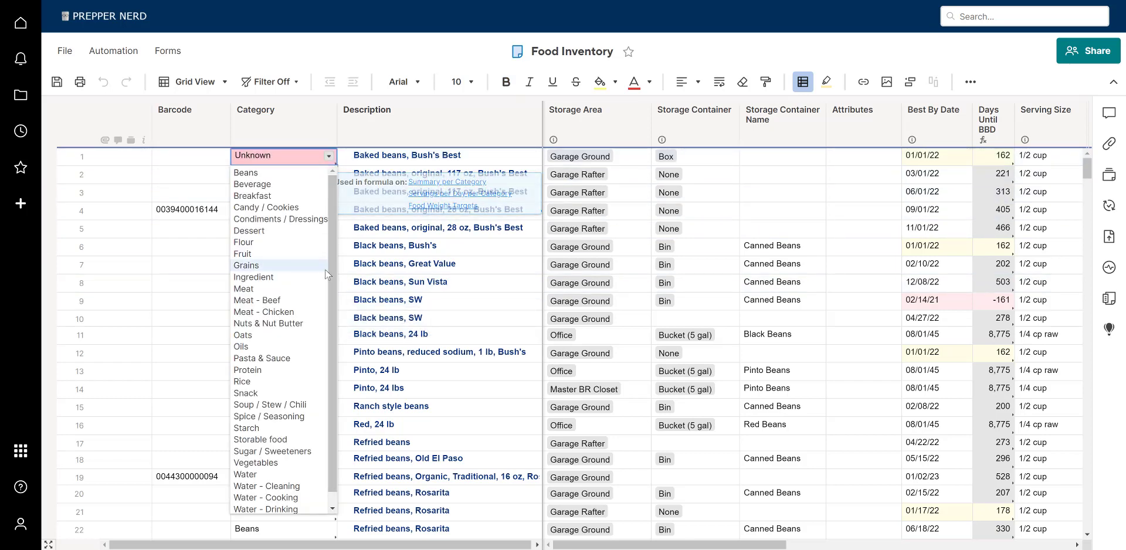
pyautogui.scroll(-1, 332, 352)
pyautogui.scroll(1, 331, 352)
pyautogui.click(377, 258)
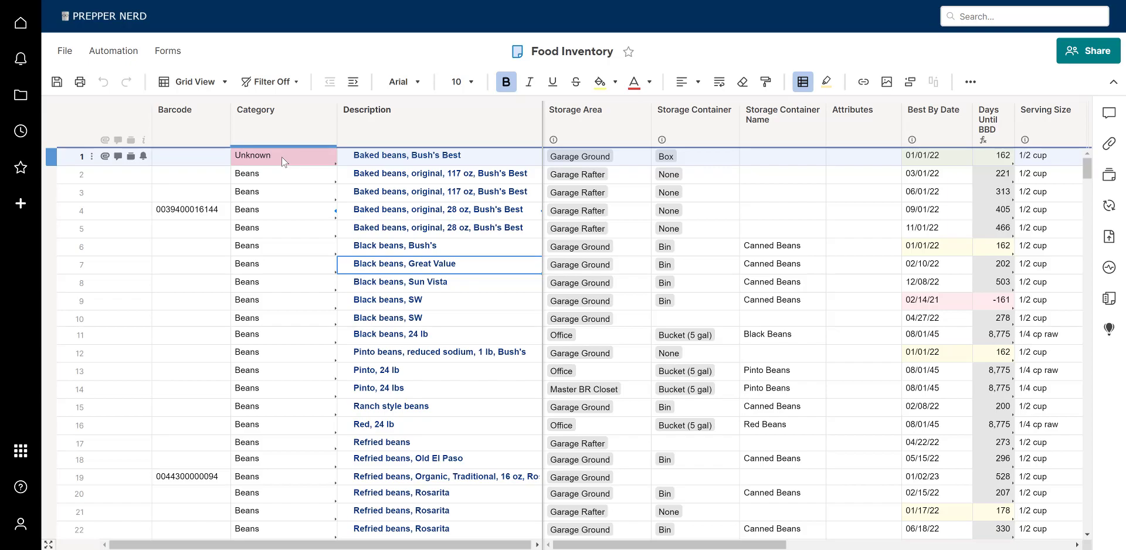
pyautogui.moveTo(281, 157); pyautogui.dragTo(304, 259)
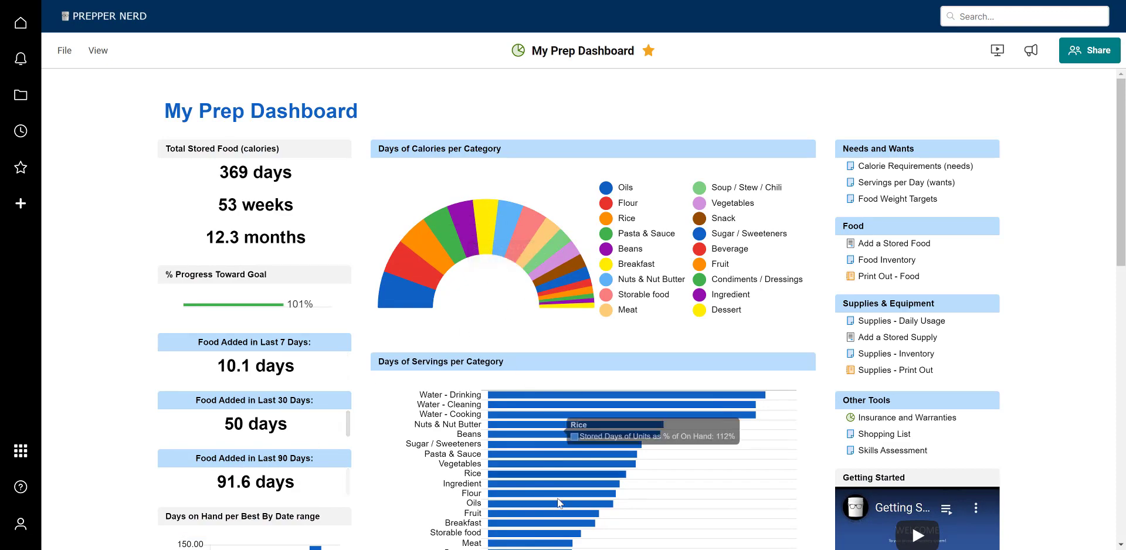
# - Look over the per-category charts on My Prep Dashboard and reopen the Food Inventory sheet
pyautogui.scroll(-5, 563, 440)
pyautogui.scroll(5, 563, 441)
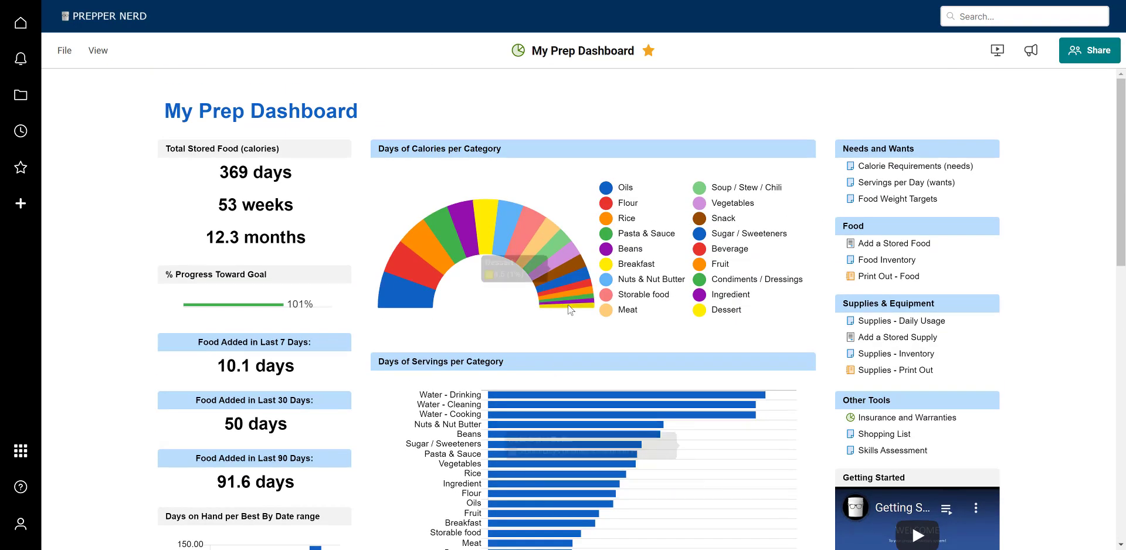
pyautogui.click(896, 261)
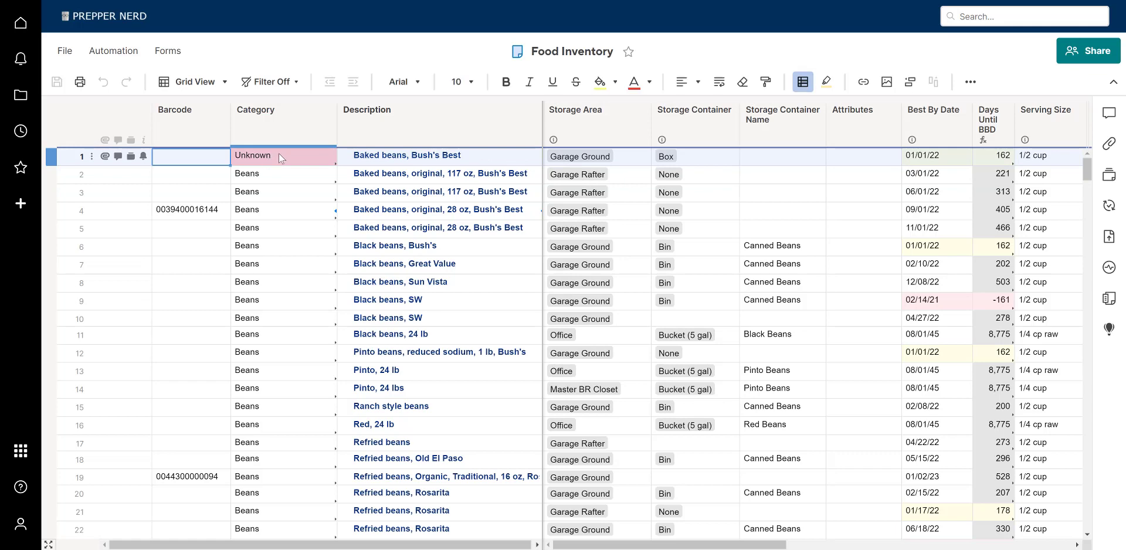
# - Examine the Category, Description and Barcode cells of the first two baked beans rows
pyautogui.click(278, 153)
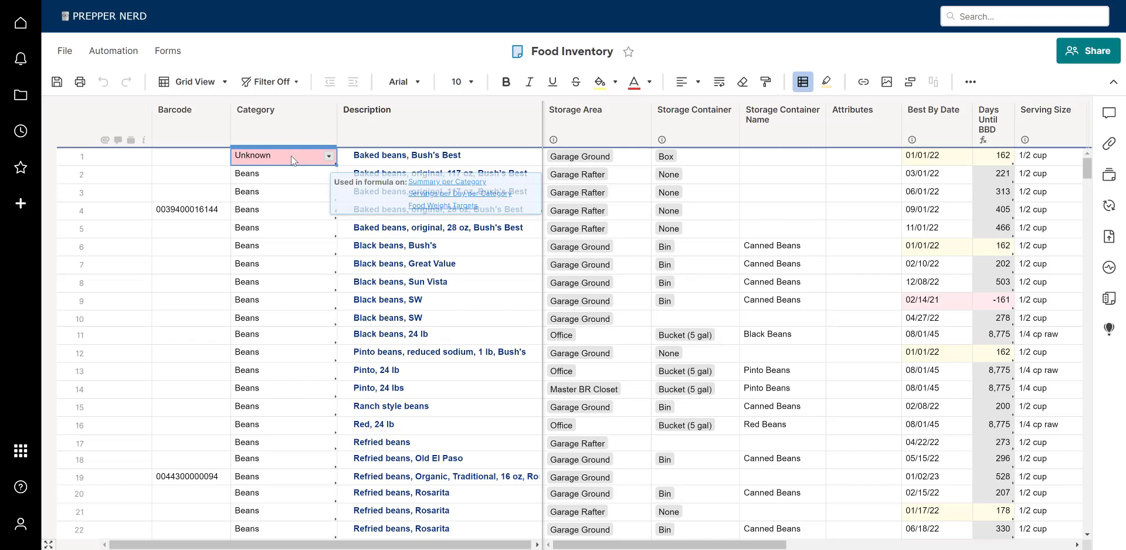
pyautogui.click(408, 160)
pyautogui.click(455, 120)
pyautogui.click(458, 159)
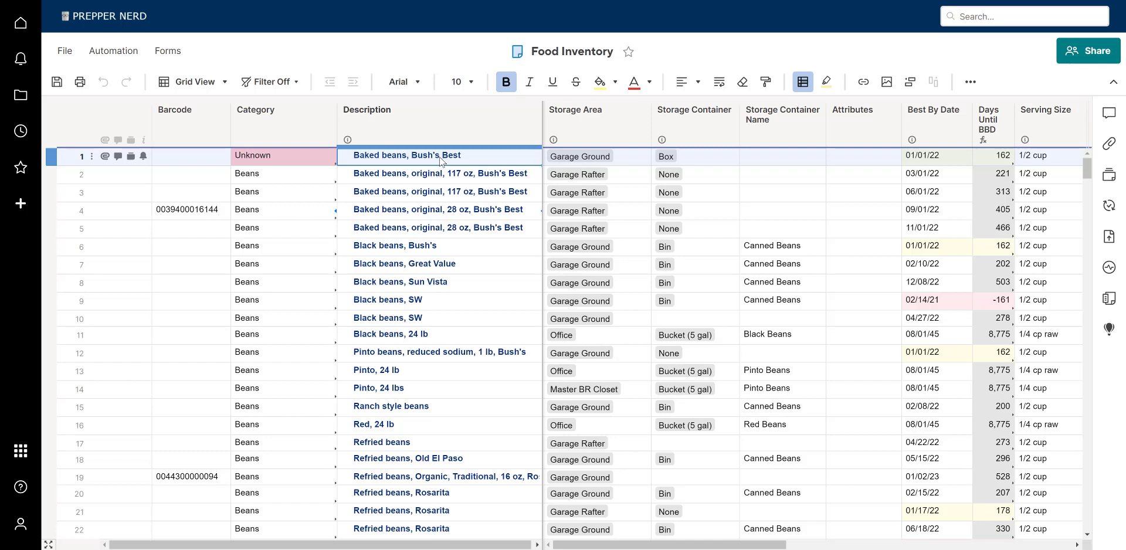
pyautogui.click(197, 157)
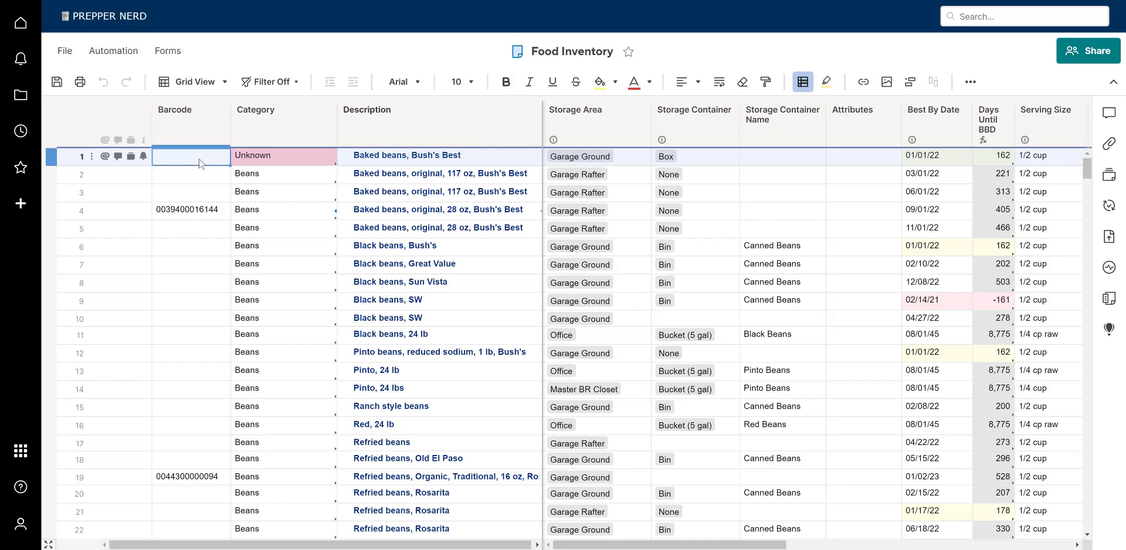
pyautogui.click(395, 174)
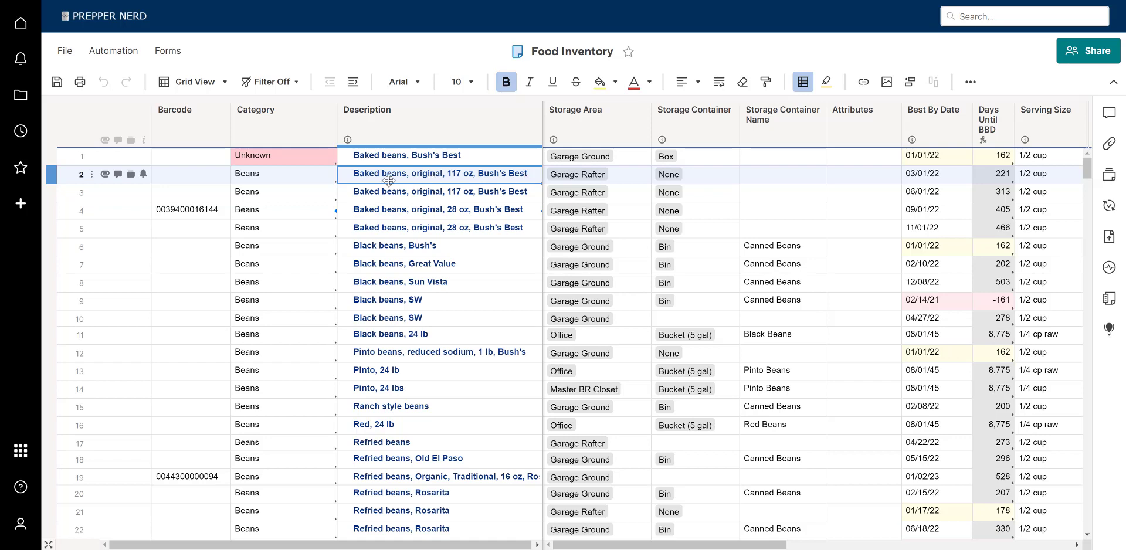
pyautogui.click(187, 172)
pyautogui.click(383, 176)
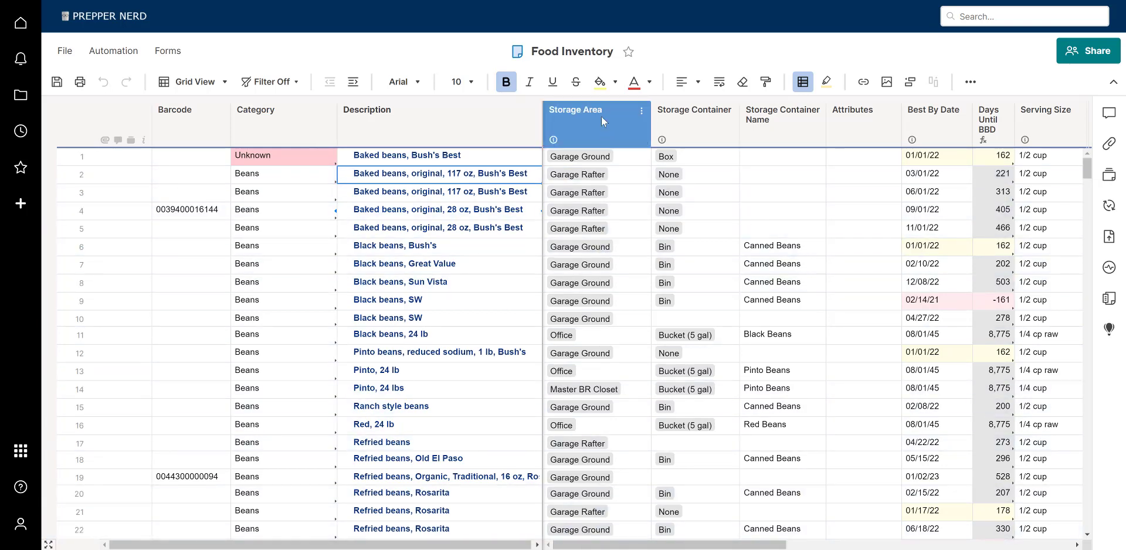
# - Review the item names in the Description column, including the two 117 oz baked beans entries
pyautogui.click(439, 121)
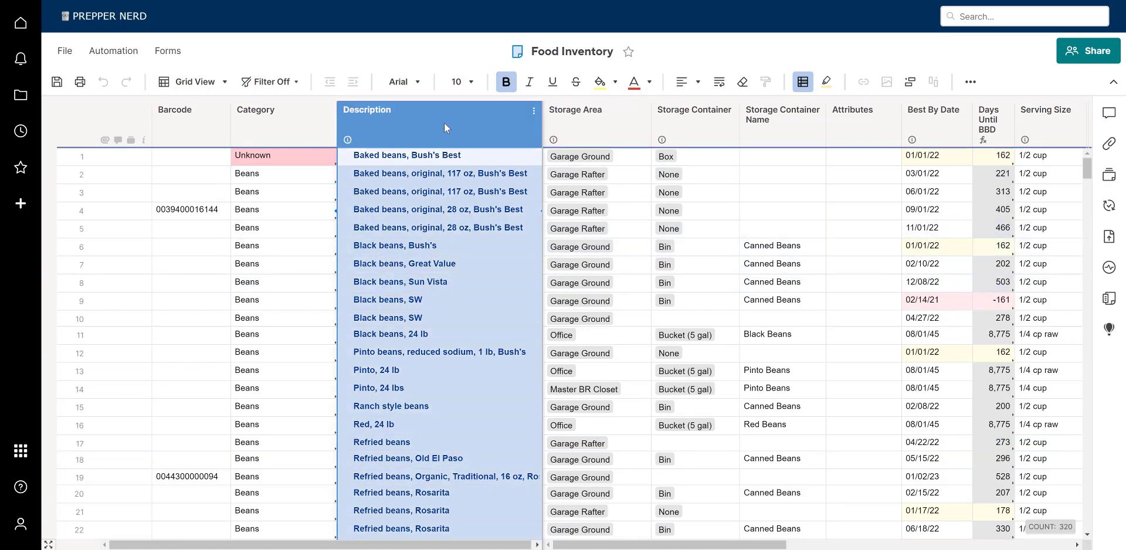
pyautogui.scroll(-3, 445, 383)
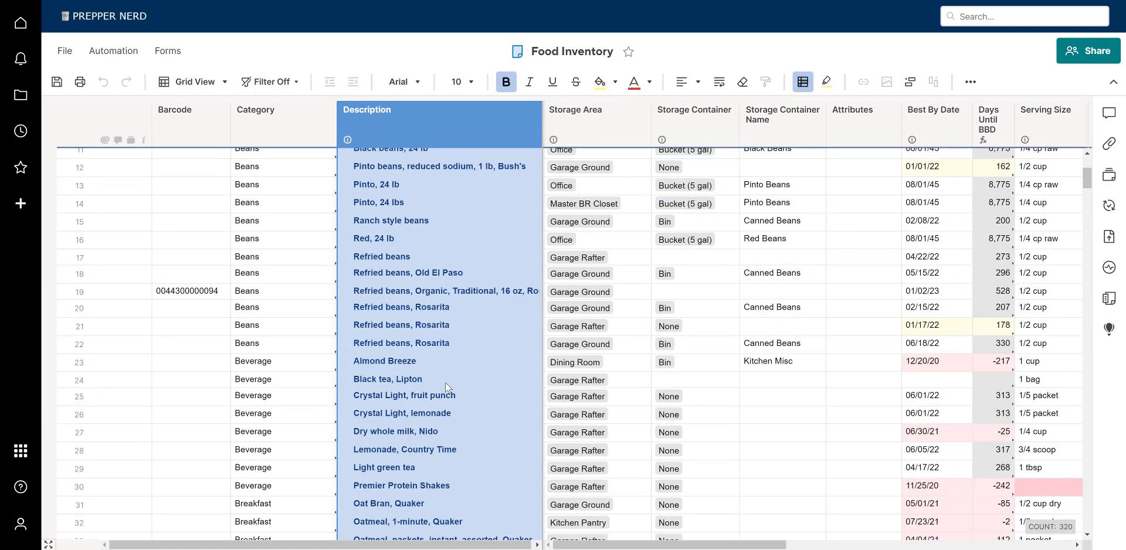
pyautogui.scroll(3, 446, 382)
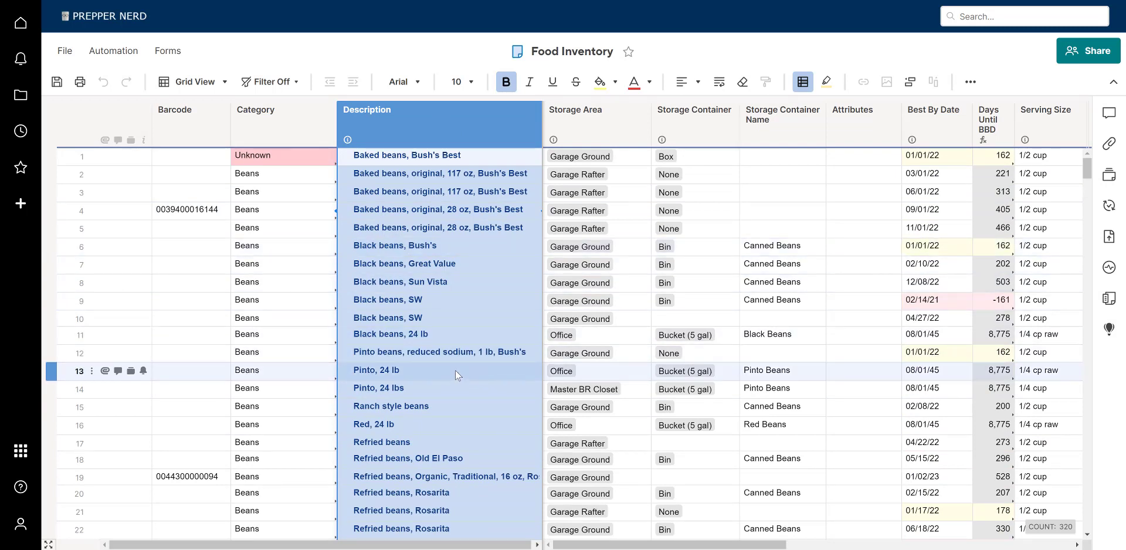
pyautogui.click(505, 195)
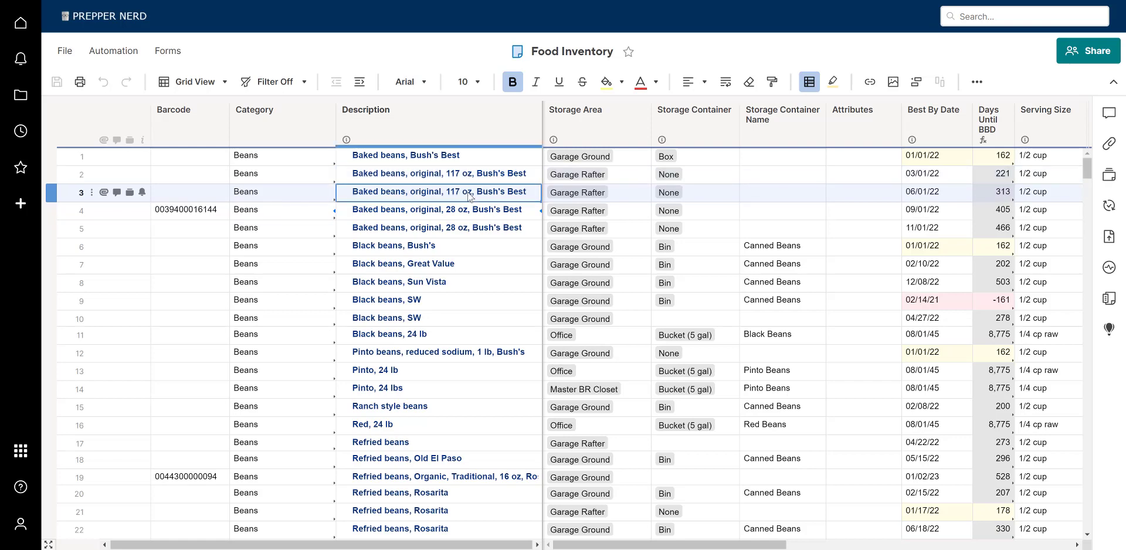
pyautogui.click(393, 176)
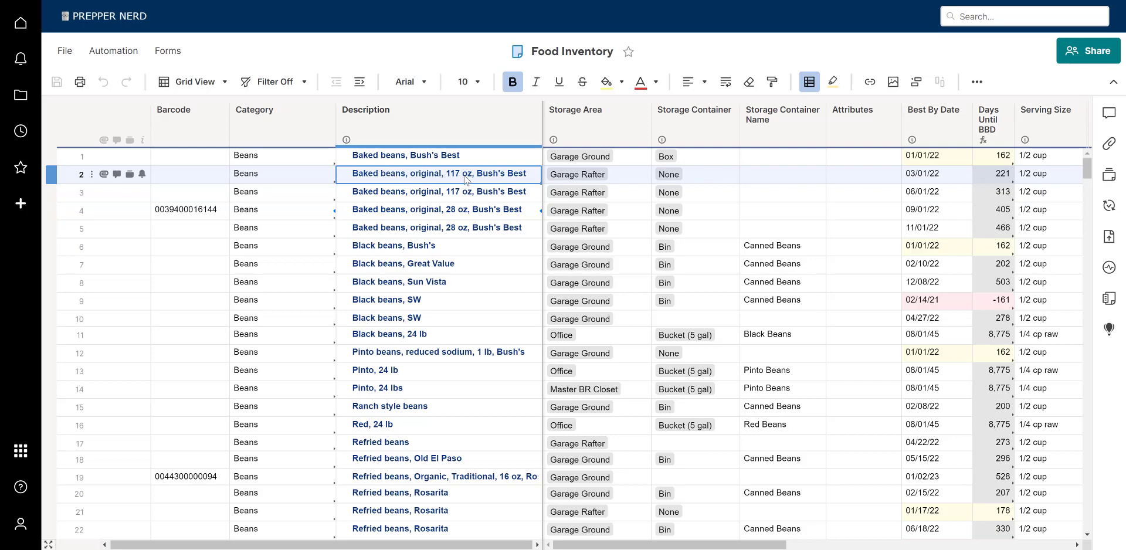
# - Compare the Description entries of the 117 oz and 28 oz baked beans and the Rosarita refried beans
pyautogui.moveTo(466, 179); pyautogui.dragTo(473, 231)
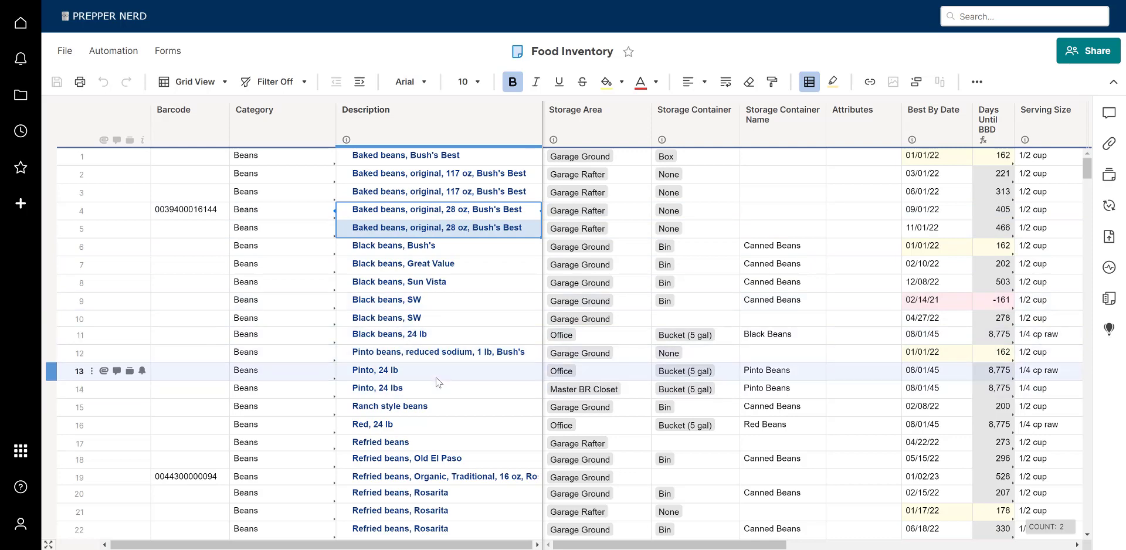
pyautogui.moveTo(435, 377); pyautogui.dragTo(435, 391)
pyautogui.moveTo(458, 493); pyautogui.dragTo(459, 528)
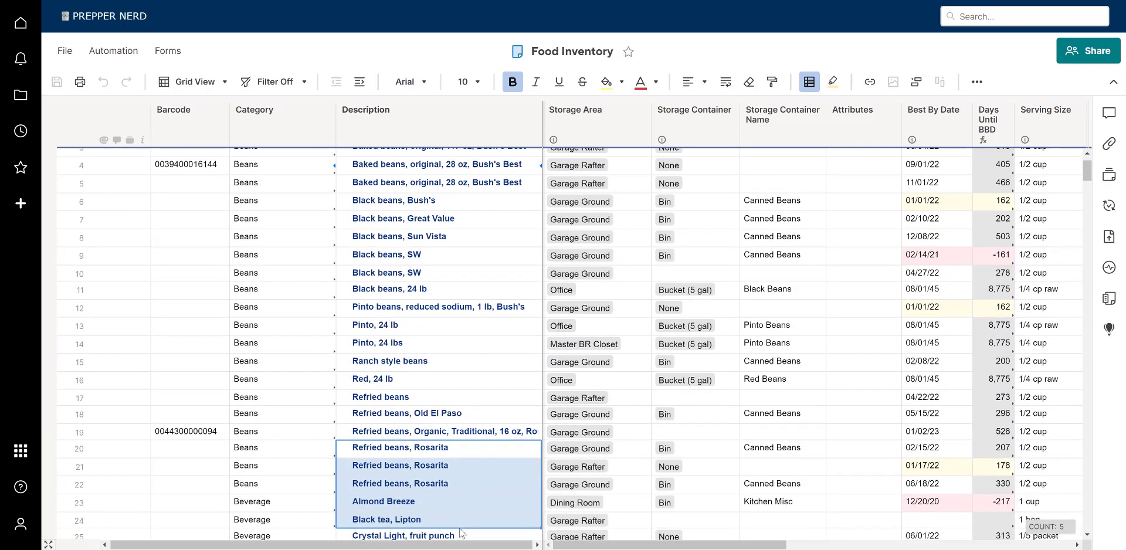
pyautogui.moveTo(467, 483); pyautogui.dragTo(475, 447)
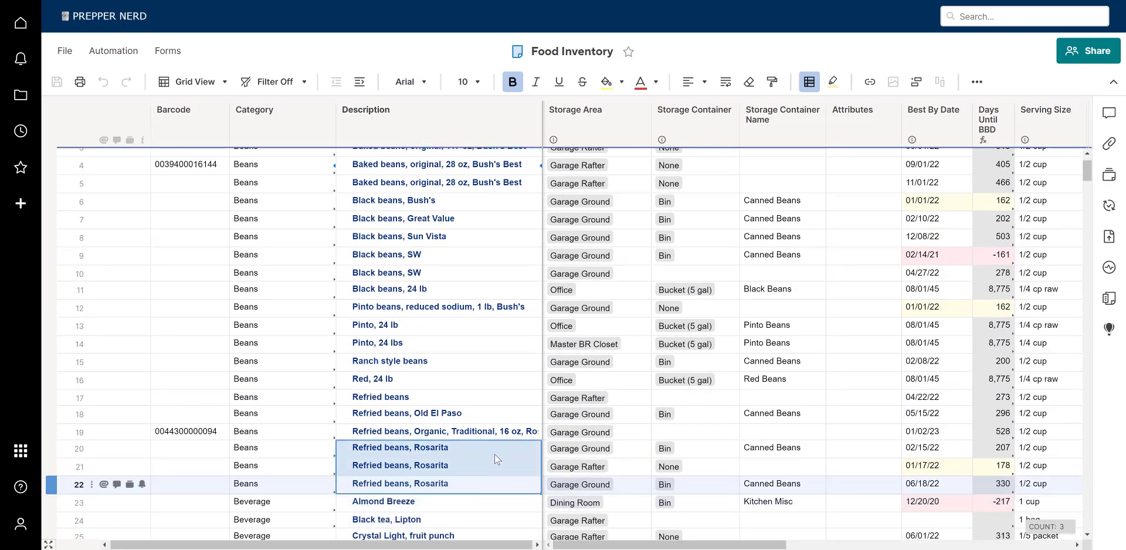
pyautogui.scroll(1, 494, 455)
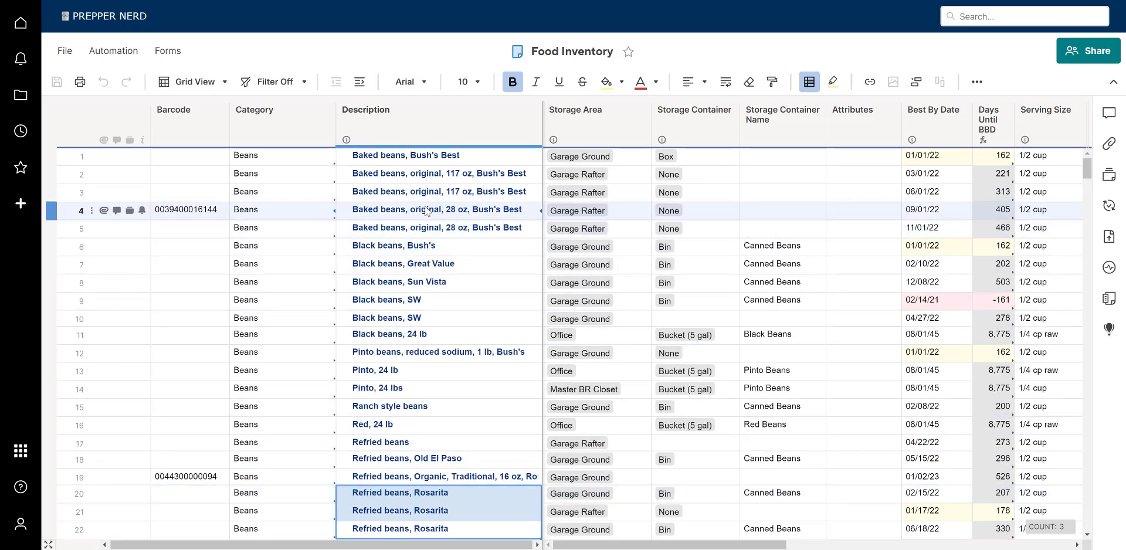
pyautogui.moveTo(469, 174); pyautogui.dragTo(468, 231)
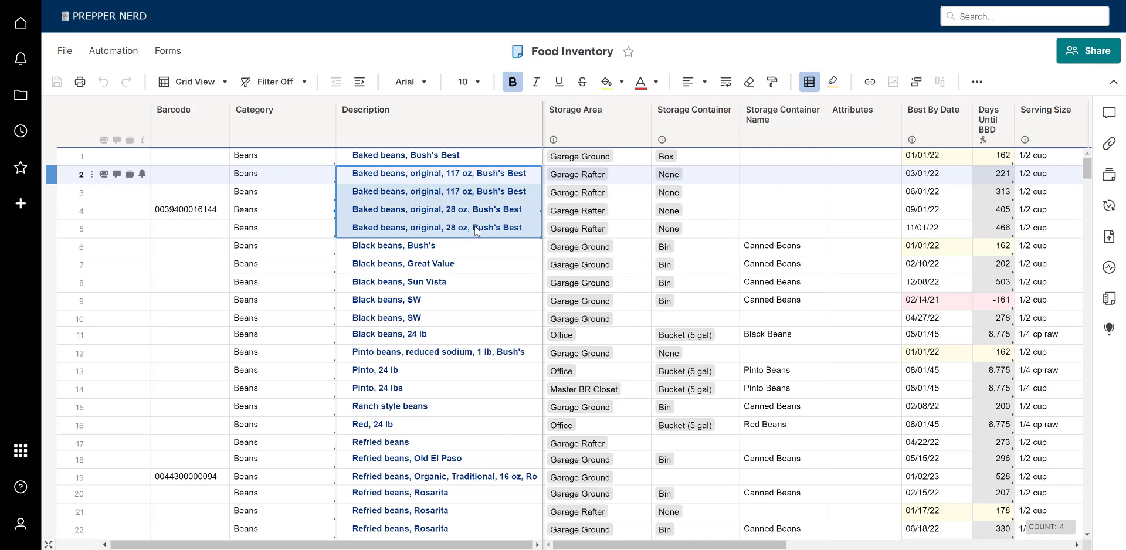
pyautogui.click(494, 174)
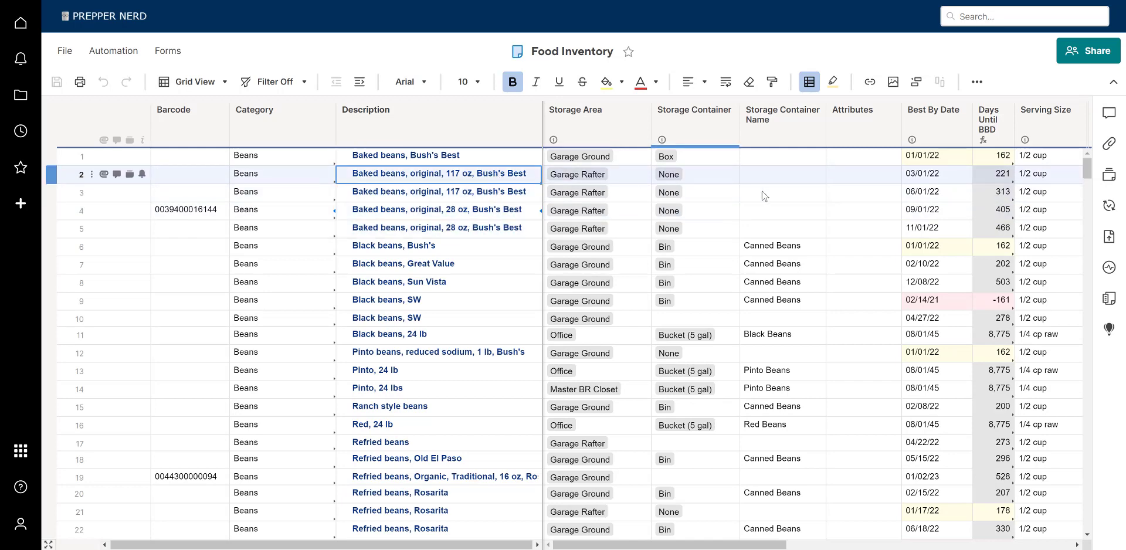
# - Examine the Best By Date values of the five baked beans rows alongside their descriptions
pyautogui.click(932, 175)
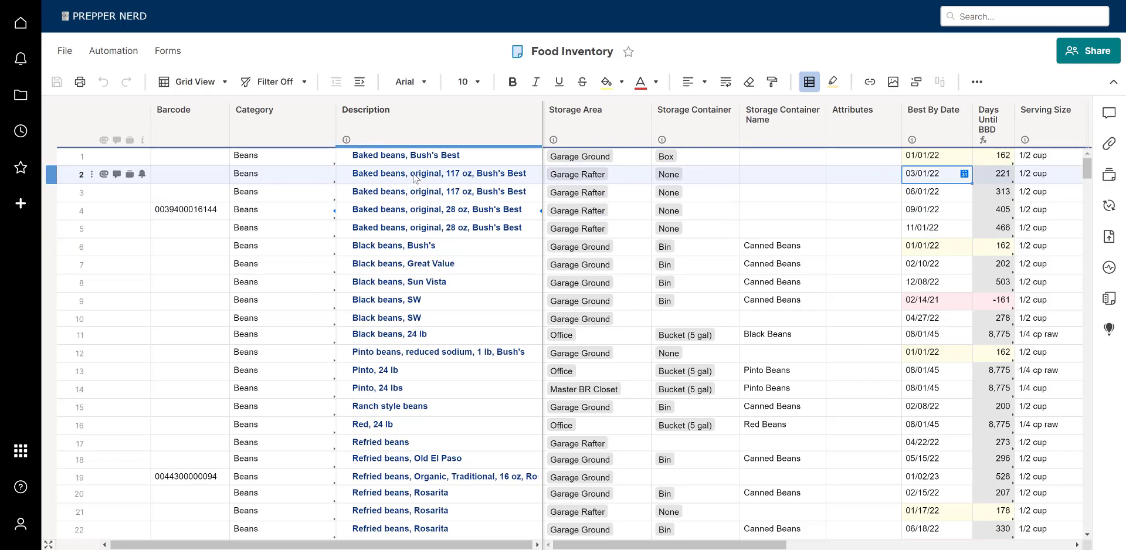
pyautogui.moveTo(414, 177); pyautogui.dragTo(411, 229)
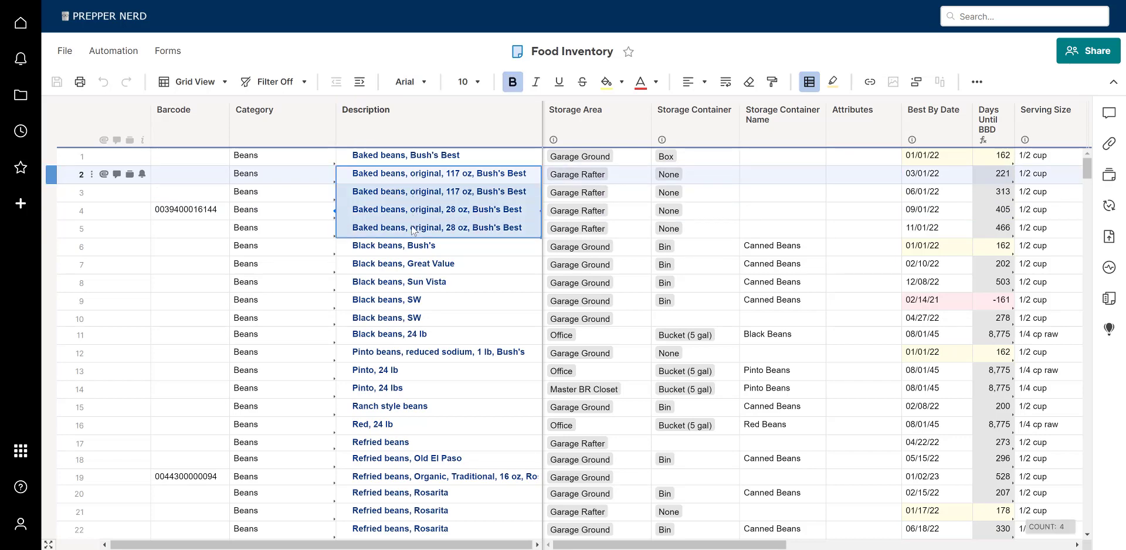
pyautogui.moveTo(392, 159); pyautogui.dragTo(394, 230)
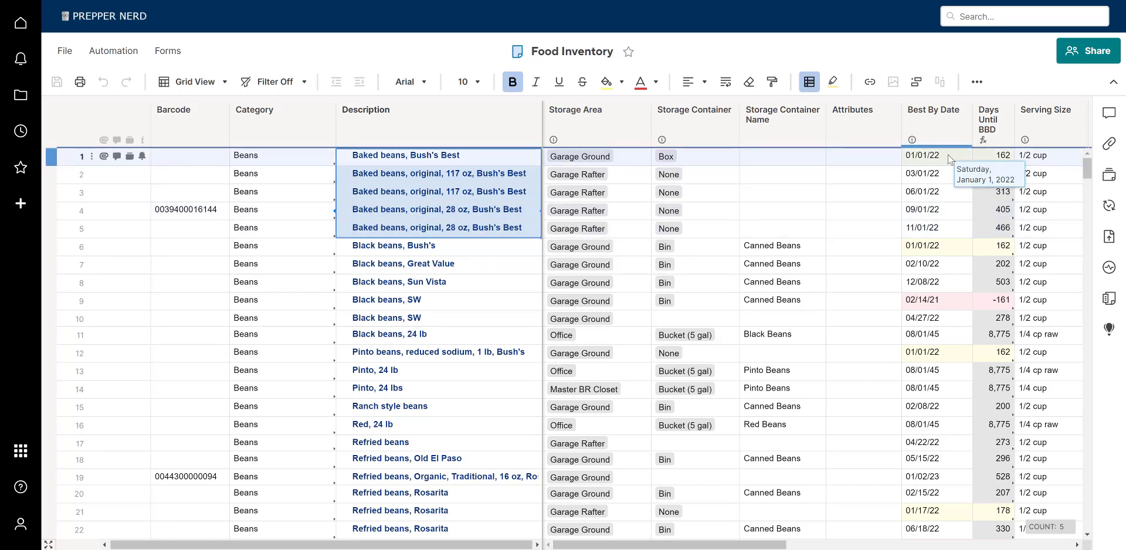
pyautogui.moveTo(948, 154); pyautogui.dragTo(946, 233)
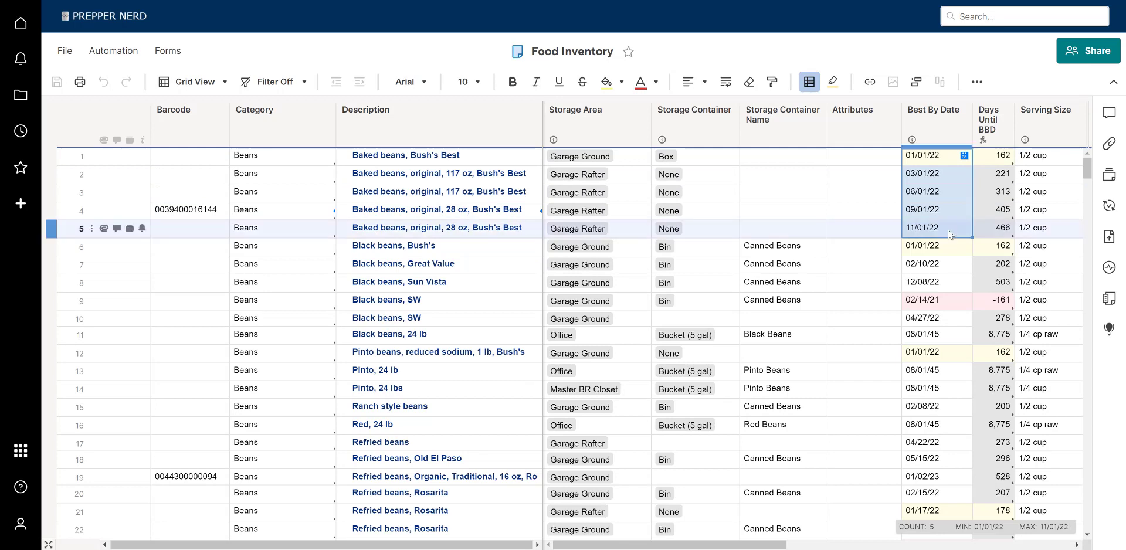
pyautogui.click(945, 156)
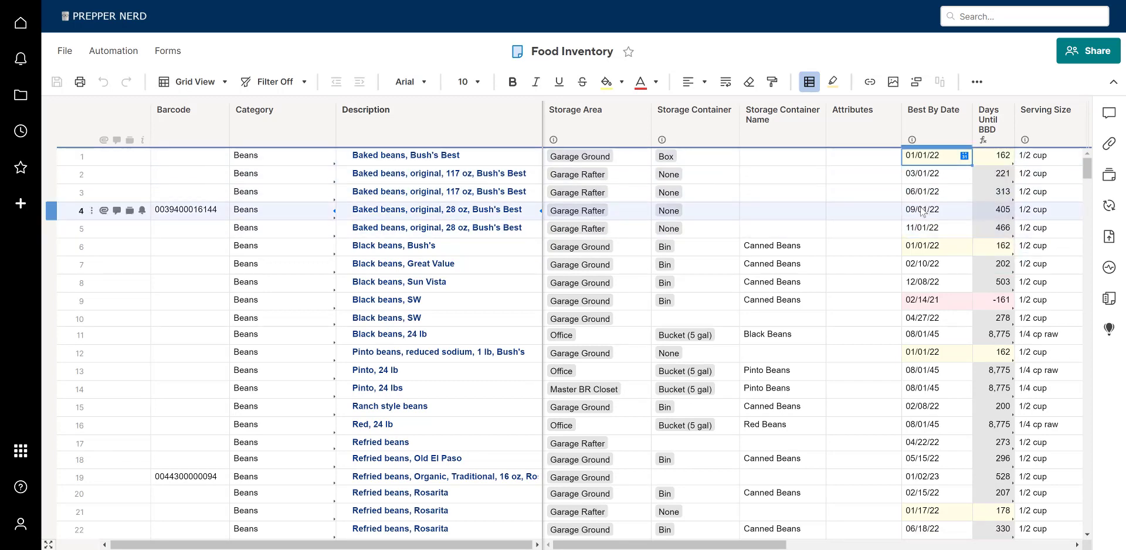
# - Check the first row's Storage Area and Storage Container, and review the five baked beans descriptions
pyautogui.click(636, 159)
pyautogui.click(696, 161)
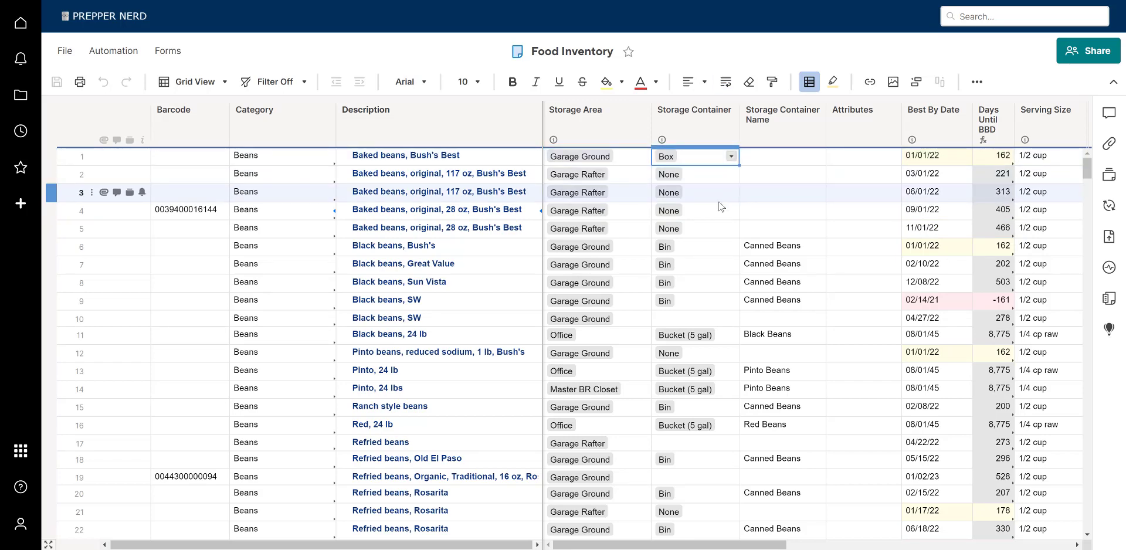
pyautogui.click(495, 154)
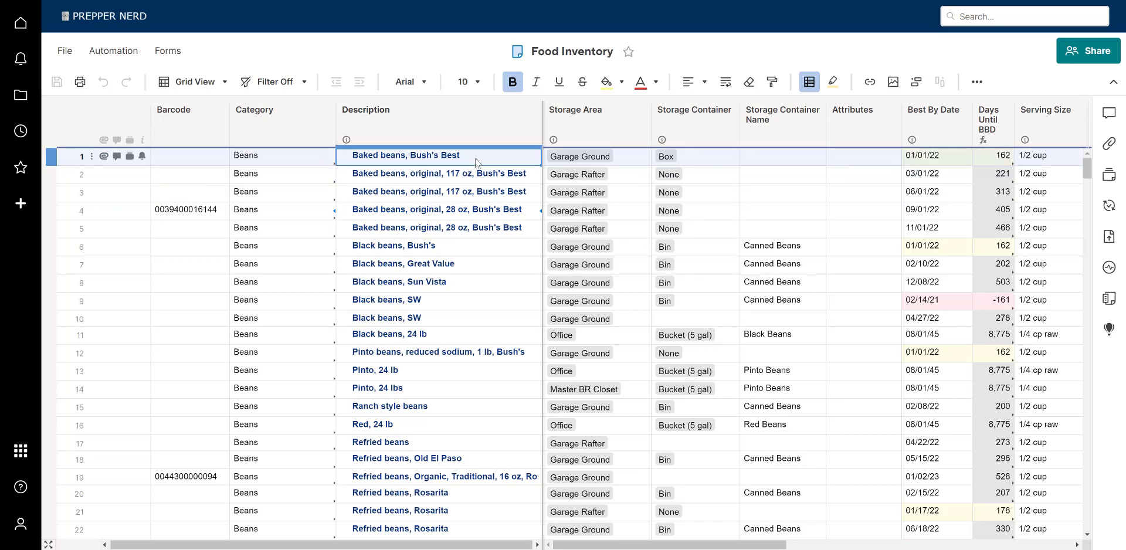
pyautogui.moveTo(476, 155); pyautogui.dragTo(478, 231)
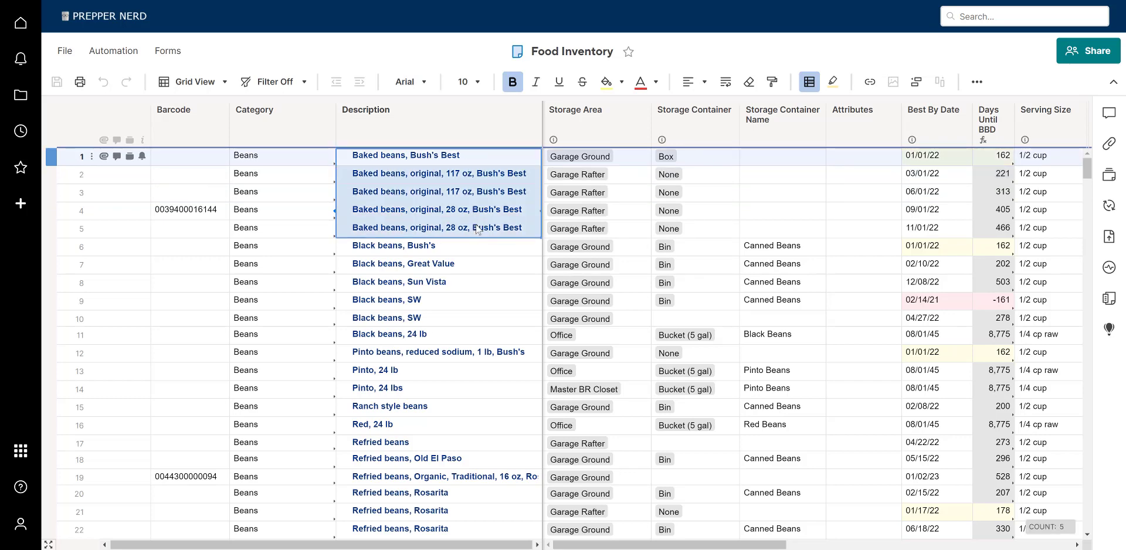
# - Copy the second row's description "Baked beans, original, 117 oz, Bush's Best" into the first five rows
pyautogui.click(457, 177)
pyautogui.hotkey('ctrl', 'c')
pyautogui.moveTo(467, 157); pyautogui.dragTo(467, 222)
pyautogui.hotkey('ctrl', 'v')
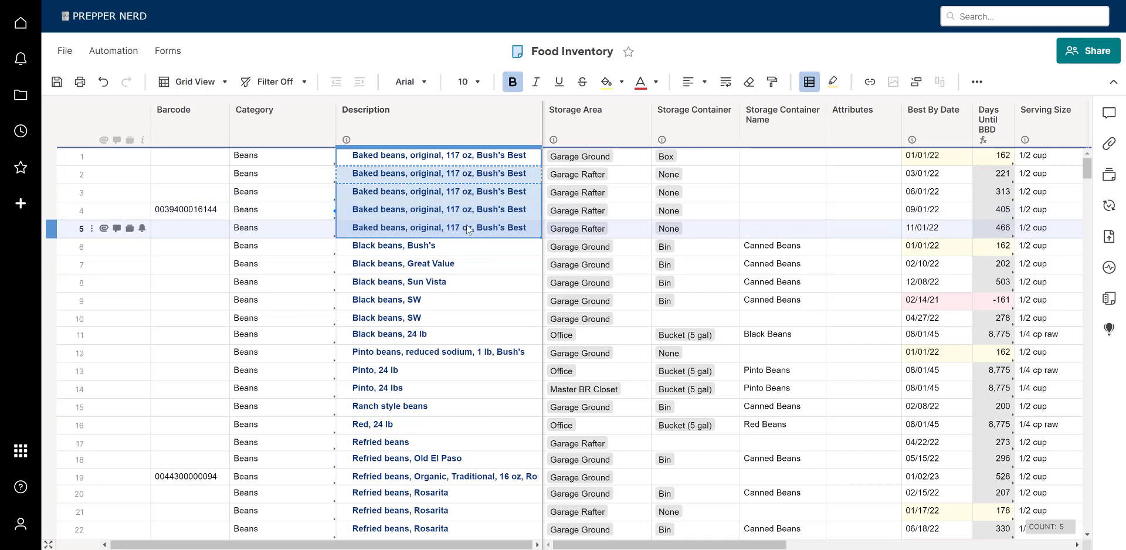
# - Total the Package Quantity of the five baked beans rows and set the fifth row's quantity to 17
pyautogui.moveTo(608, 546); pyautogui.dragTo(781, 545)
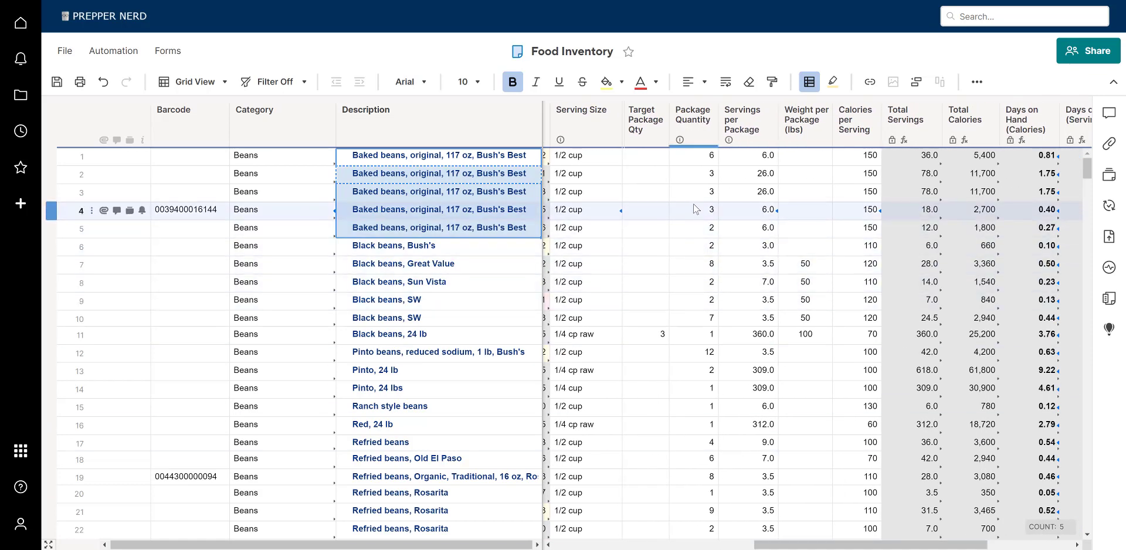
pyautogui.moveTo(693, 161); pyautogui.dragTo(696, 226)
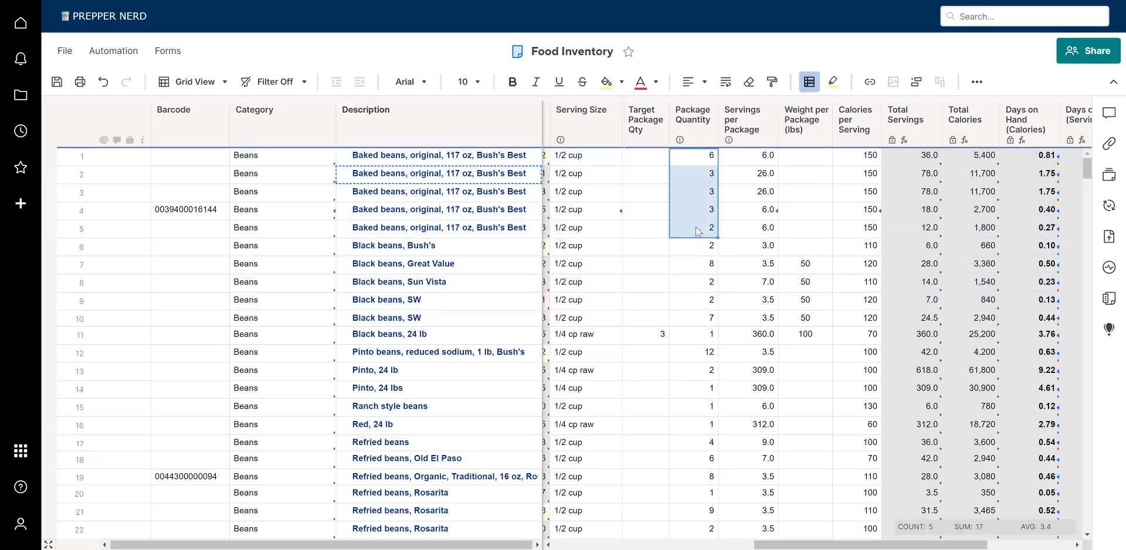
pyautogui.click(696, 229)
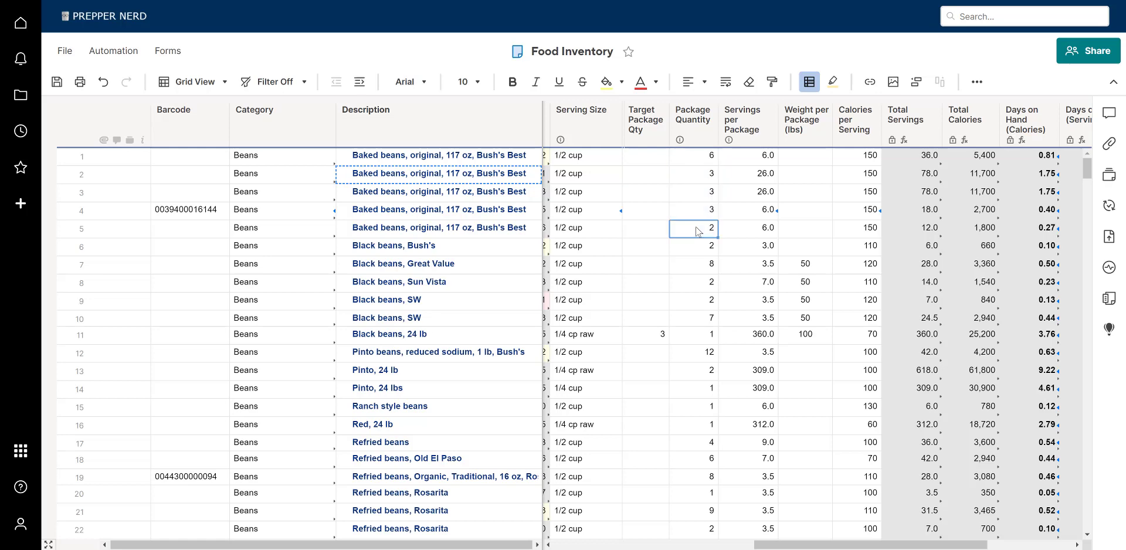
pyautogui.write('17')
pyautogui.press('Return')
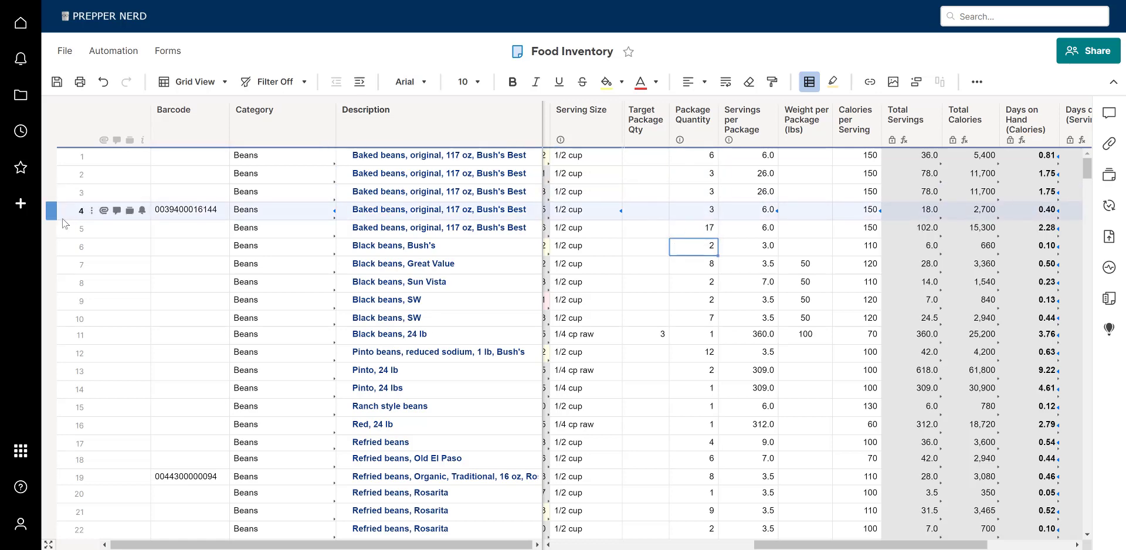
# - Delete the first four baked beans rows and check the Best By Date of the remaining one
pyautogui.moveTo(62, 213); pyautogui.dragTo(51, 158)
pyautogui.rightClick(51, 159)
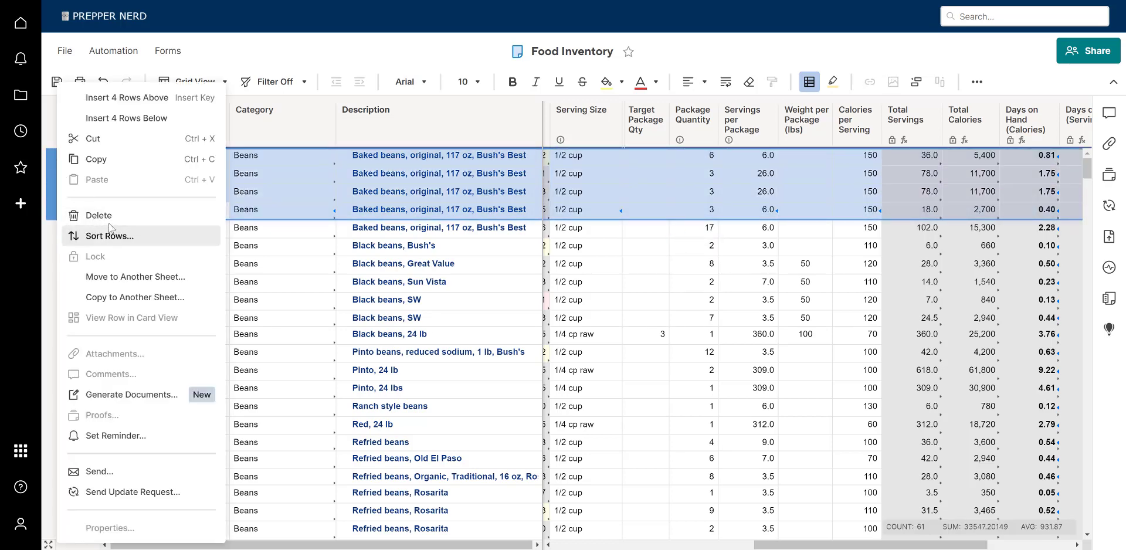
pyautogui.click(88, 143)
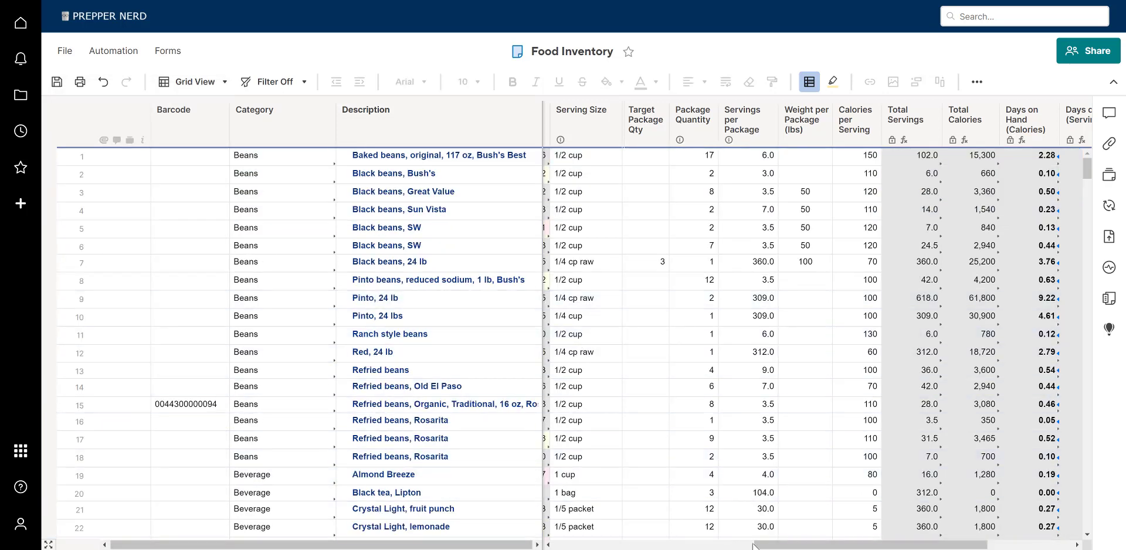
pyautogui.moveTo(763, 545); pyautogui.dragTo(606, 544)
pyautogui.click(772, 154)
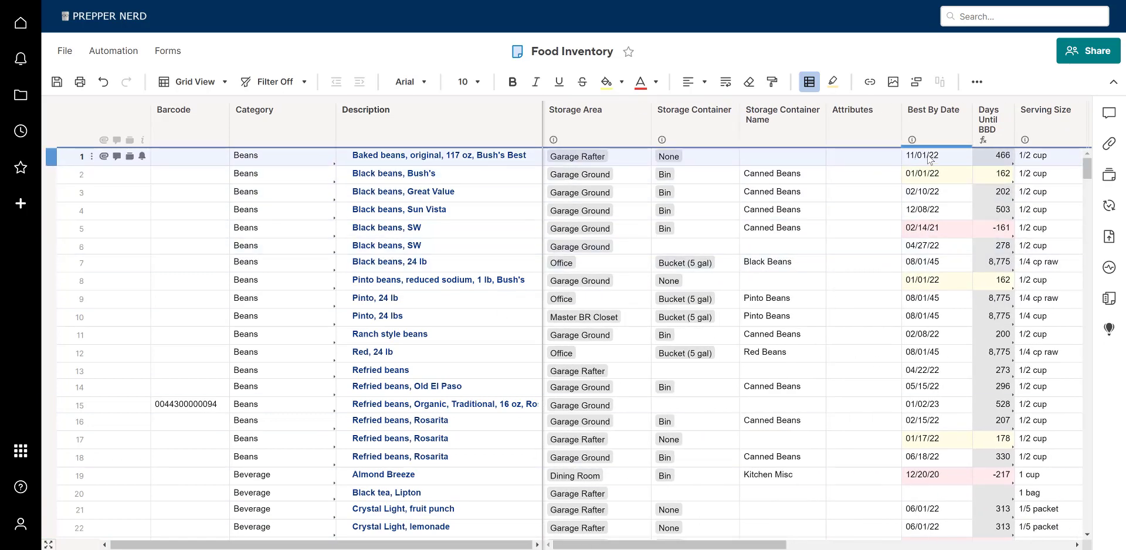
pyautogui.click(894, 227)
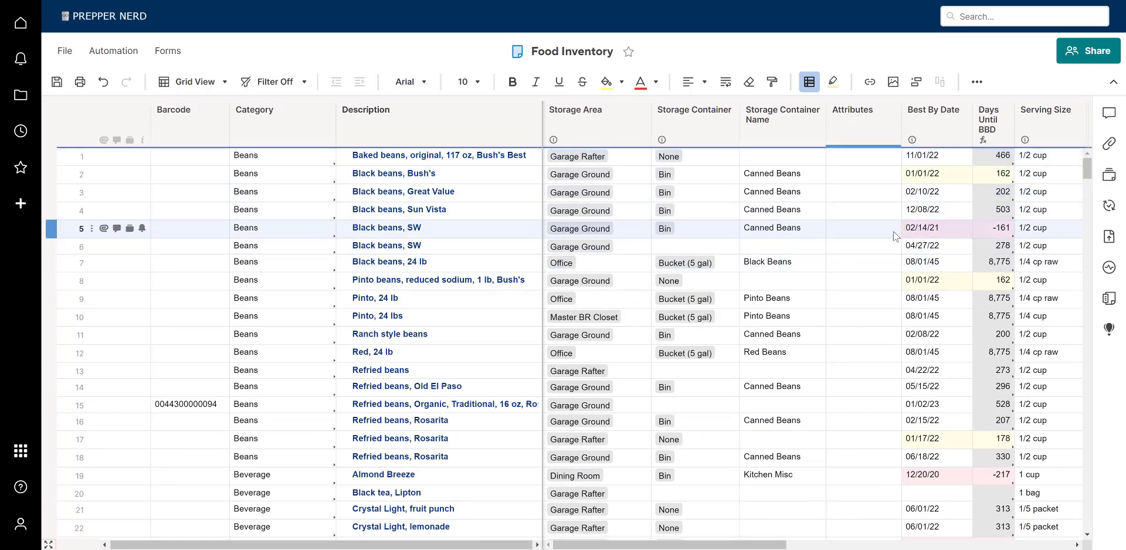
# - Undo the deletion of the four rows and the baked beans quantity and description edits
pyautogui.hotkey('ctrl', 'z')
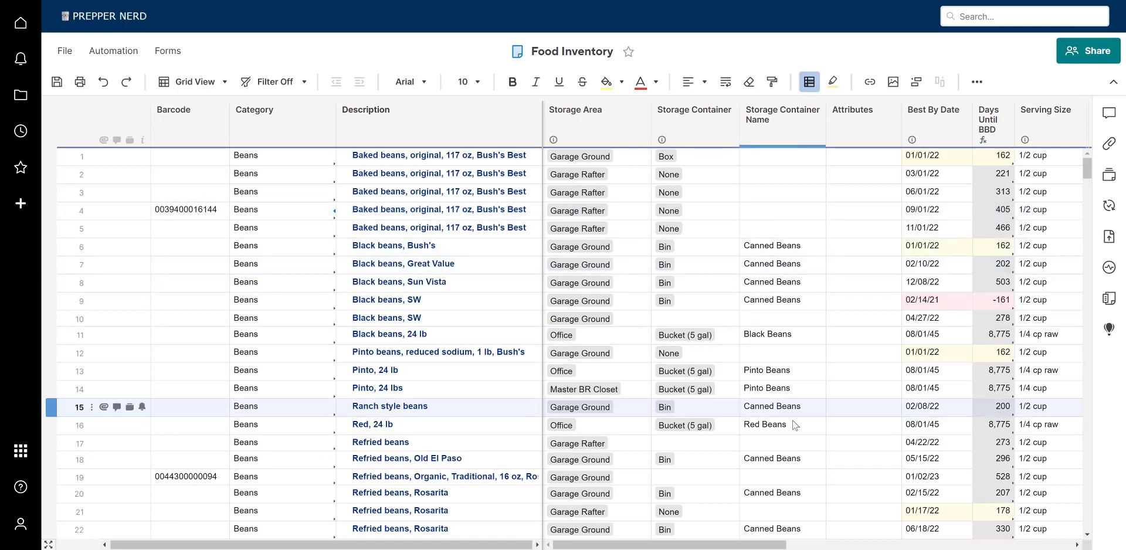
pyautogui.moveTo(754, 546)
pyautogui.mouseDown()
pyautogui.moveTo(912, 547)
pyautogui.moveTo(753, 547)
pyautogui.mouseUp()
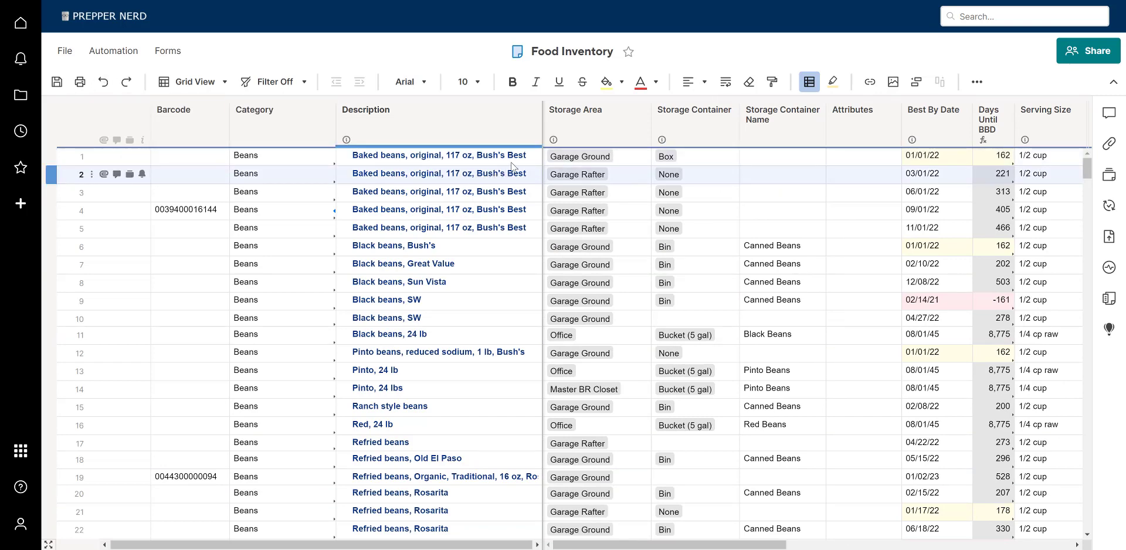
pyautogui.moveTo(932, 163); pyautogui.dragTo(928, 228)
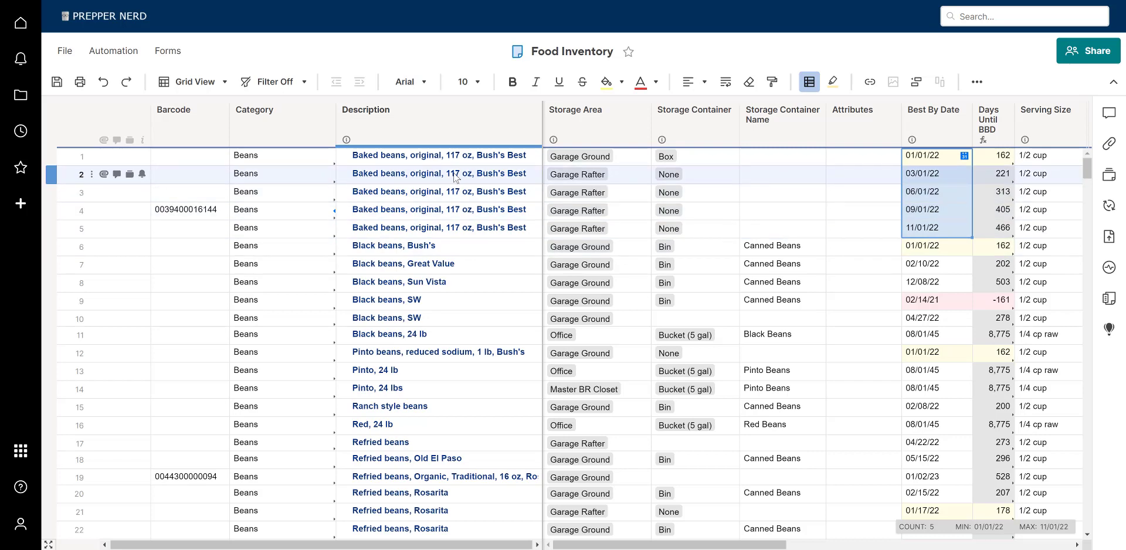
pyautogui.hotkey('ctrl', 'z')
pyautogui.moveTo(384, 156); pyautogui.dragTo(388, 231)
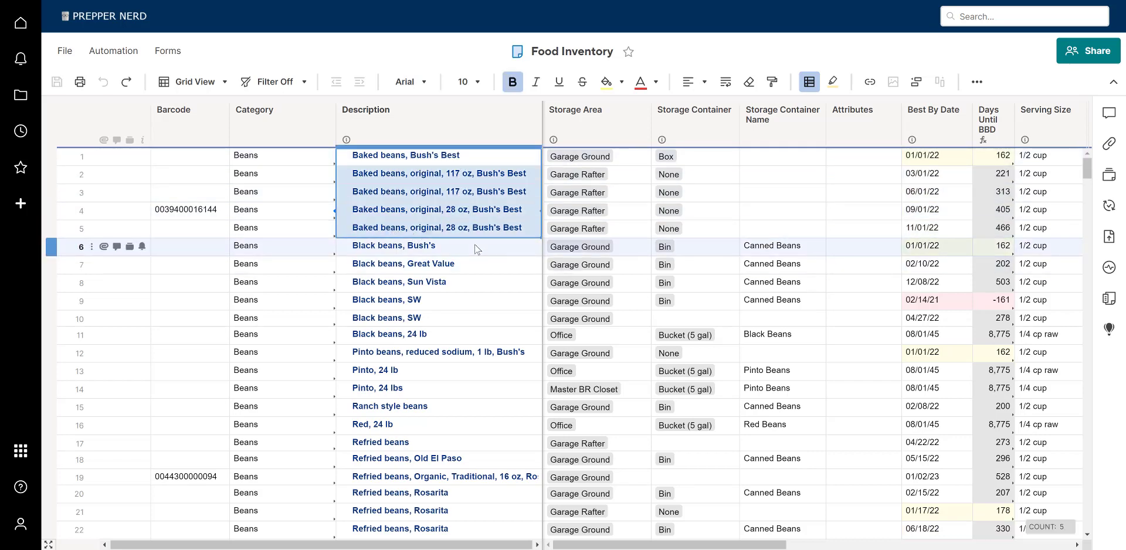
# - Review the first row's Storage Area choices, adding Garage Rafter and removing it again
pyautogui.click(593, 112)
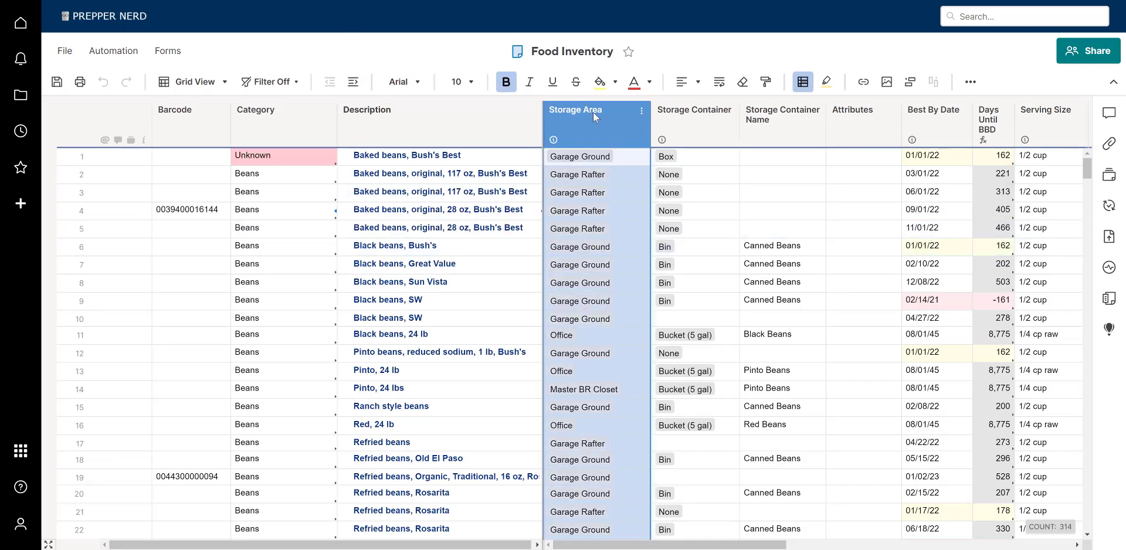
pyautogui.click(627, 158)
pyautogui.click(644, 157)
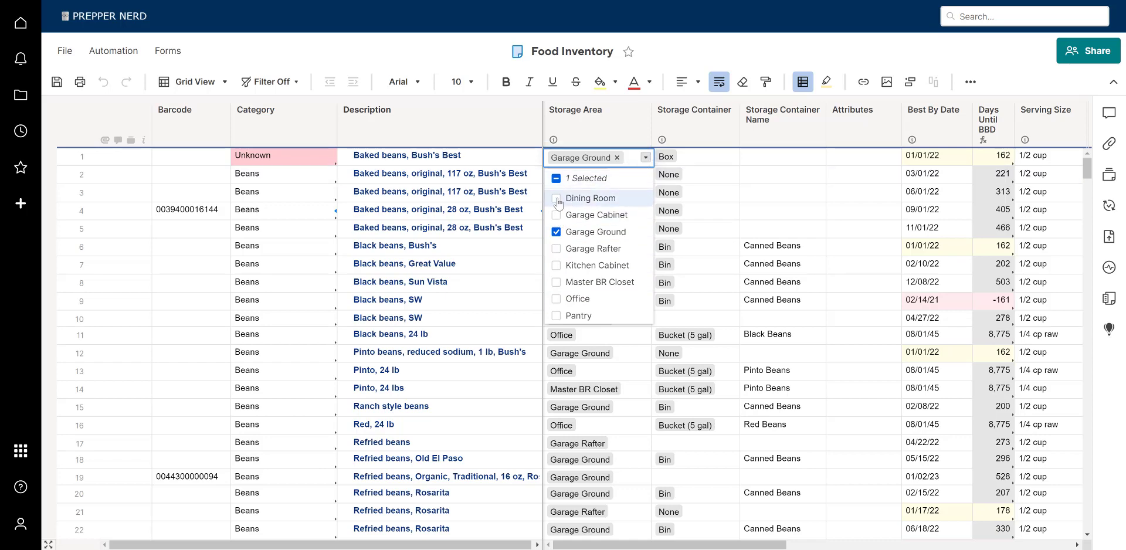
pyautogui.click(556, 249)
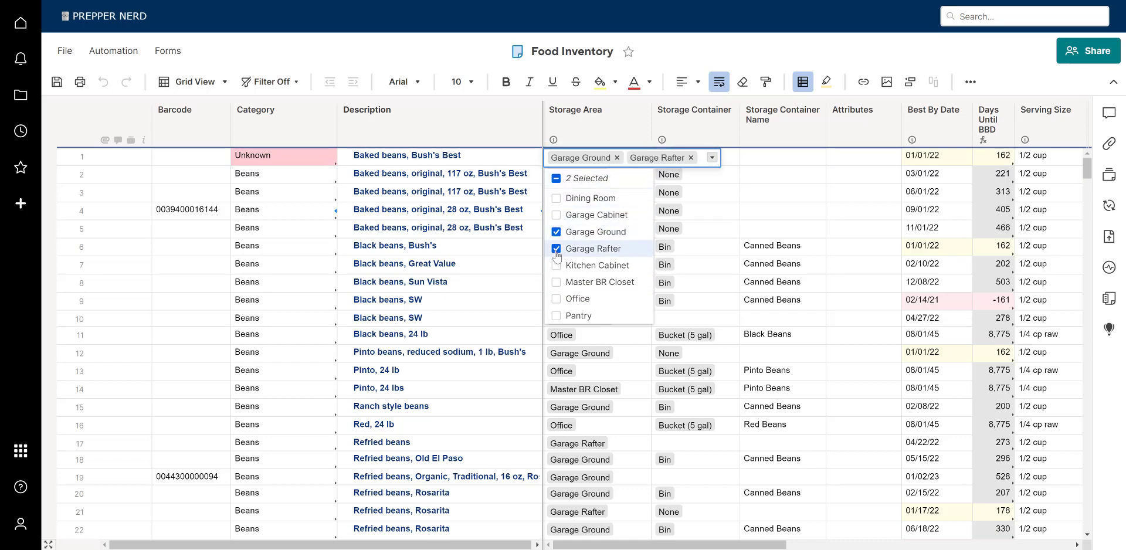
pyautogui.click(556, 249)
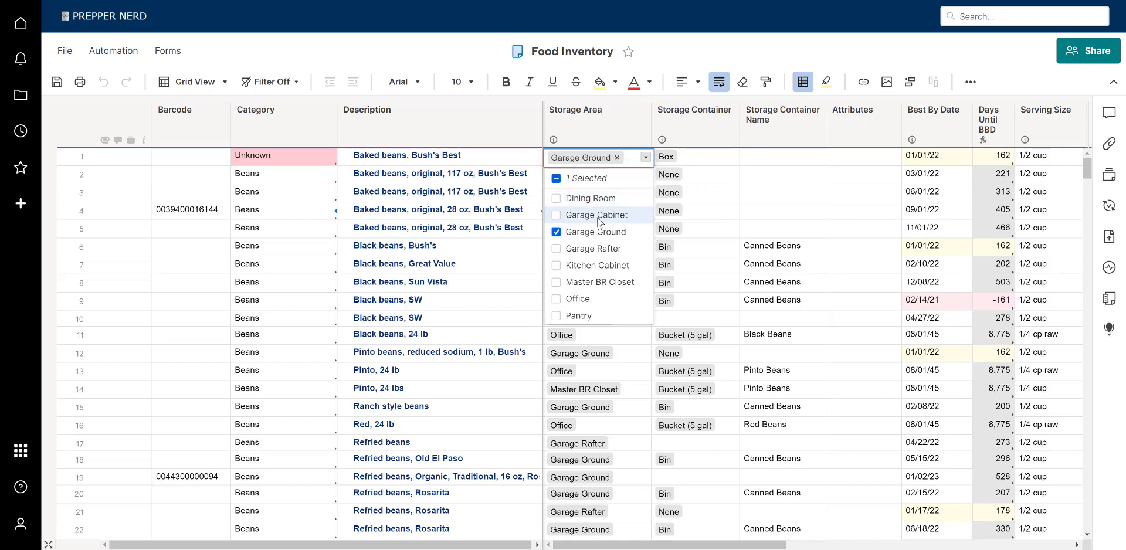
# - Review the first row's Storage Container choices and highlight the three storage columns
pyautogui.click(702, 155)
pyautogui.click(729, 156)
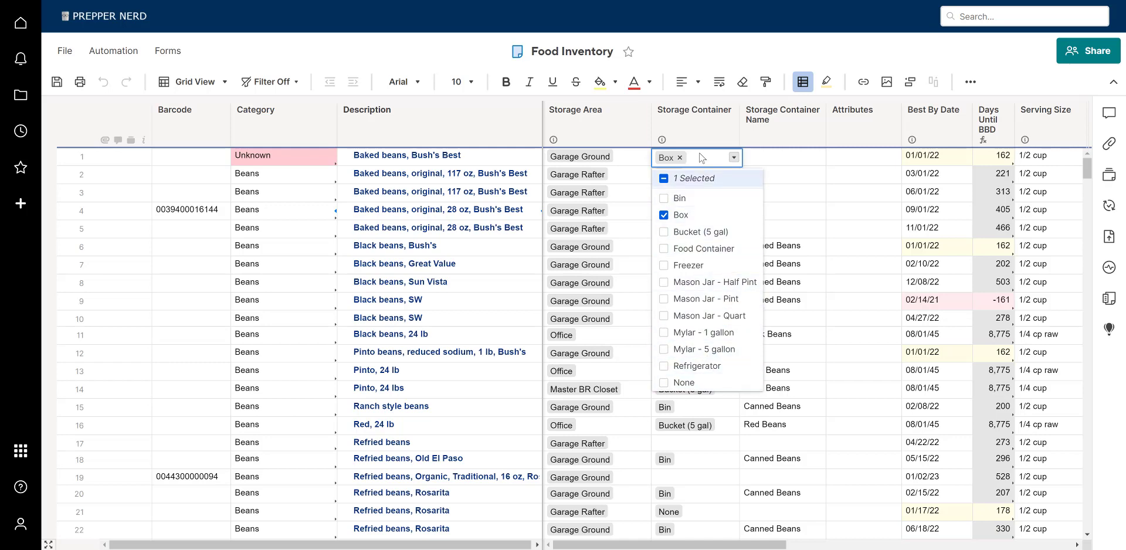
pyautogui.click(628, 109)
pyautogui.moveTo(677, 126); pyautogui.dragTo(774, 124)
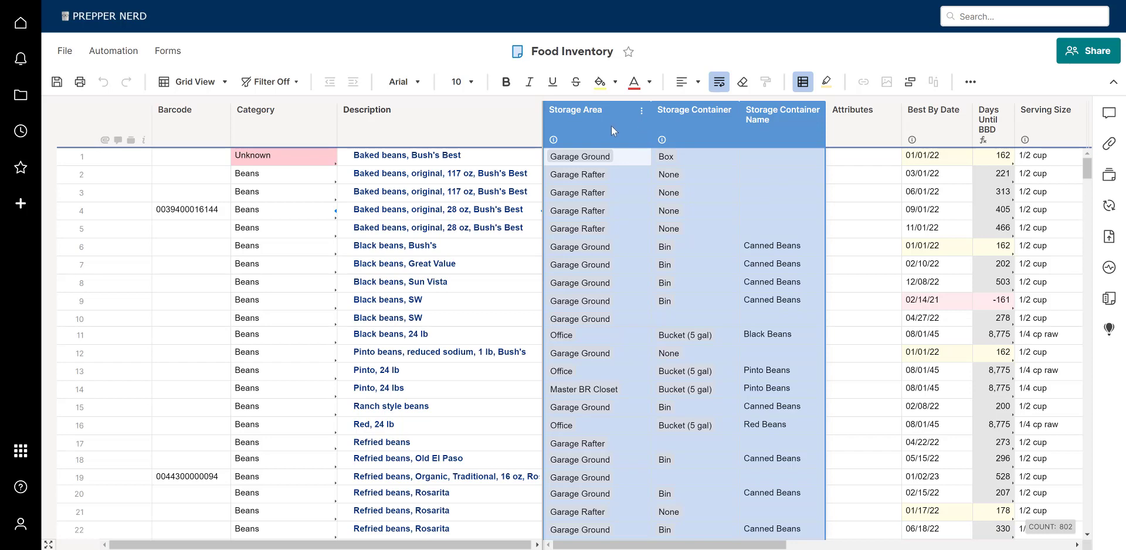
# - Examine the Storage Container and Storage Container Name columns together, and compare them with Storage Area
pyautogui.click(716, 123)
pyautogui.keyDown('shift'); pyautogui.click(747, 129); pyautogui.keyUp('shift')
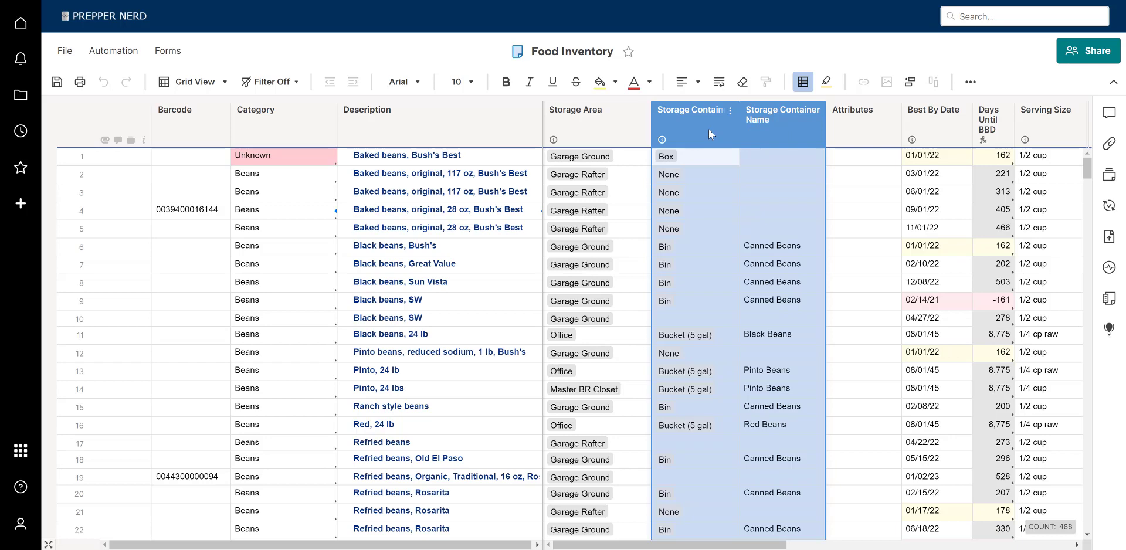
pyautogui.rightClick(708, 129)
pyautogui.click(713, 126)
pyautogui.keyDown('shift'); pyautogui.click(775, 117); pyautogui.keyUp('shift')
pyautogui.moveTo(723, 136); pyautogui.dragTo(613, 135)
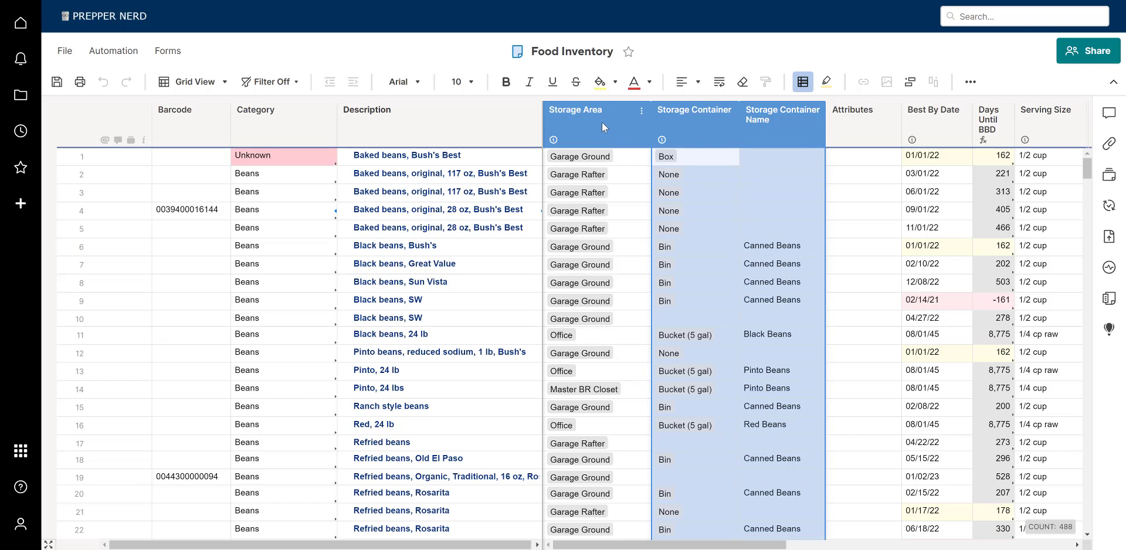
# - Examine the Storage Area and Storage Container columns along with the choices each offers for the first row
pyautogui.click(603, 122)
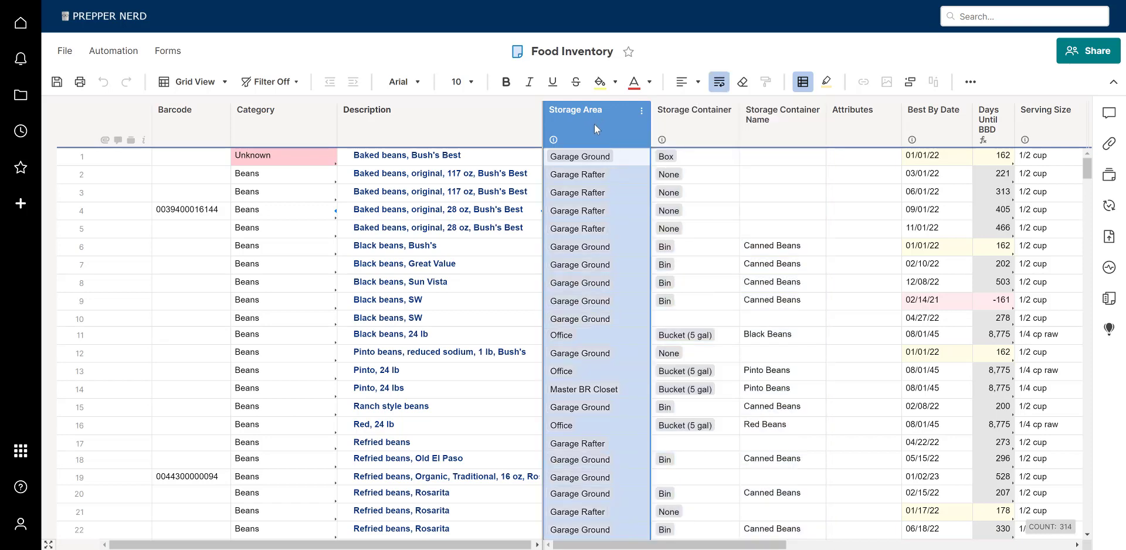
pyautogui.click(623, 153)
pyautogui.click(645, 157)
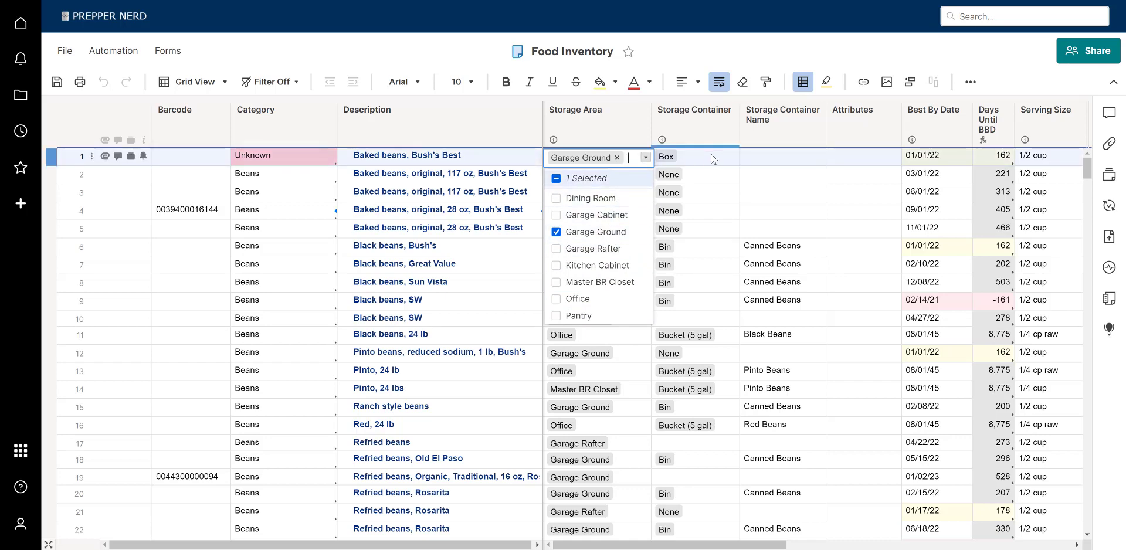
pyautogui.click(711, 131)
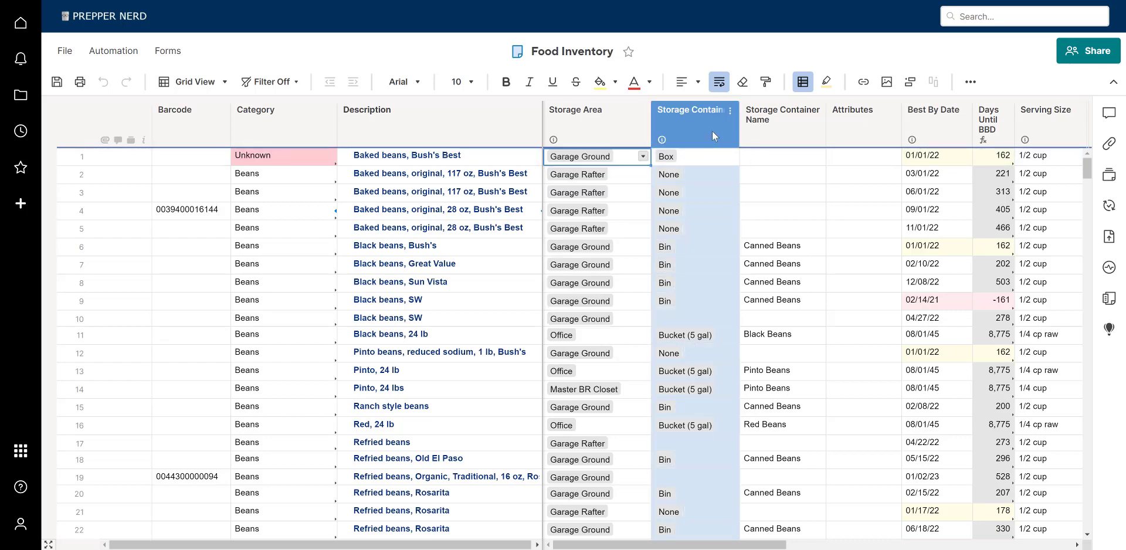
pyautogui.click(721, 163)
pyautogui.click(731, 157)
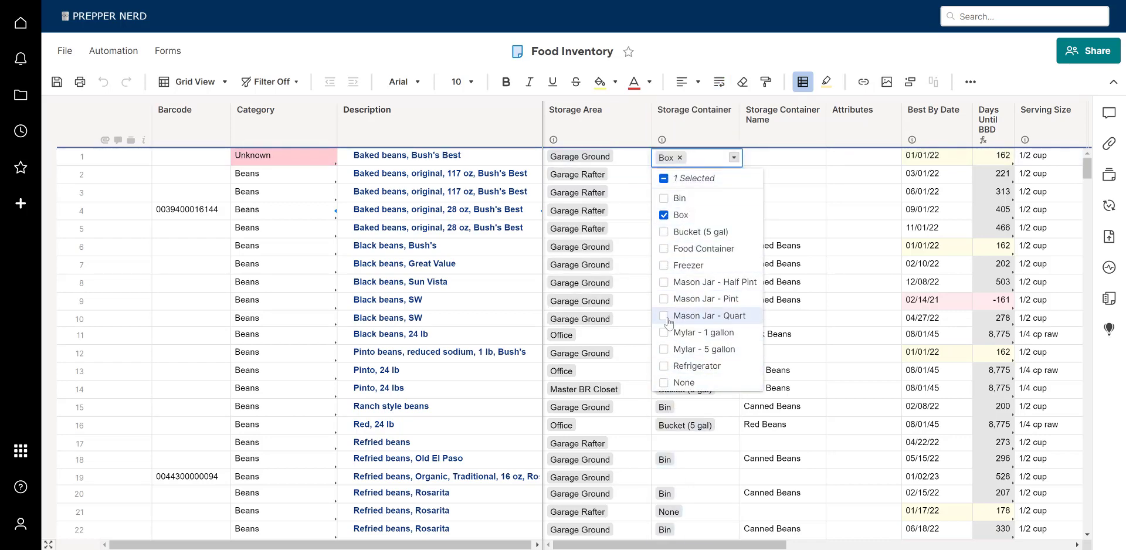
pyautogui.click(732, 158)
# - Examine the Storage Container Name column and the names offered for the Bush's black beans row
pyautogui.click(774, 117)
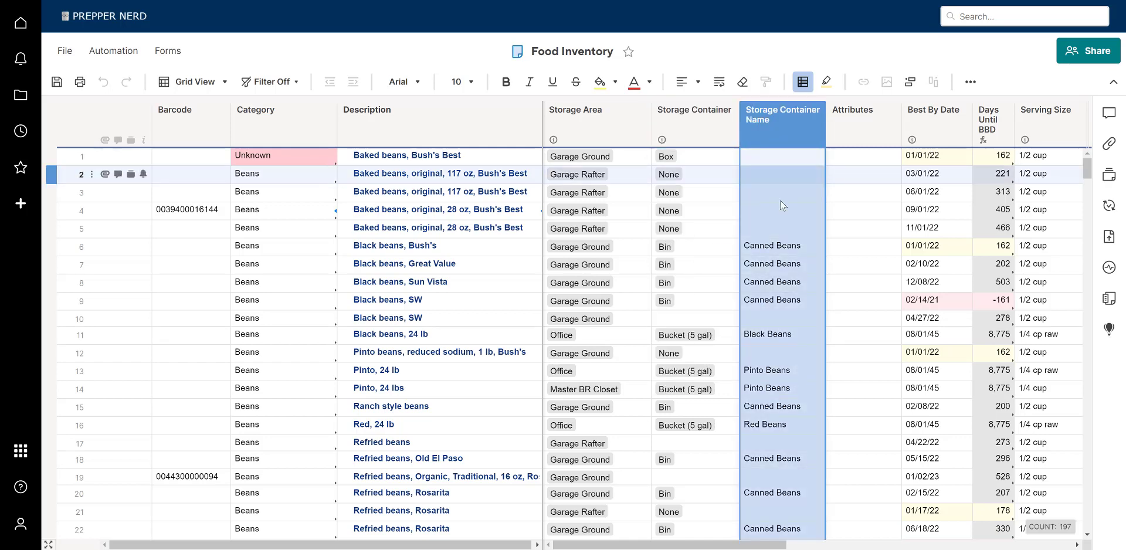
pyautogui.click(782, 246)
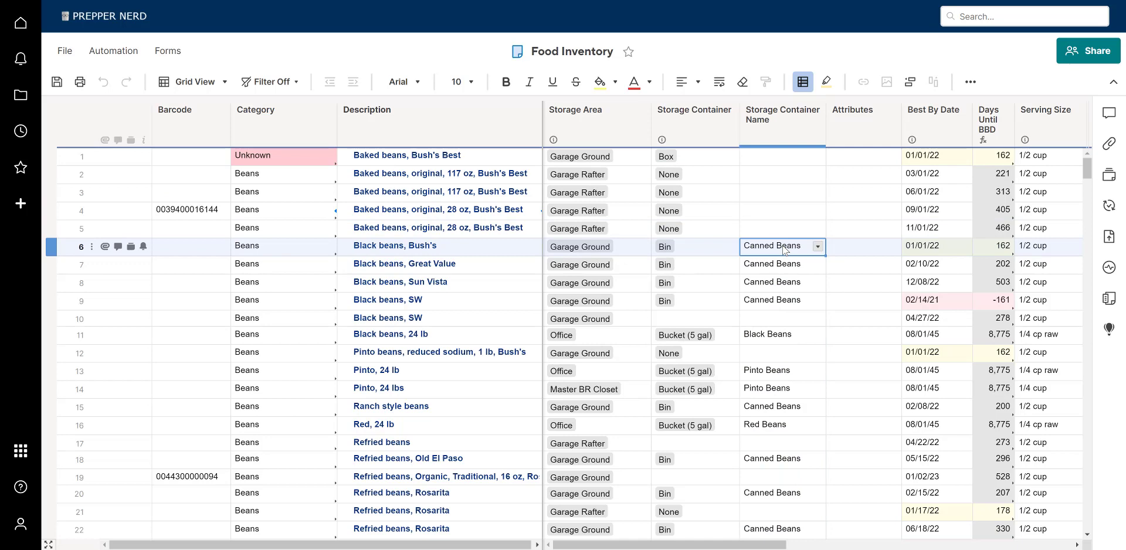
pyautogui.click(817, 246)
pyautogui.moveTo(820, 300)
pyautogui.mouseDown()
pyautogui.moveTo(820, 424)
pyautogui.moveTo(824, 302)
pyautogui.mouseUp()
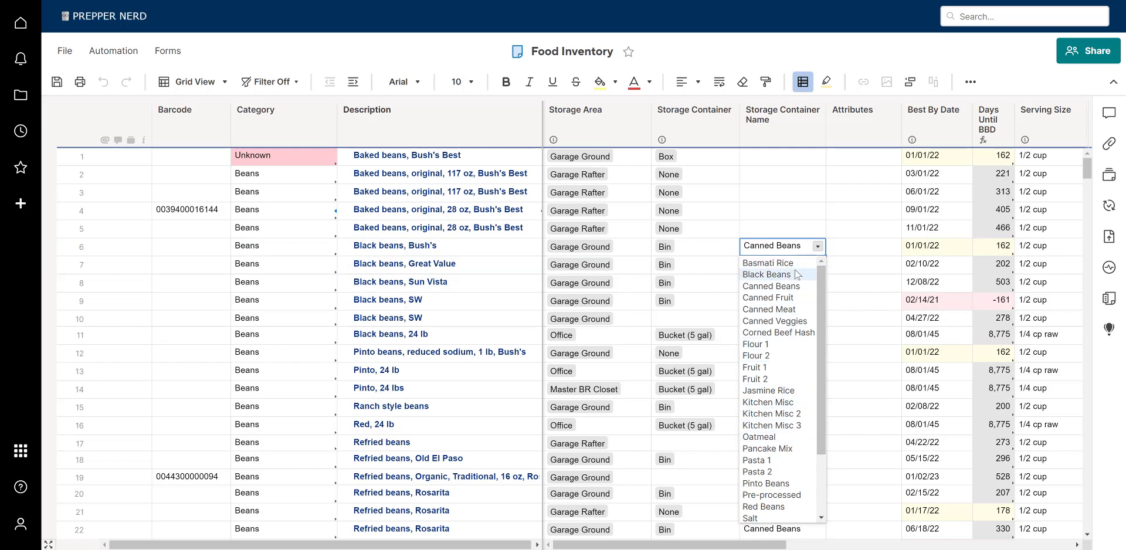
pyautogui.click(839, 221)
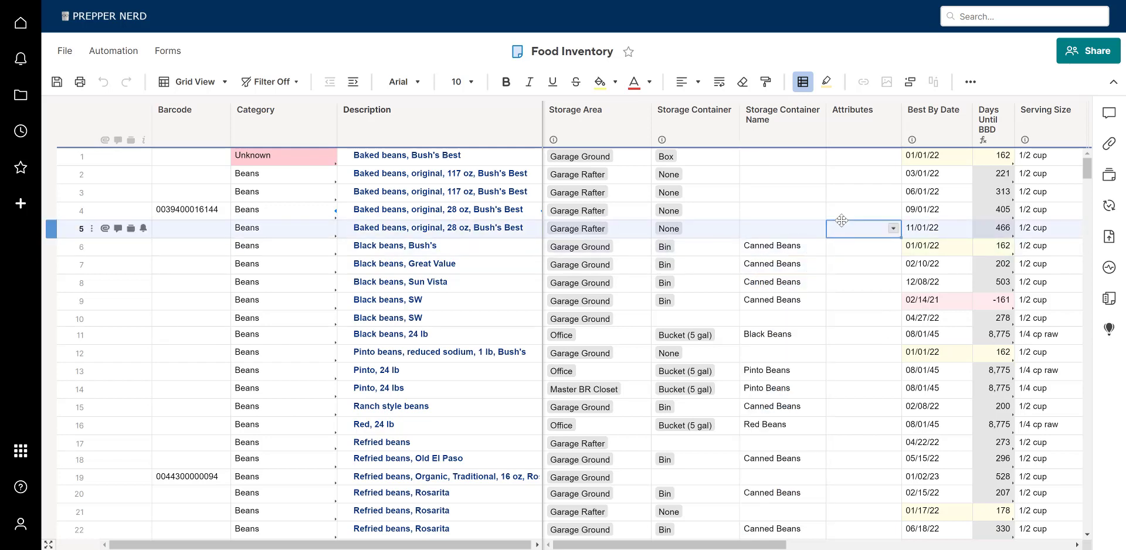
# - Examine the Attributes column and the choices offered for the first row
pyautogui.click(846, 117)
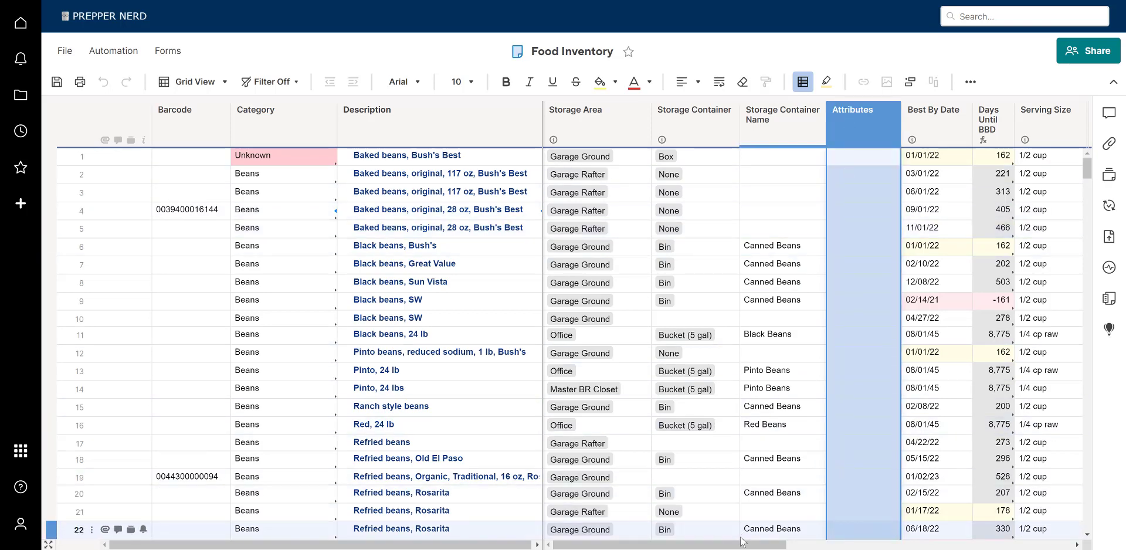
pyautogui.moveTo(745, 545); pyautogui.dragTo(826, 545)
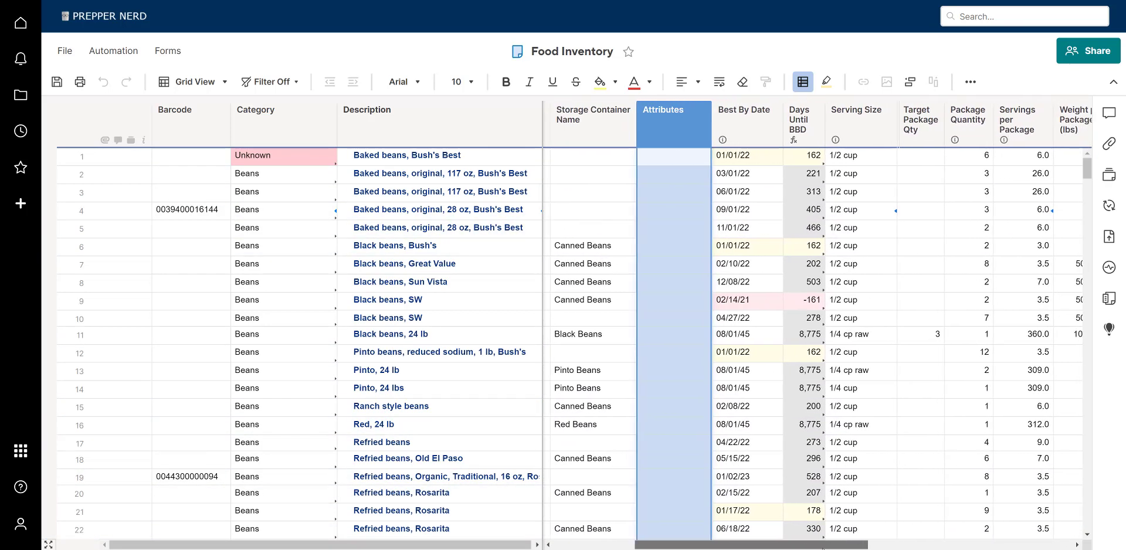
pyautogui.click(683, 159)
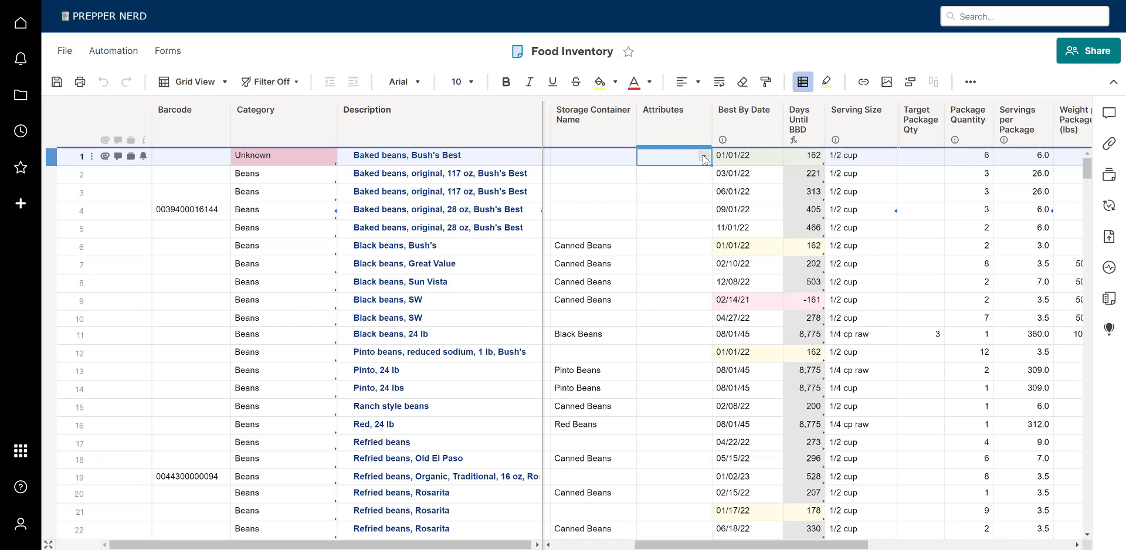
pyautogui.click(703, 158)
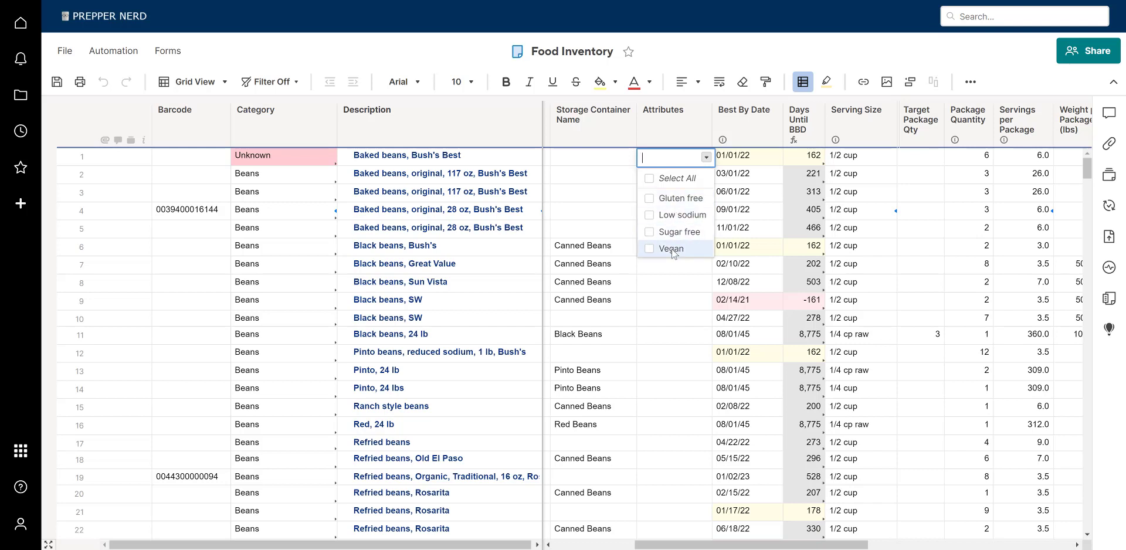
pyautogui.click(705, 157)
# - Look through the sheet's saved filters for best-by dates, categories, containers and storage areas without applying one
pyautogui.moveTo(684, 545); pyautogui.dragTo(611, 545)
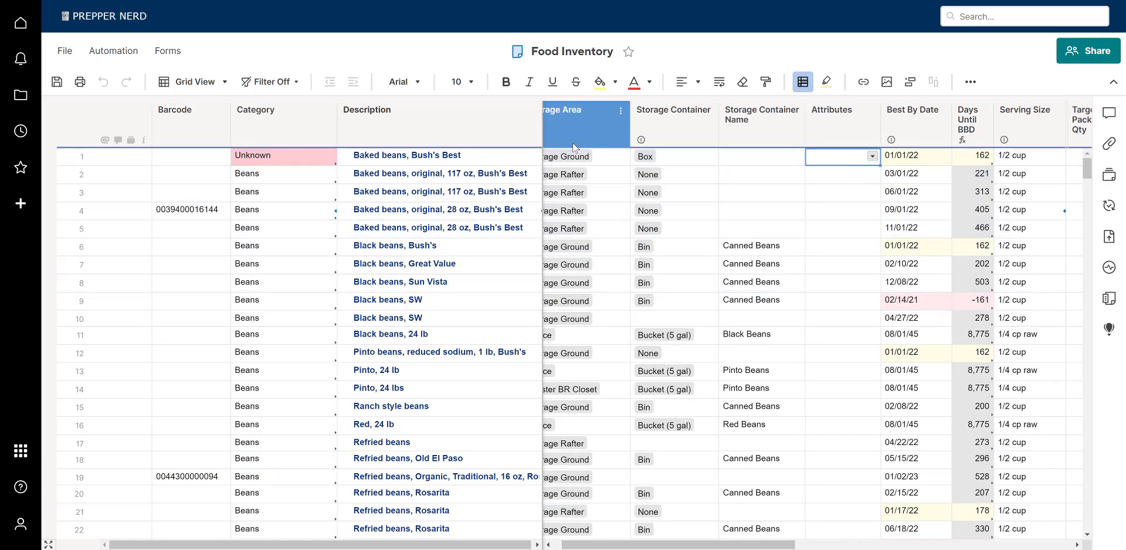
pyautogui.click(300, 85)
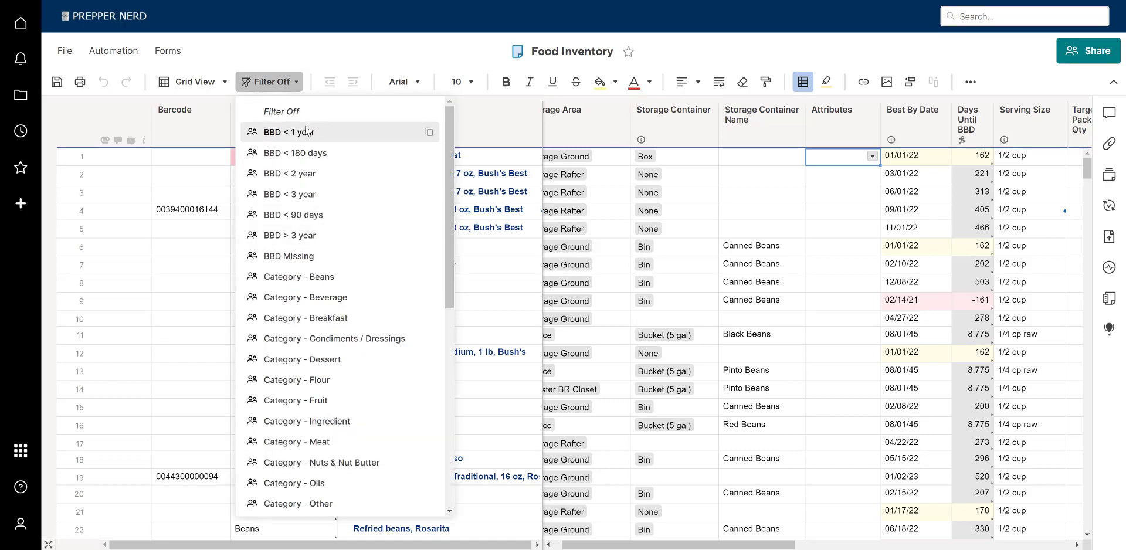
pyautogui.scroll(-3, 323, 351)
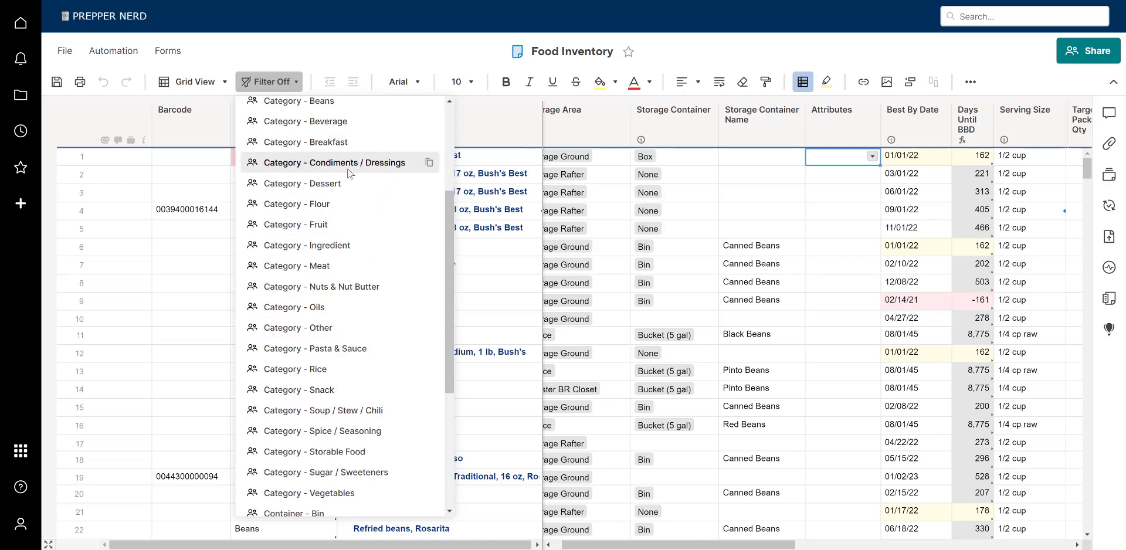
pyautogui.scroll(-1, 347, 169)
pyautogui.scroll(-3, 347, 176)
pyautogui.scroll(7, 343, 147)
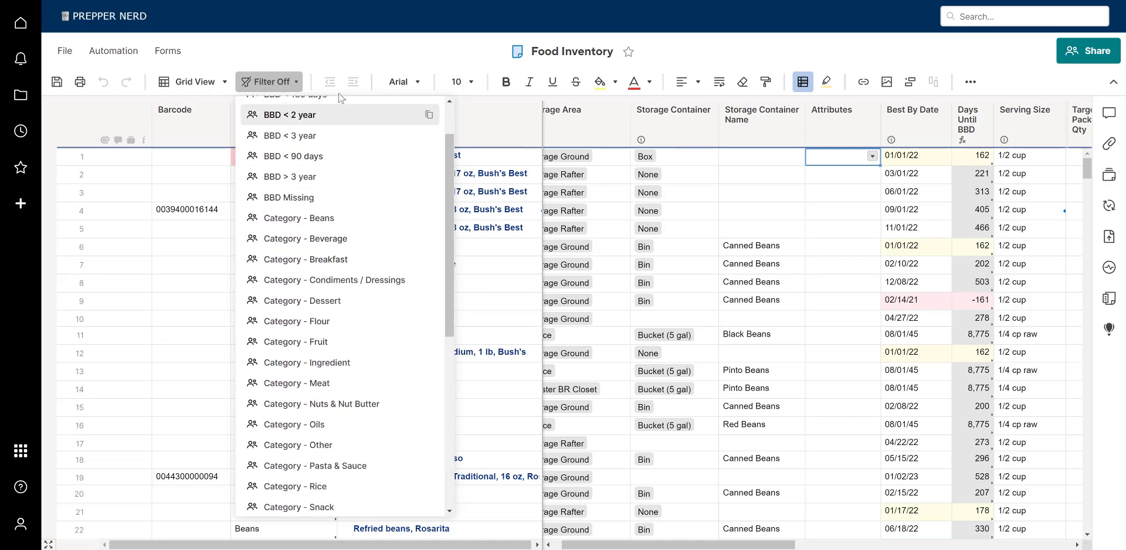
pyautogui.click(296, 83)
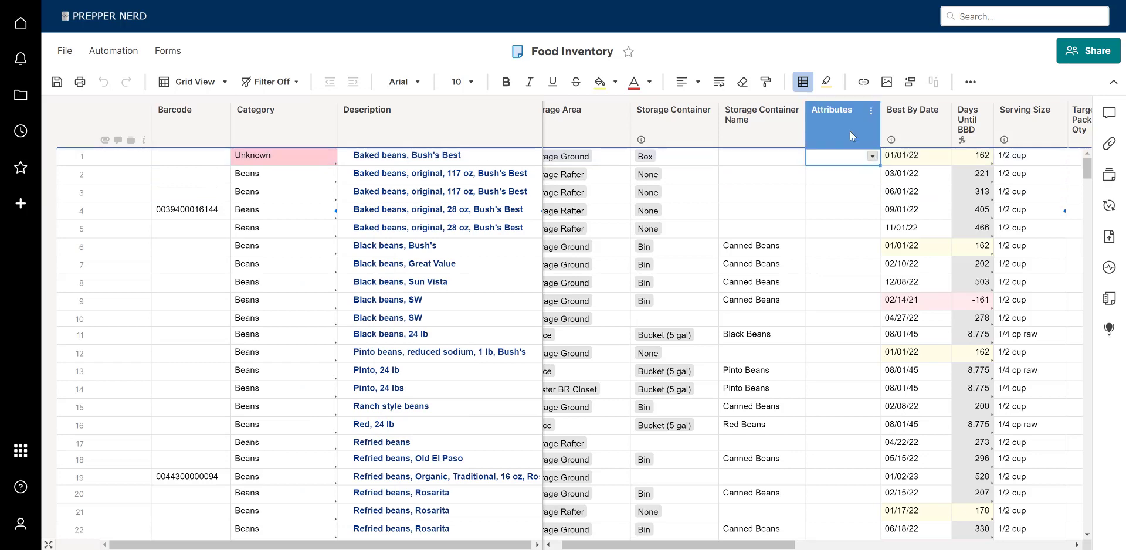
# - Assign the Vegan and Sugar free attributes to the first row and highlight the Attributes cells of rows 2 to 18
pyautogui.moveTo(675, 544); pyautogui.dragTo(761, 545)
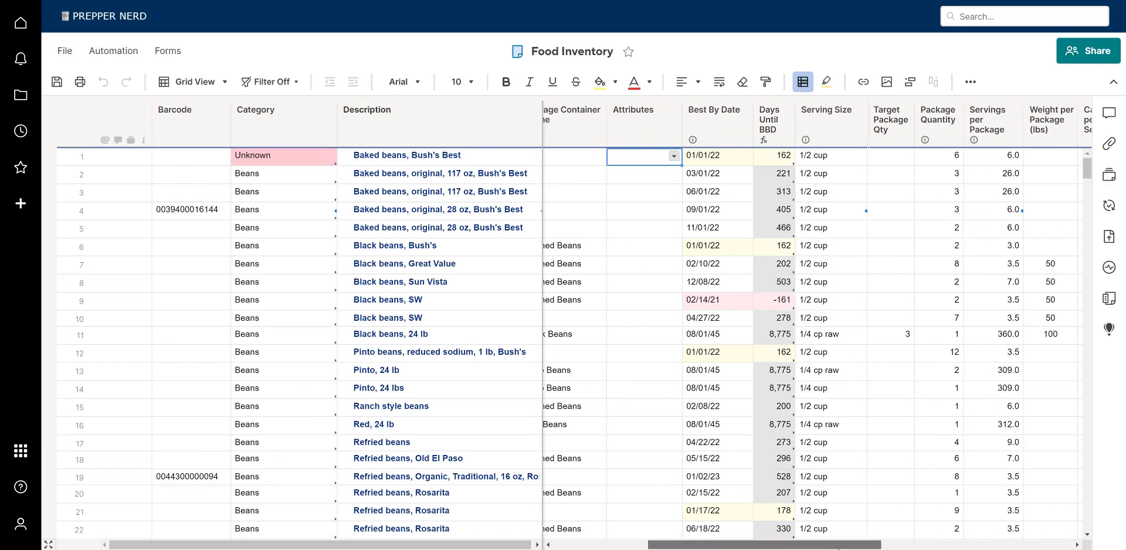
pyautogui.click(674, 156)
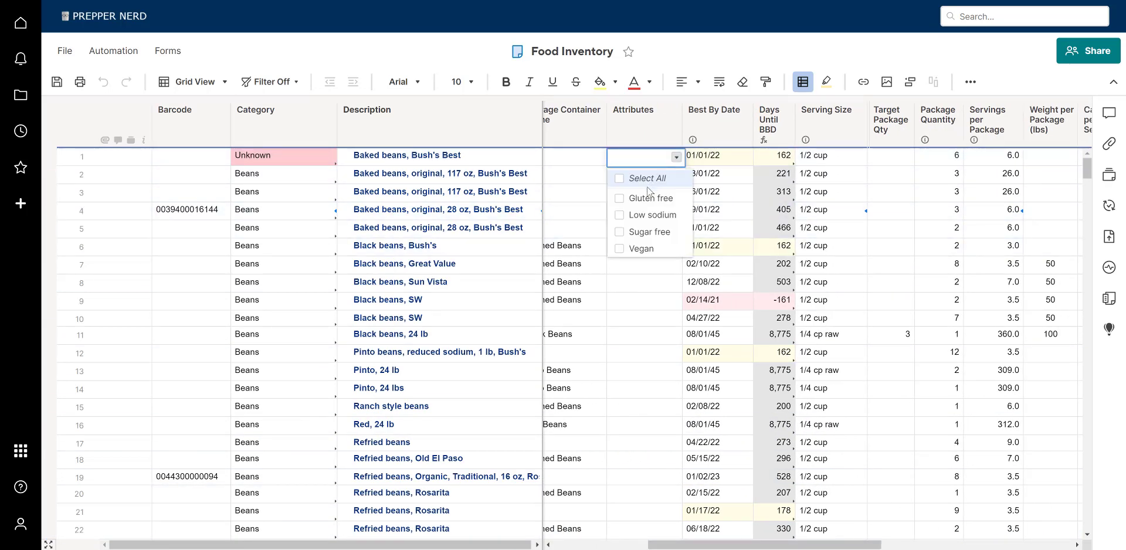
pyautogui.click(622, 250)
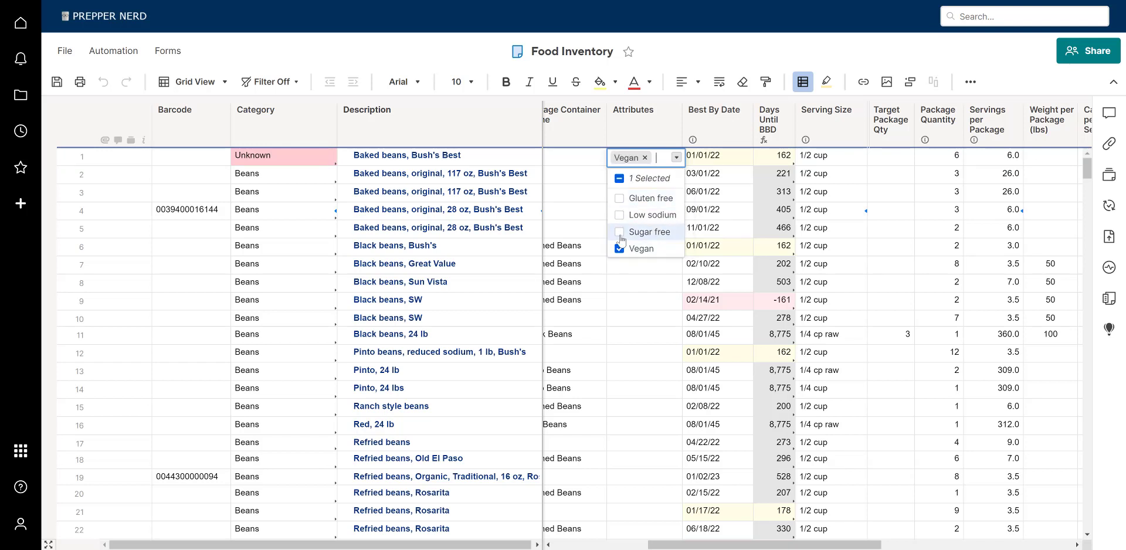
pyautogui.click(621, 233)
pyautogui.click(627, 277)
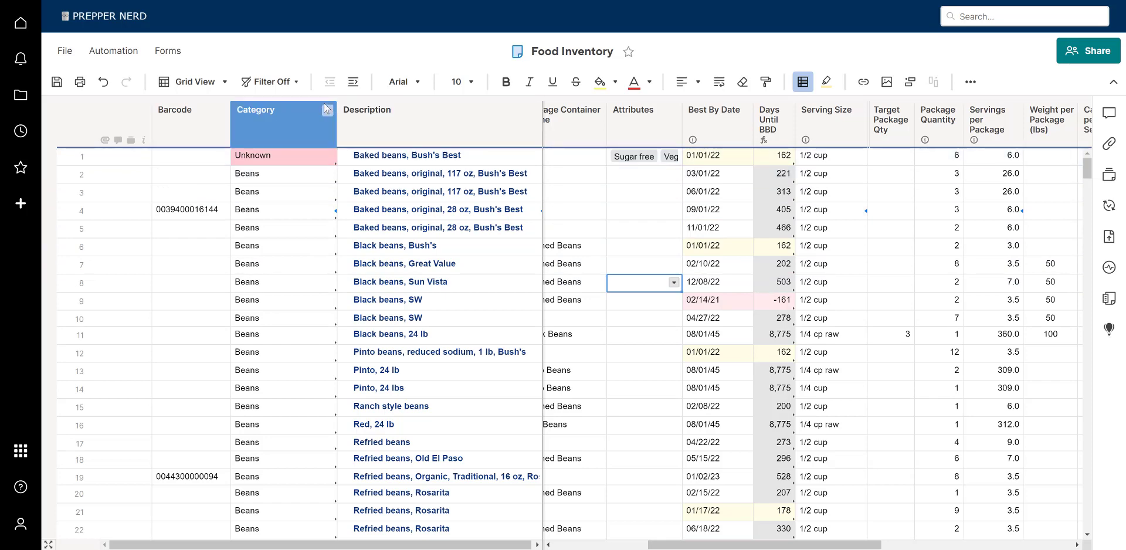
pyautogui.moveTo(640, 179); pyautogui.dragTo(654, 445)
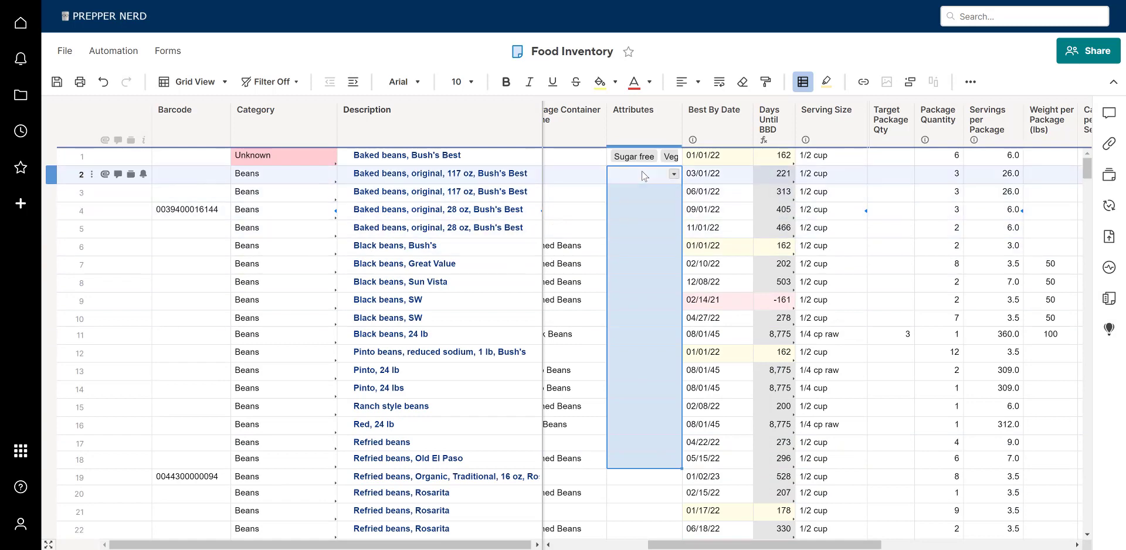
# - Create a new filter for the sheet and name it Sugar Free
pyautogui.click(290, 82)
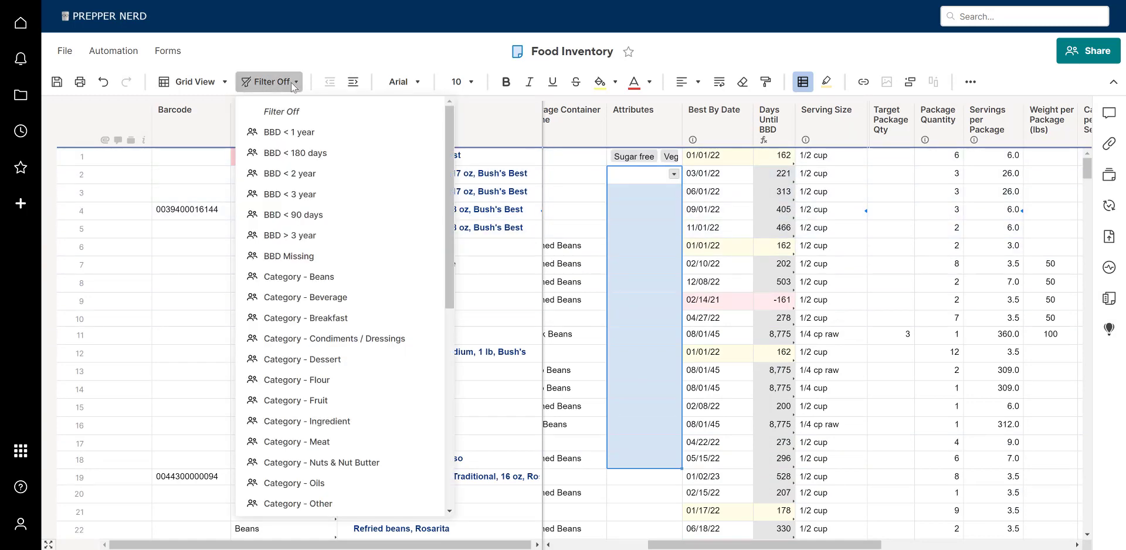
pyautogui.scroll(-7, 319, 411)
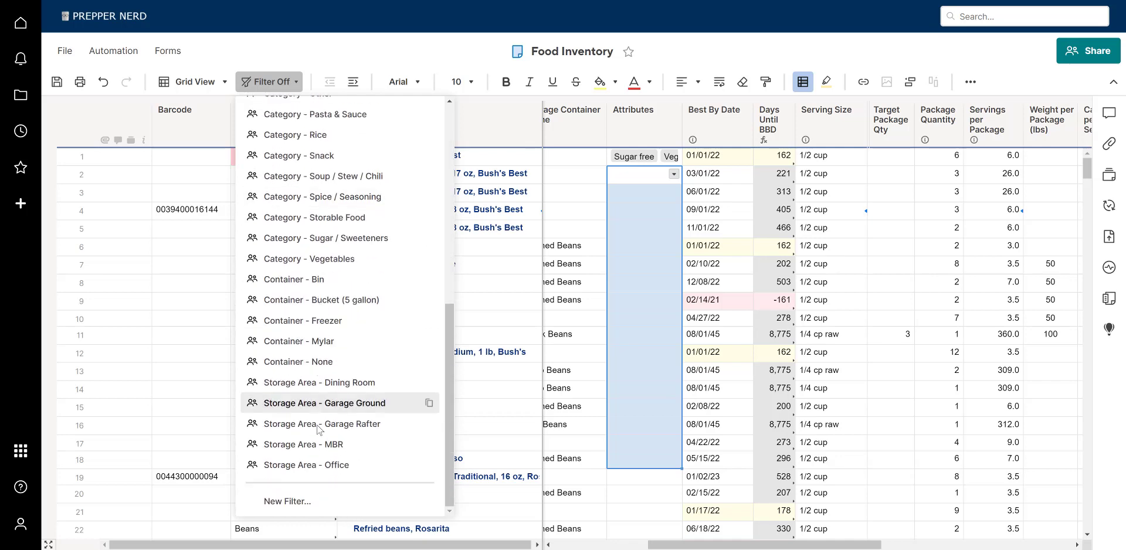
pyautogui.click(311, 501)
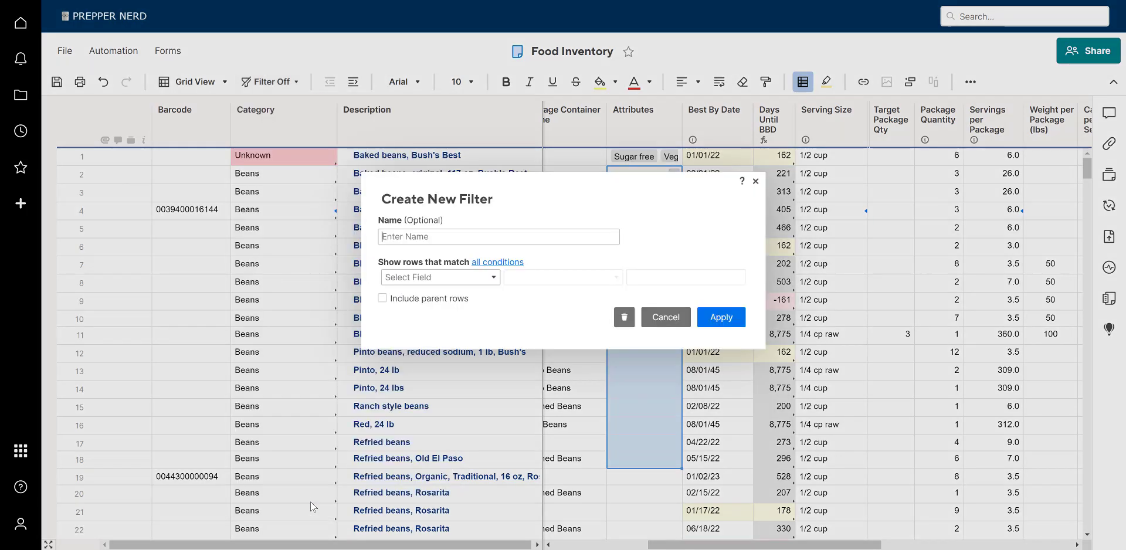
pyautogui.click(463, 242)
pyautogui.write('Beans')
pyautogui.press('BackSpace')
pyautogui.press('BackSpace')
pyautogui.press('BackSpace')
pyautogui.press('BackSpace')
pyautogui.press('BackSpace')
pyautogui.write('Sup')
pyautogui.write('gar Free')
# - Set the filter to show rows whose Attributes has any of Sugar free, and apply it
pyautogui.click(475, 277)
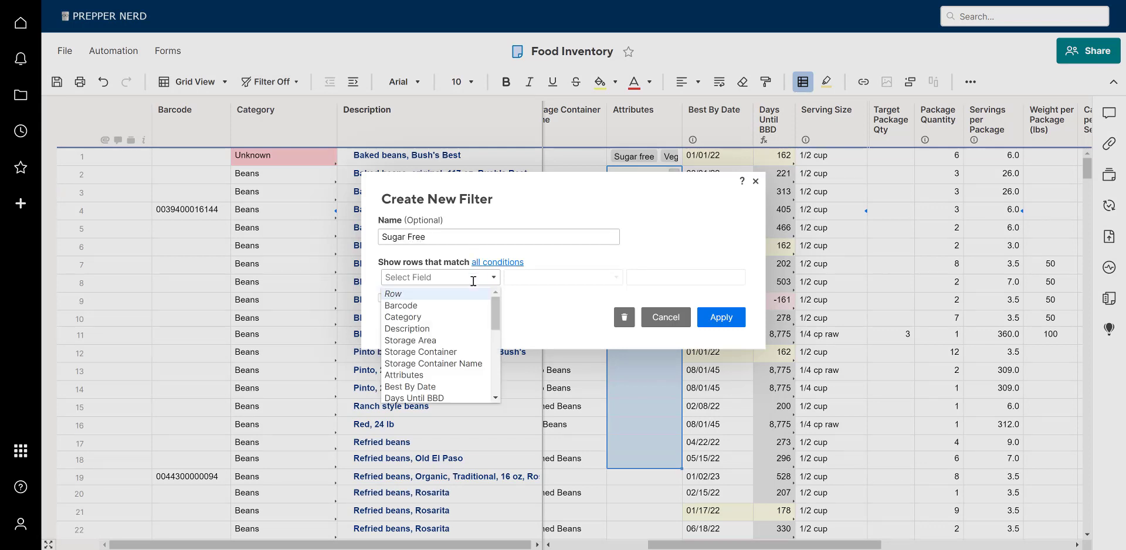
pyautogui.click(452, 373)
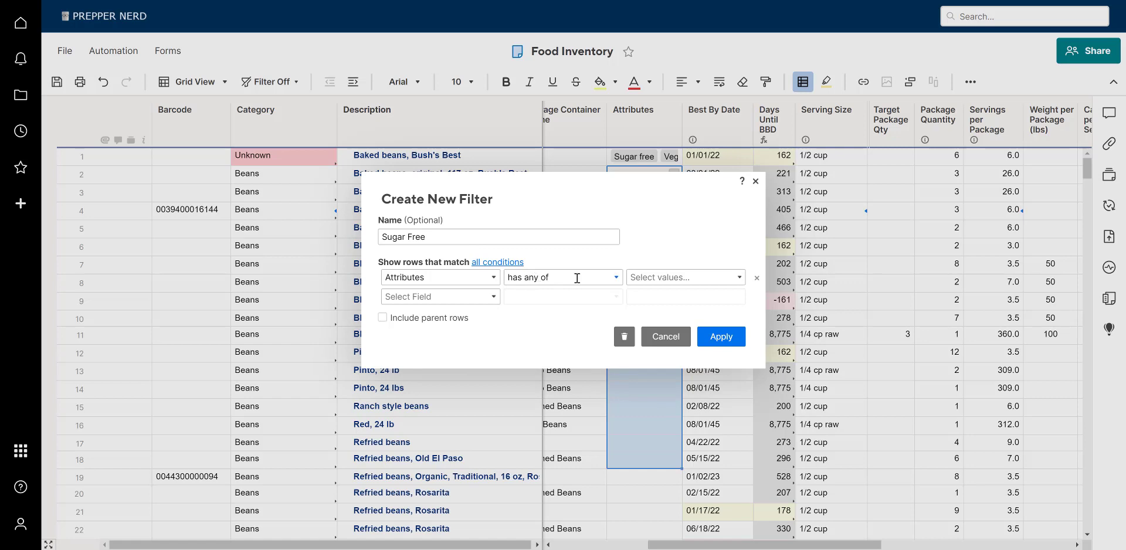
pyautogui.click(652, 279)
pyautogui.click(653, 366)
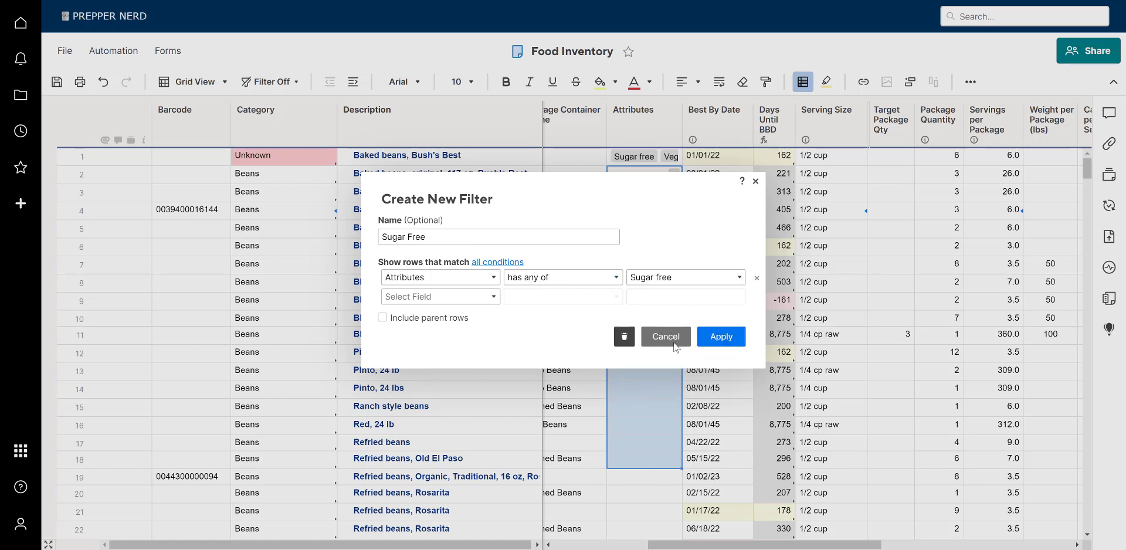
pyautogui.click(721, 337)
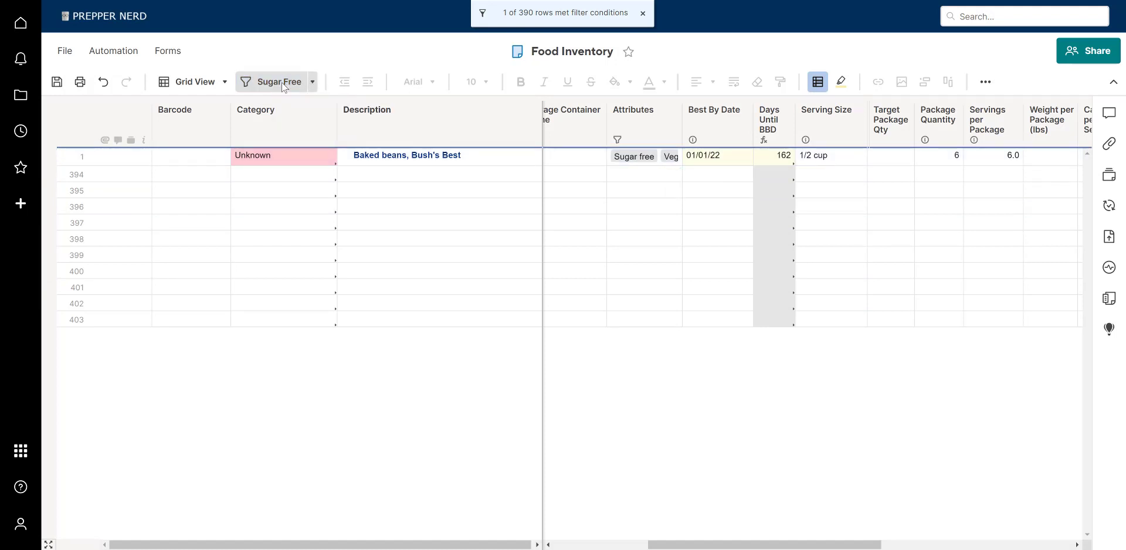
# - Check the Sugar Free entry among the saved filters, turn filtering off and clear the first row's attributes
pyautogui.click(312, 81)
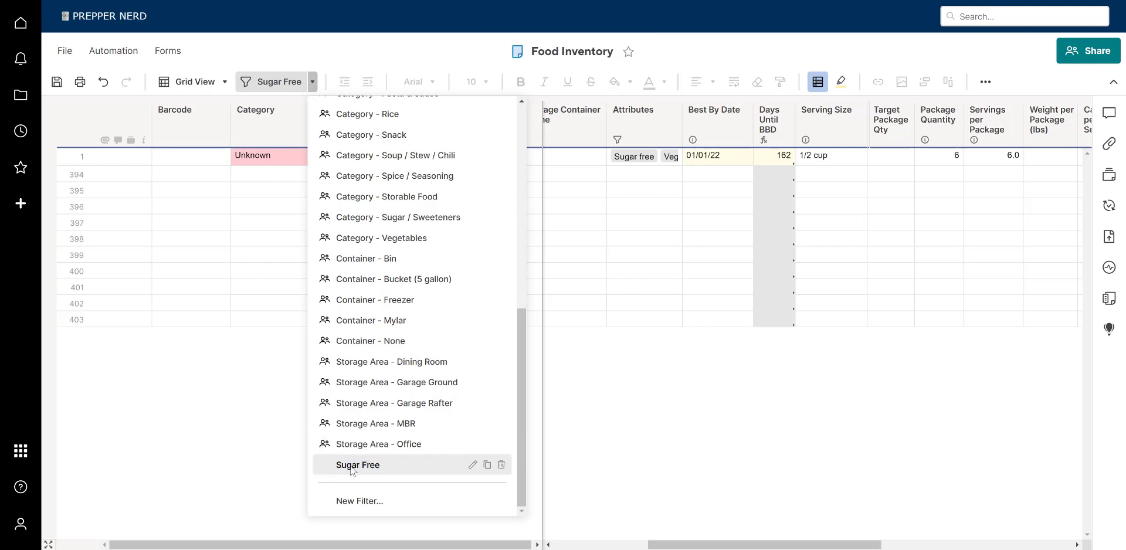
pyautogui.click(312, 83)
pyautogui.click(303, 83)
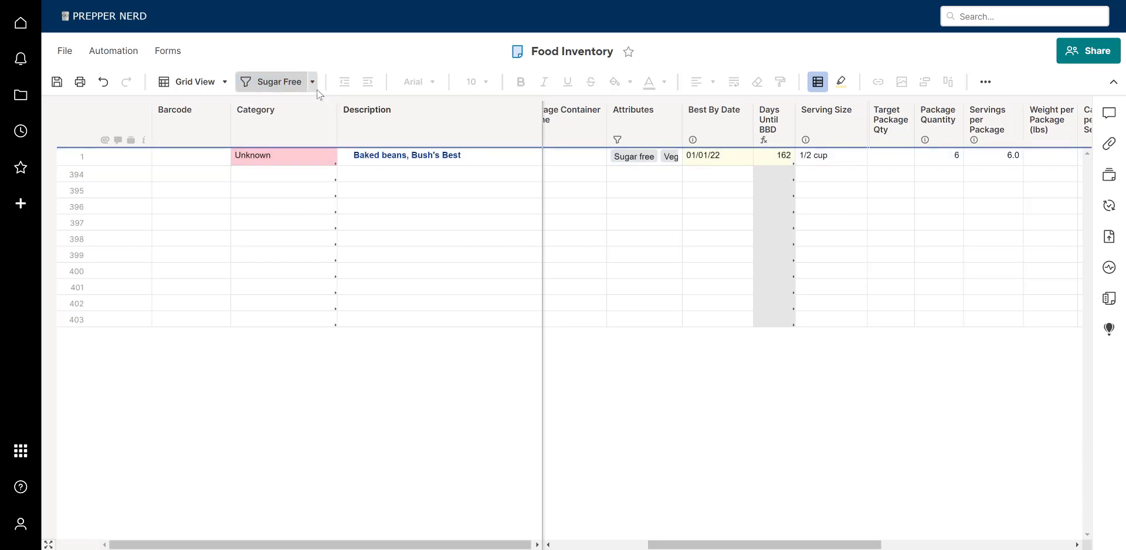
pyautogui.click(644, 170)
pyautogui.click(647, 162)
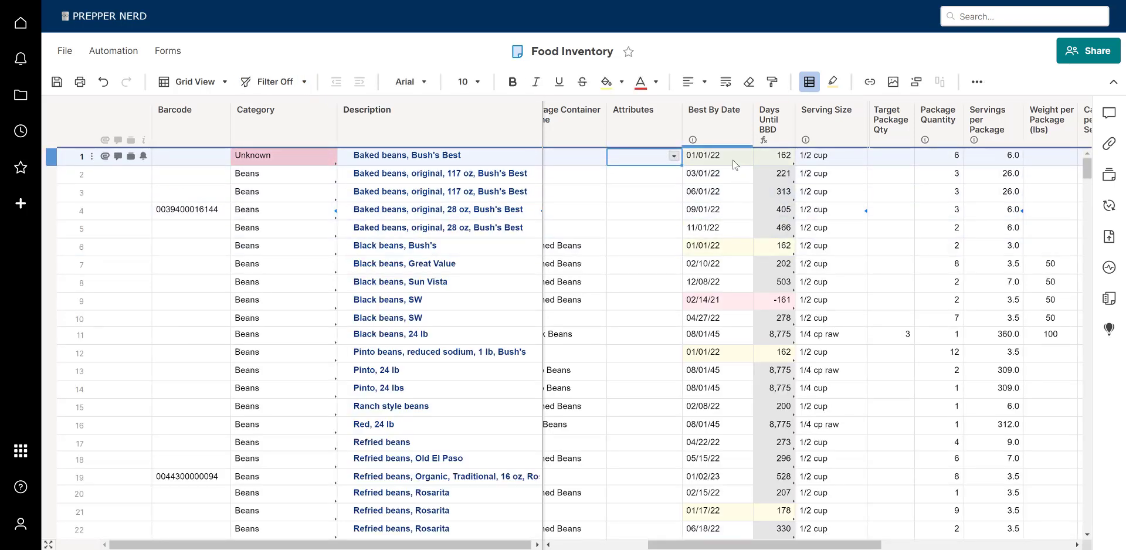
# - Examine the Best By Date and Days Until BBD columns together, and highlight Best By Date alone
pyautogui.click(725, 136)
pyautogui.keyDown('shift'); pyautogui.click(777, 124); pyautogui.keyUp('shift')
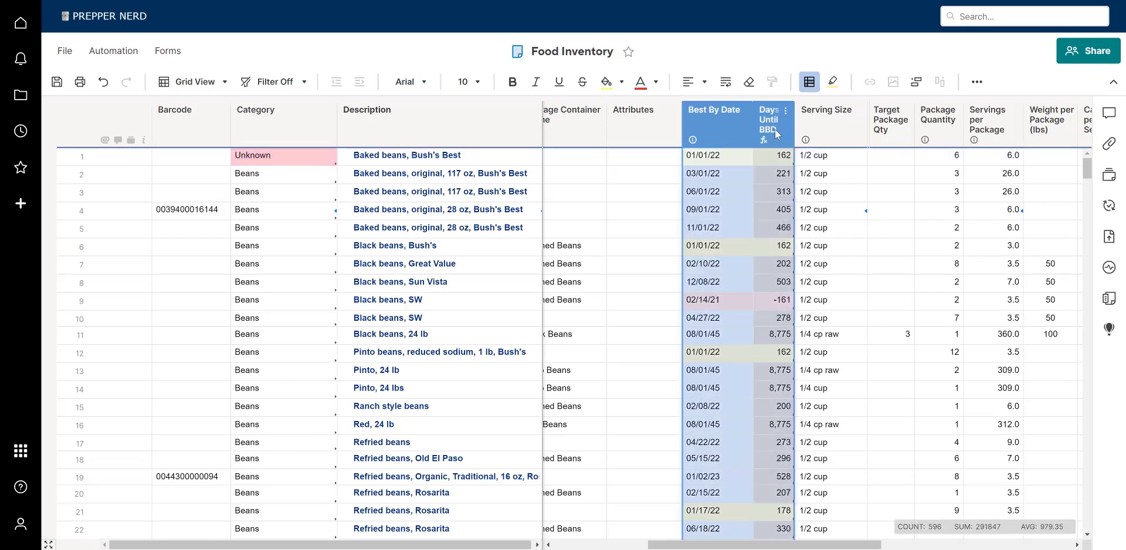
pyautogui.moveTo(728, 545); pyautogui.dragTo(765, 545)
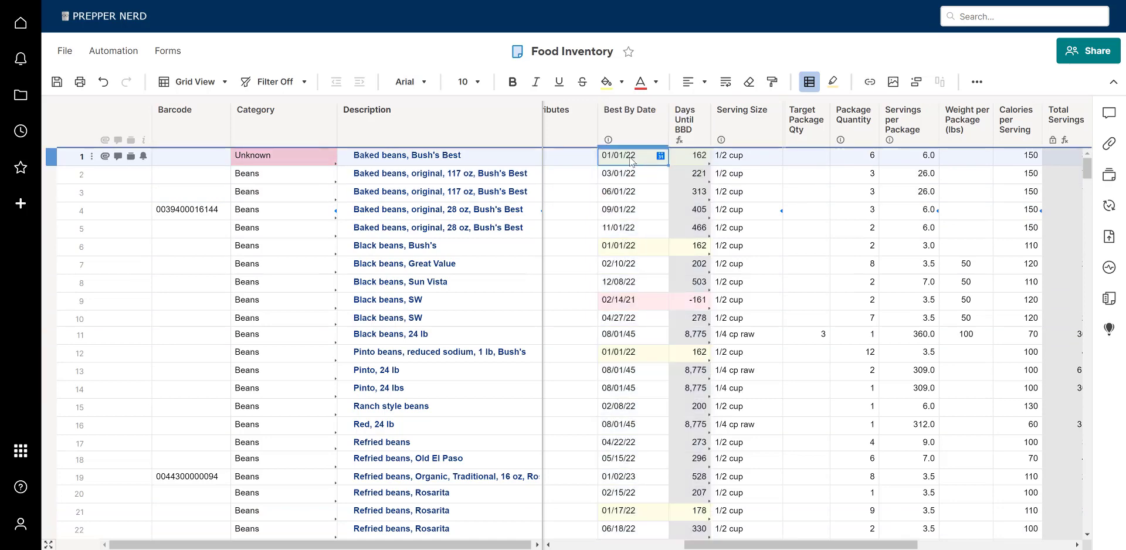
pyautogui.click(636, 116)
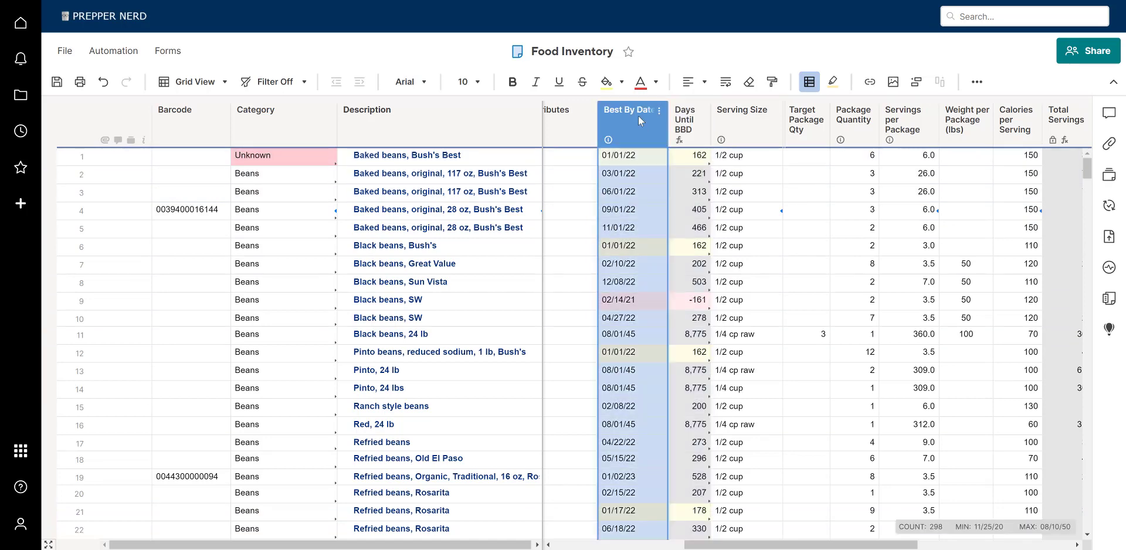
# - Compare Best By Date with Days Until BBD in the color-highlighted rows 9, 6 and 1
pyautogui.click(633, 303)
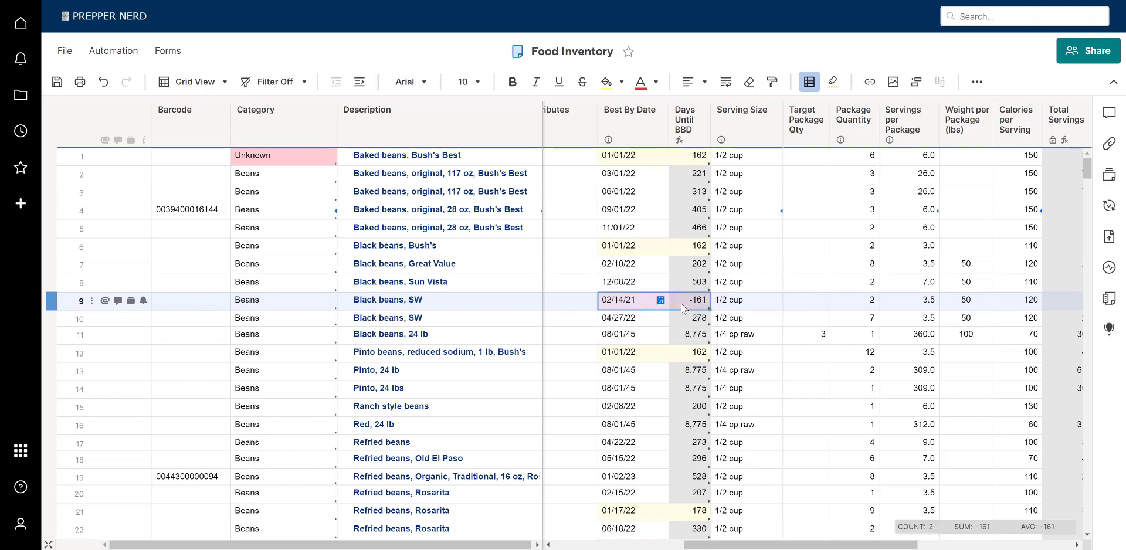
pyautogui.moveTo(635, 249); pyautogui.dragTo(697, 249)
pyautogui.moveTo(645, 156); pyautogui.dragTo(678, 157)
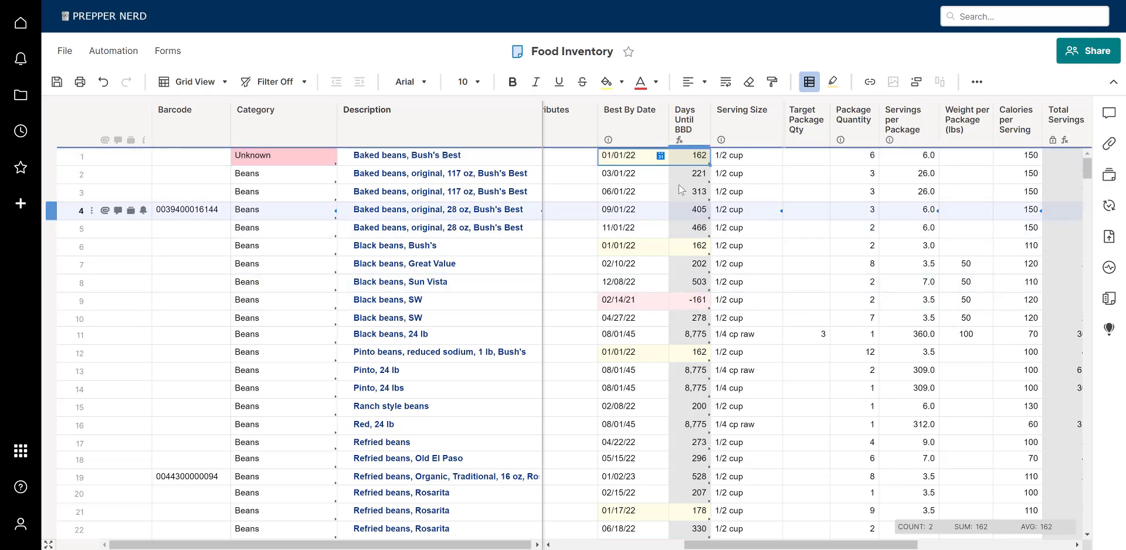
pyautogui.click(688, 158)
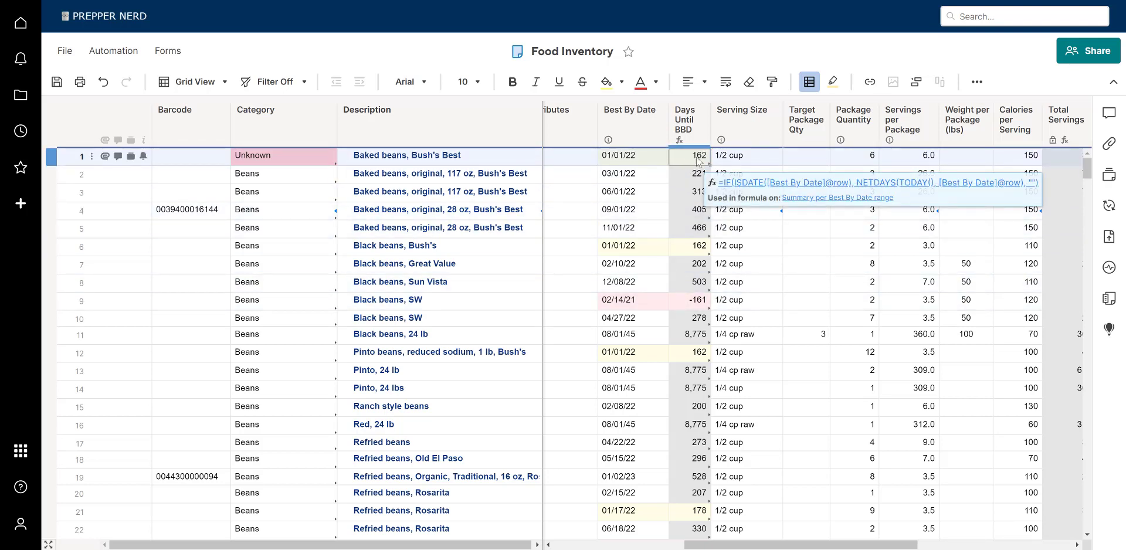
pyautogui.click(644, 247)
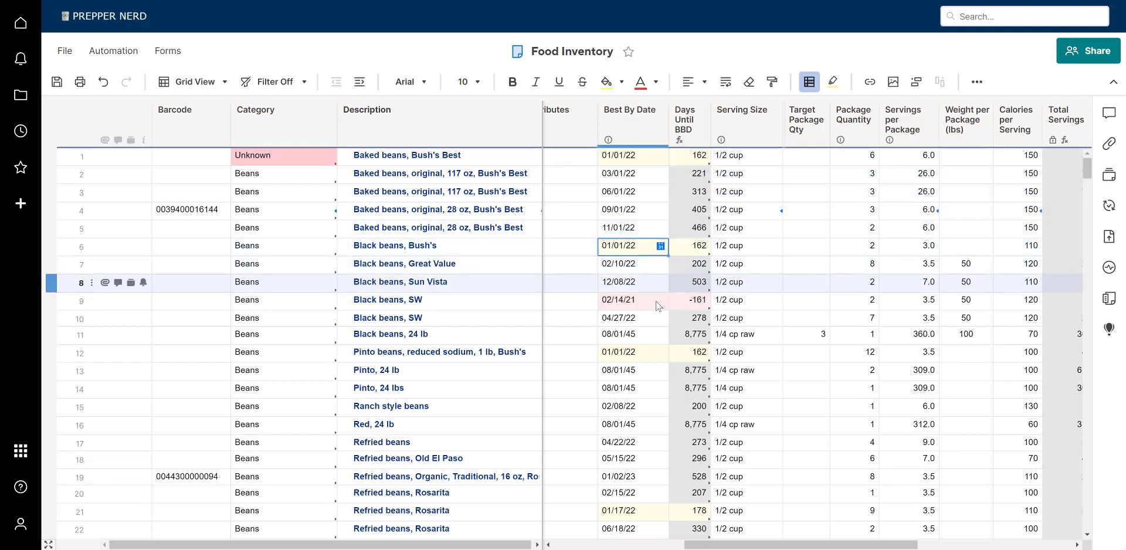
pyautogui.moveTo(645, 298); pyautogui.dragTo(682, 302)
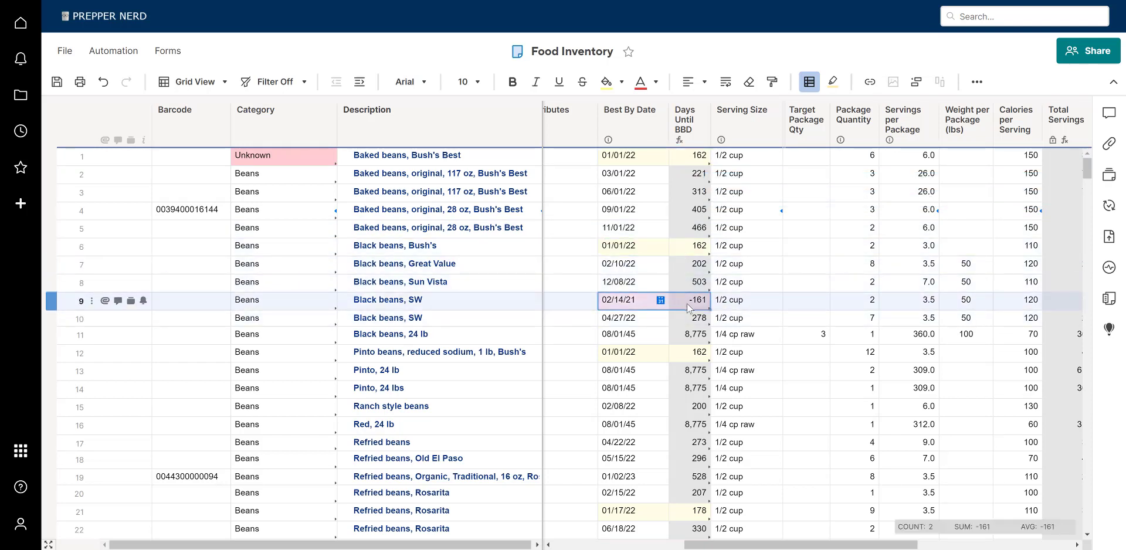
# - Examine the description, Best By Date and Days Until BBD of the Black beans, SW item in row 9
pyautogui.moveTo(767, 546)
pyautogui.mouseDown()
pyautogui.moveTo(787, 548)
pyautogui.moveTo(777, 548)
pyautogui.mouseUp()
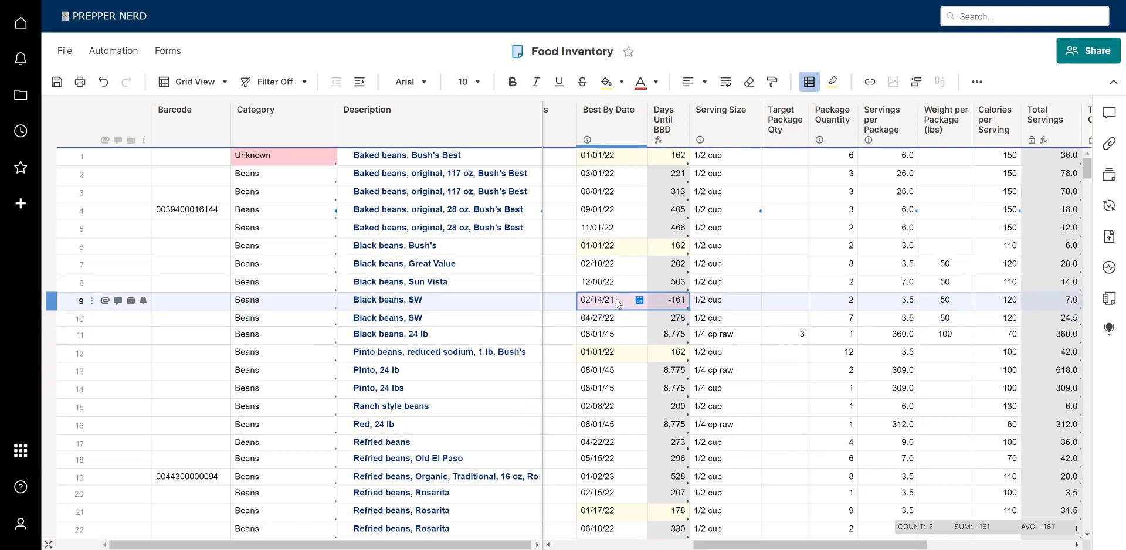
pyautogui.click(503, 299)
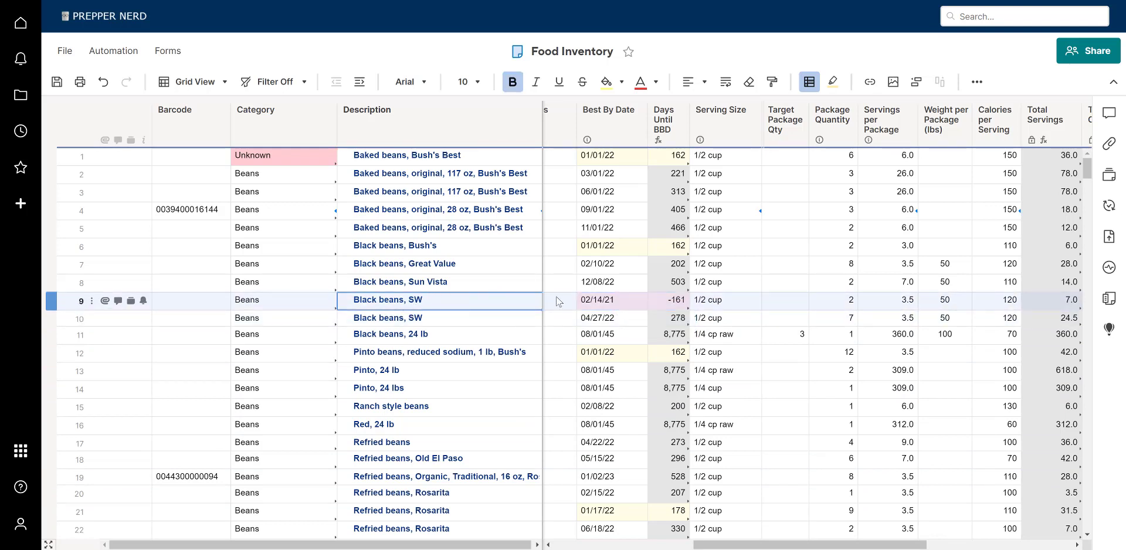
pyautogui.click(616, 297)
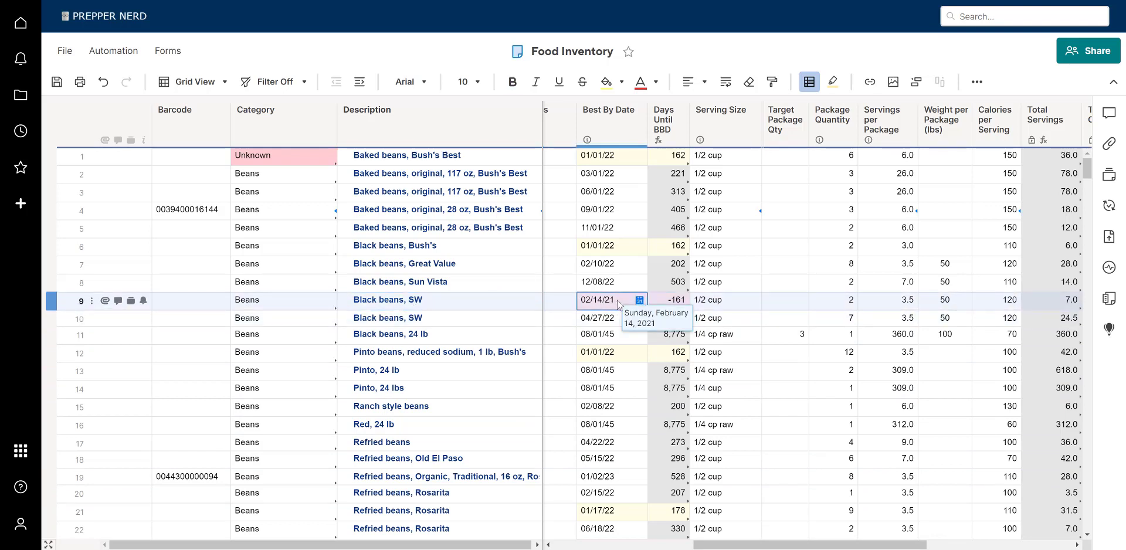
pyautogui.click(506, 301)
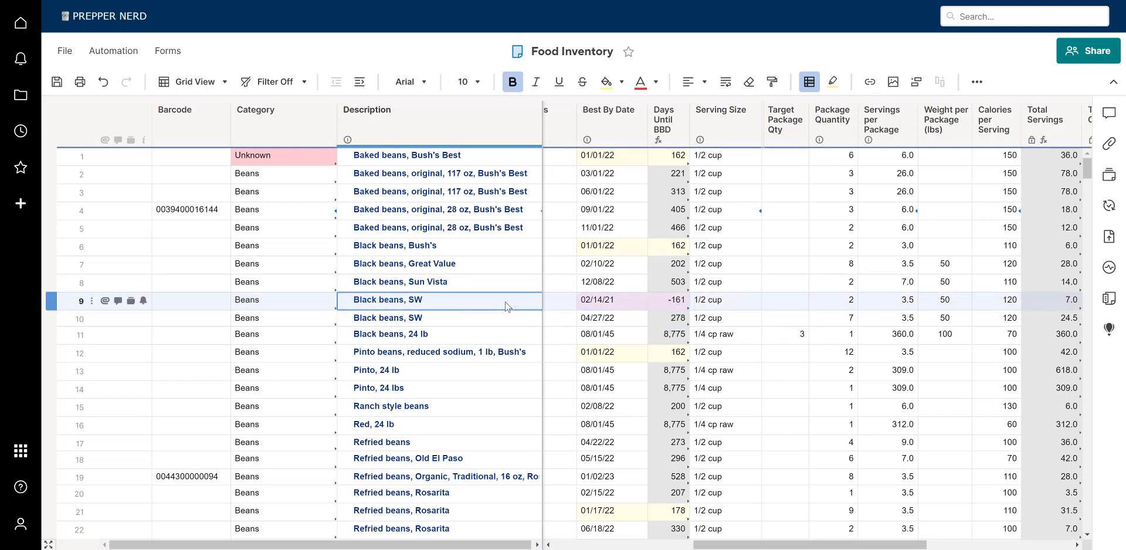
pyautogui.click(619, 300)
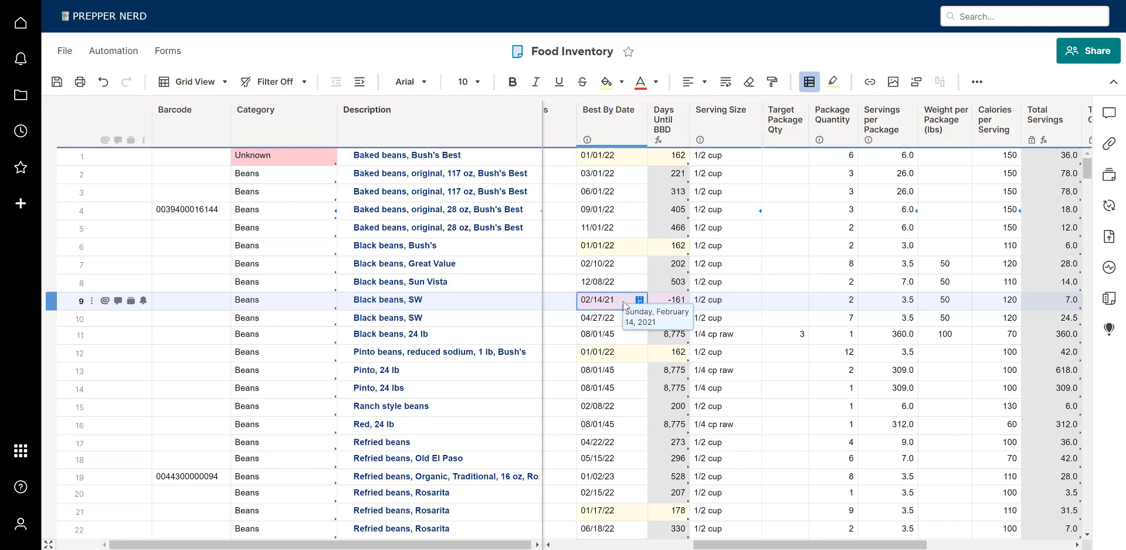
pyautogui.moveTo(617, 299); pyautogui.dragTo(673, 303)
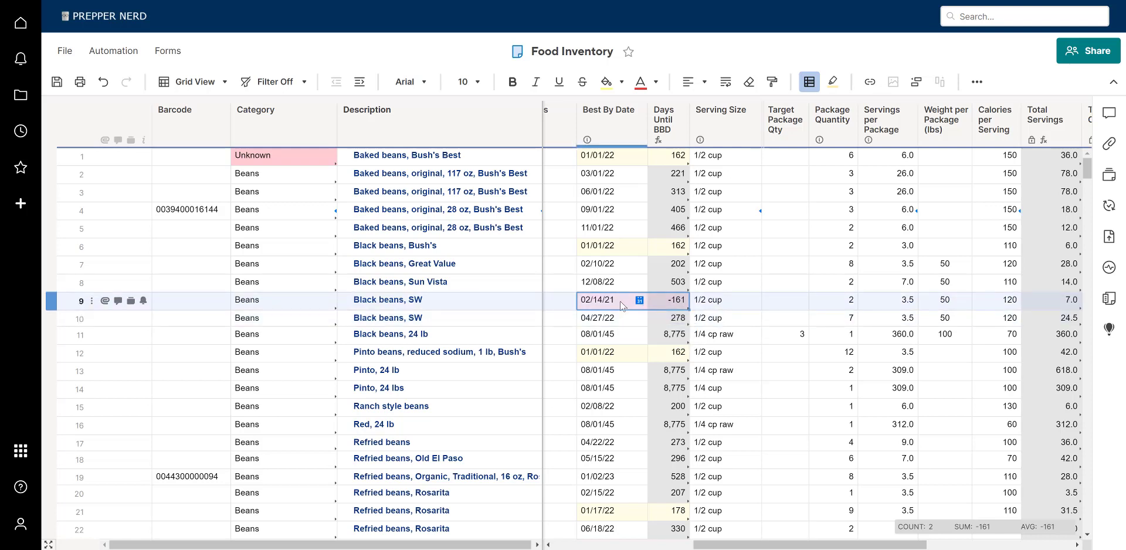
# - Examine the Days Until BBD column and its formula in the first five rows against their Best By Date
pyautogui.moveTo(725, 545); pyautogui.dragTo(734, 545)
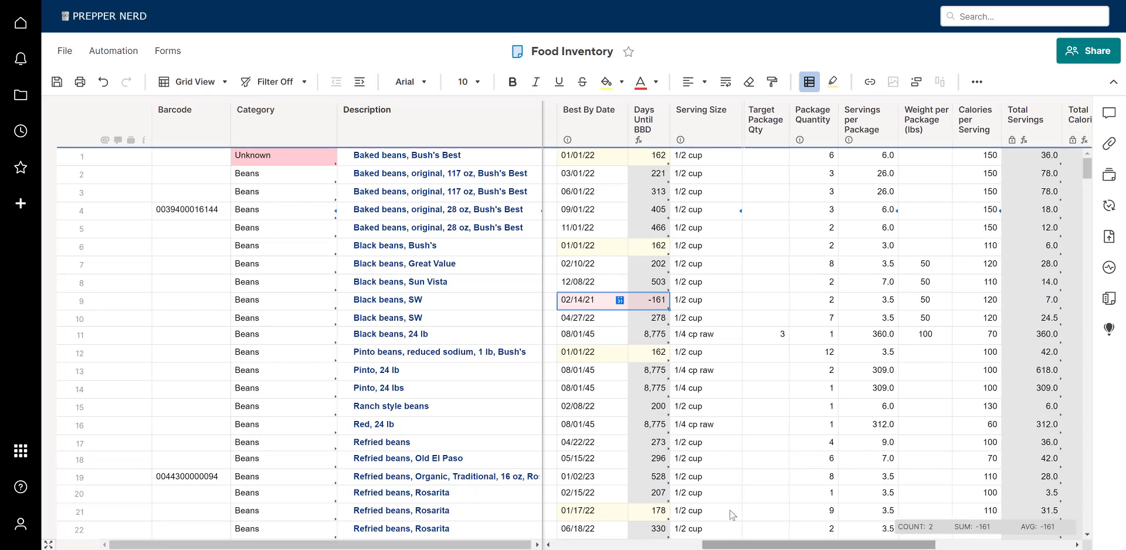
pyautogui.click(586, 121)
pyautogui.click(644, 121)
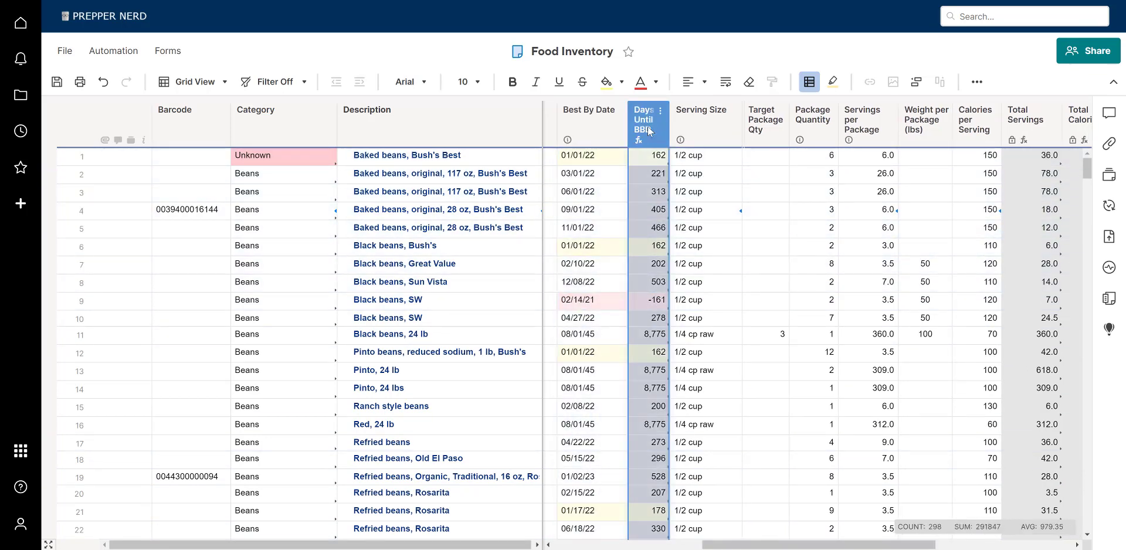
pyautogui.click(646, 172)
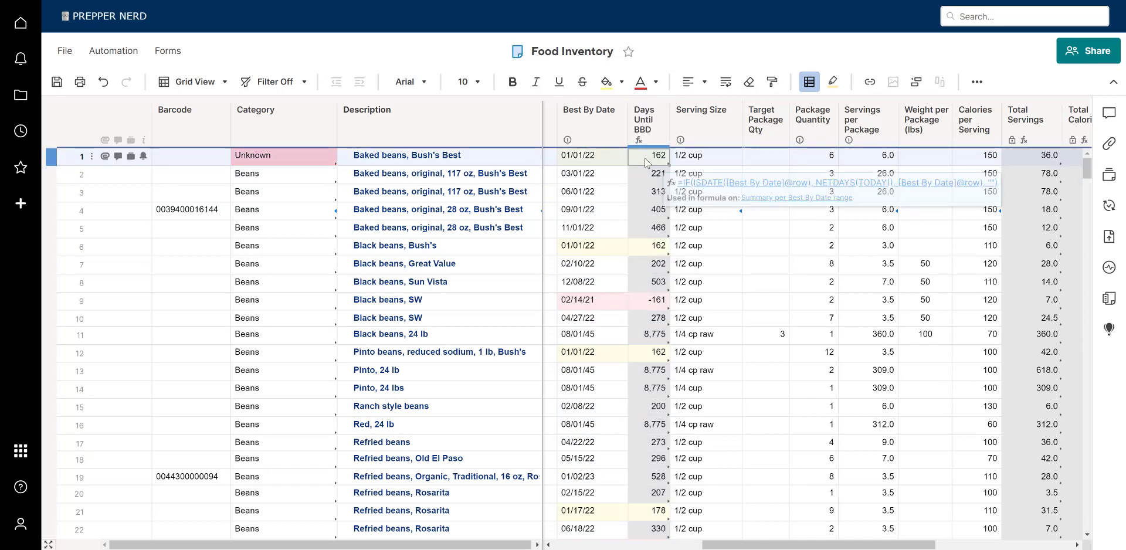
pyautogui.click(646, 193)
pyautogui.click(646, 210)
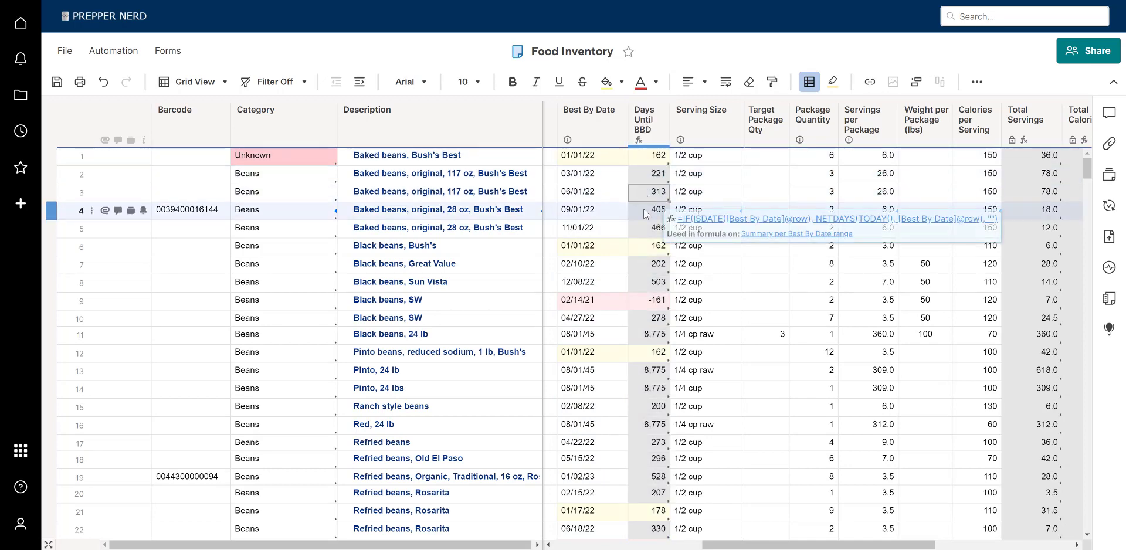
pyautogui.click(646, 228)
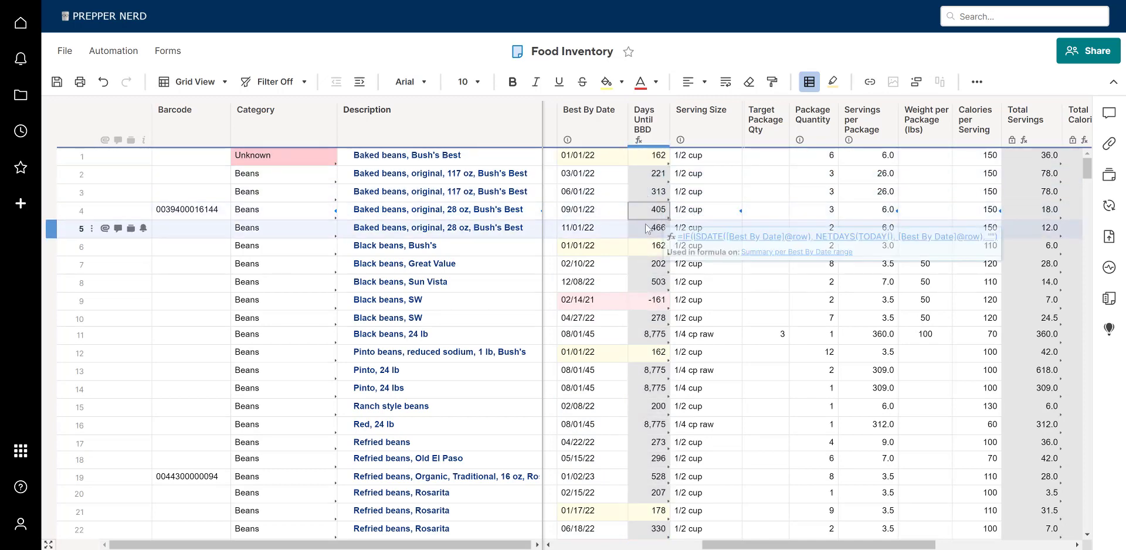
pyautogui.click(598, 229)
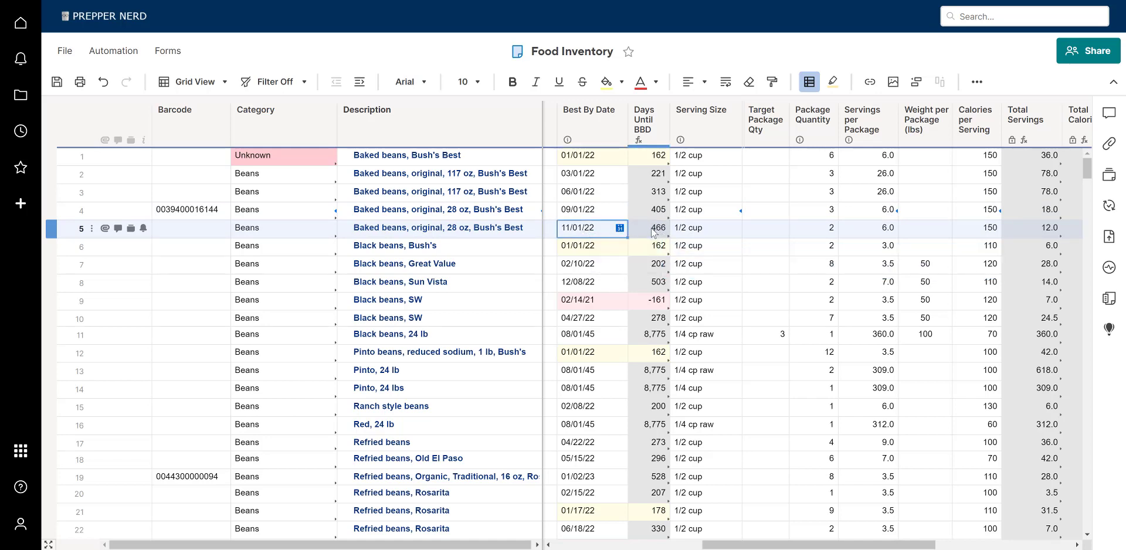
# - Highlight the Serving Size column and inspect the first row's entry in edit mode without changing it
pyautogui.click(704, 115)
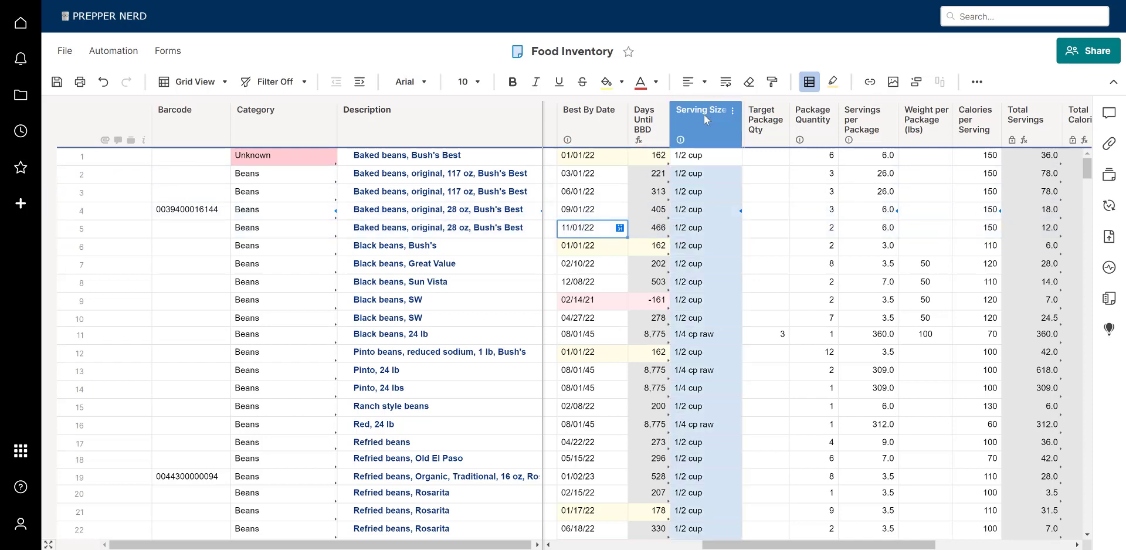
pyautogui.moveTo(821, 544); pyautogui.dragTo(863, 544)
pyautogui.doubleClick(617, 159)
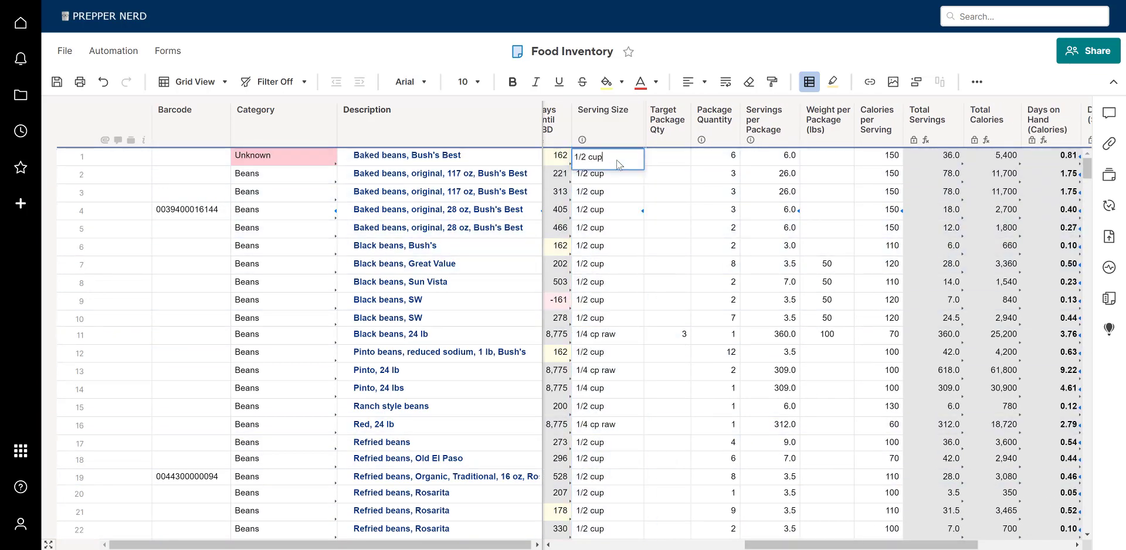
pyautogui.press('Escape')
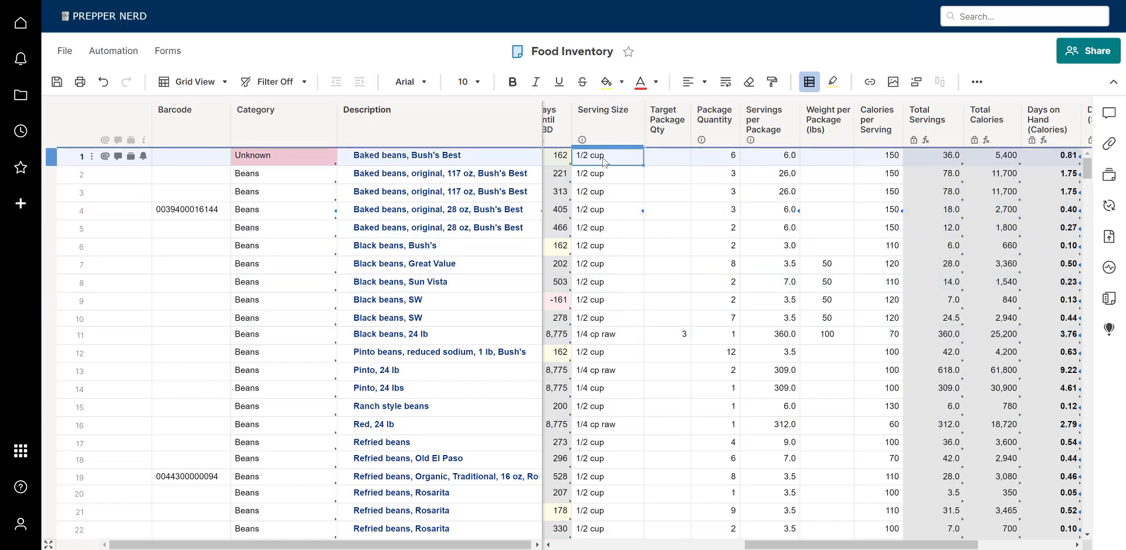
# - Review the Serving Size entries down through the Fruit rows, and check the first row's serving size against its description
pyautogui.scroll(-12, 610, 377)
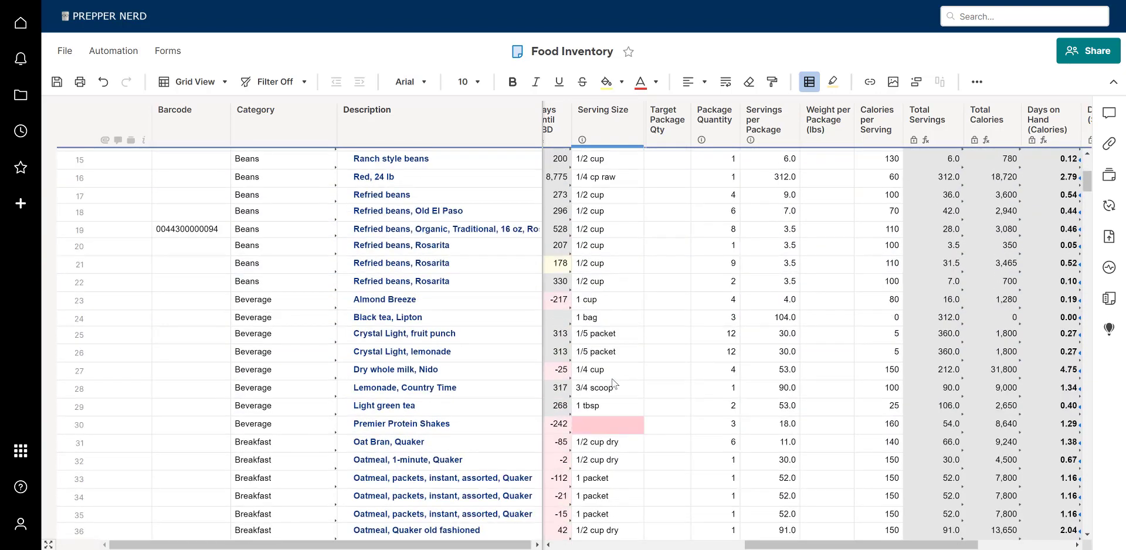
pyautogui.scroll(-7, 611, 379)
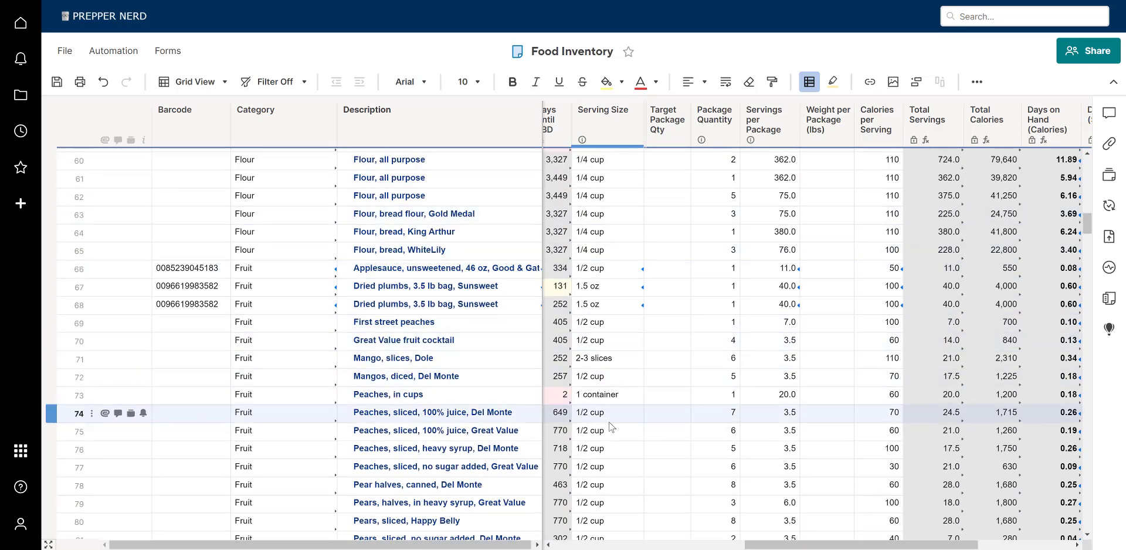
pyautogui.scroll(-3, 610, 449)
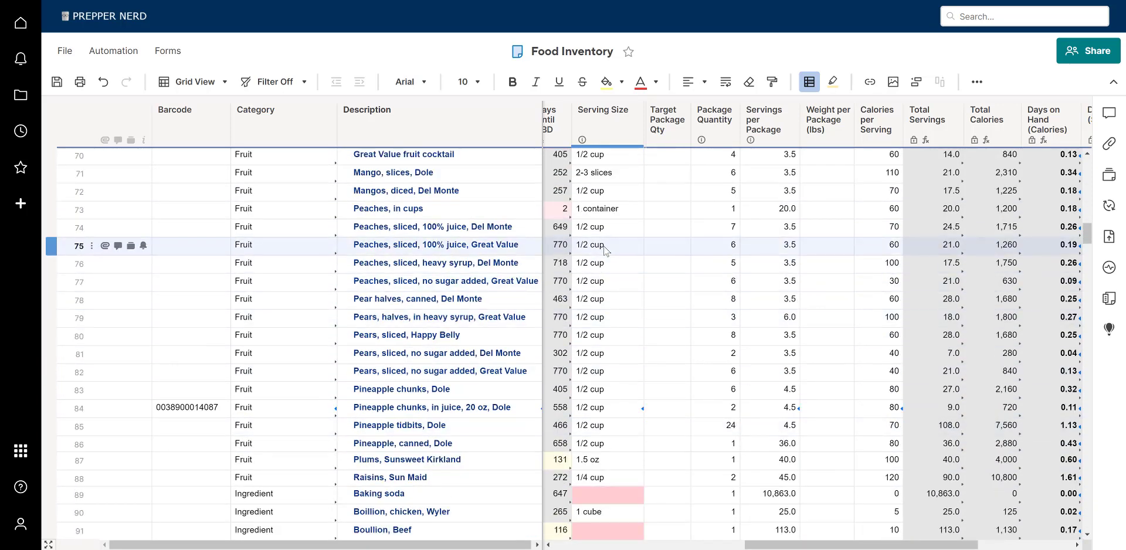
pyautogui.moveTo(608, 227); pyautogui.dragTo(608, 425)
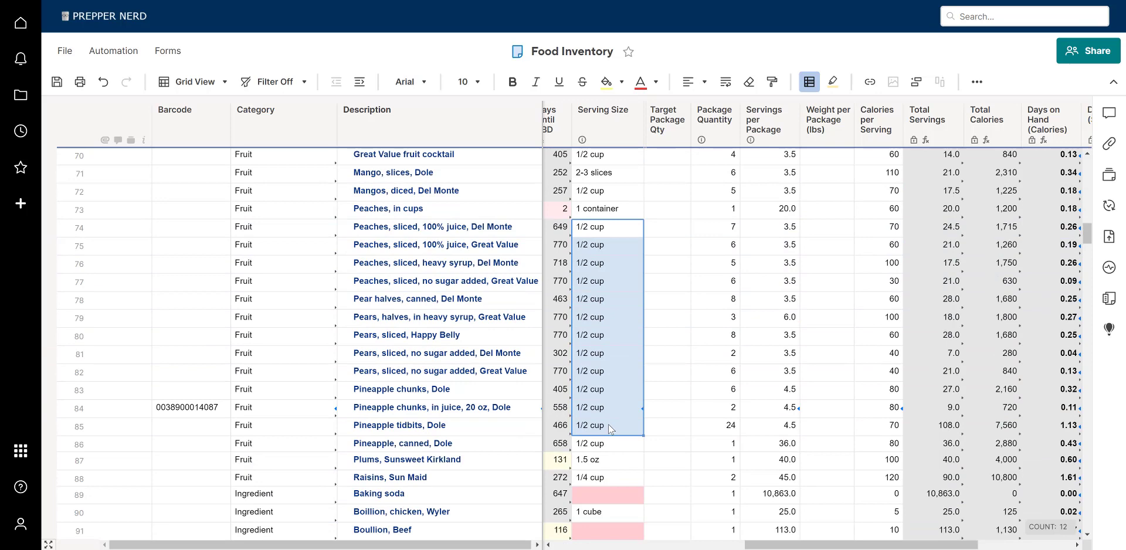
pyautogui.scroll(20, 608, 423)
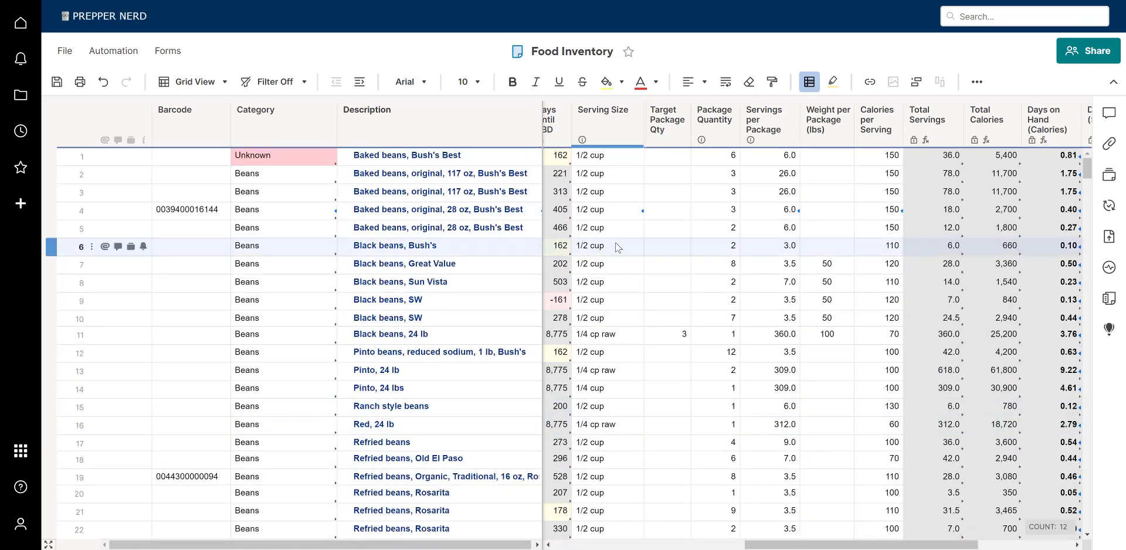
pyautogui.click(612, 156)
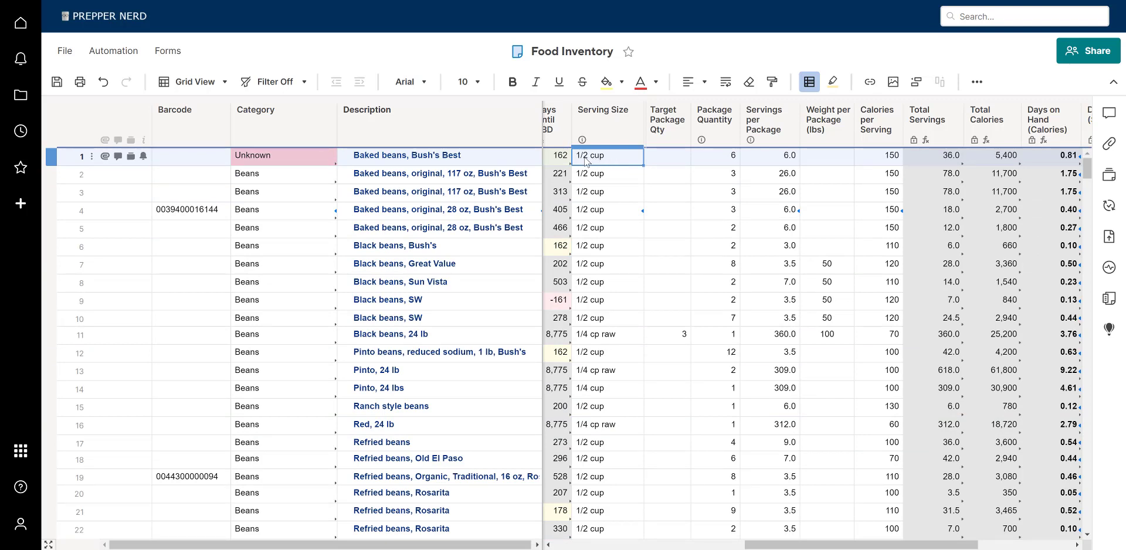
pyautogui.click(458, 159)
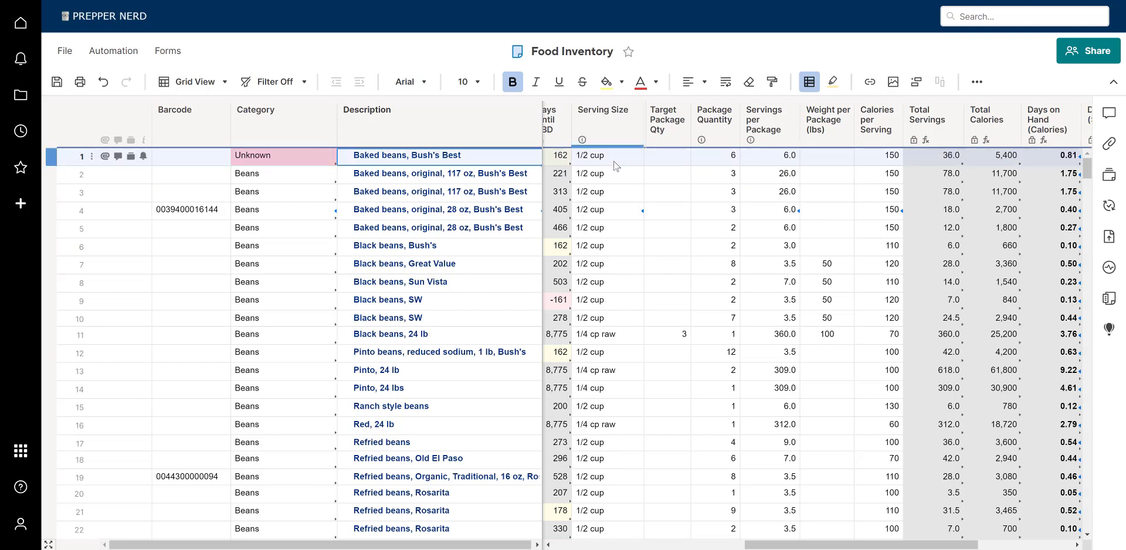
pyautogui.click(612, 156)
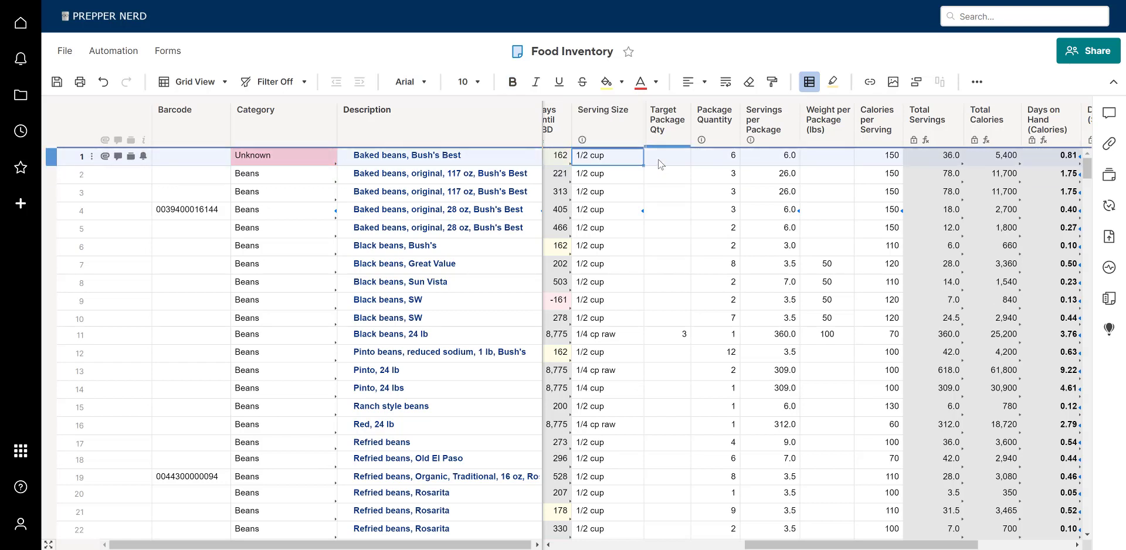
# - Highlight the Target Package Qty column and compare target with Package Quantity for Black beans, 24 lb
pyautogui.click(668, 128)
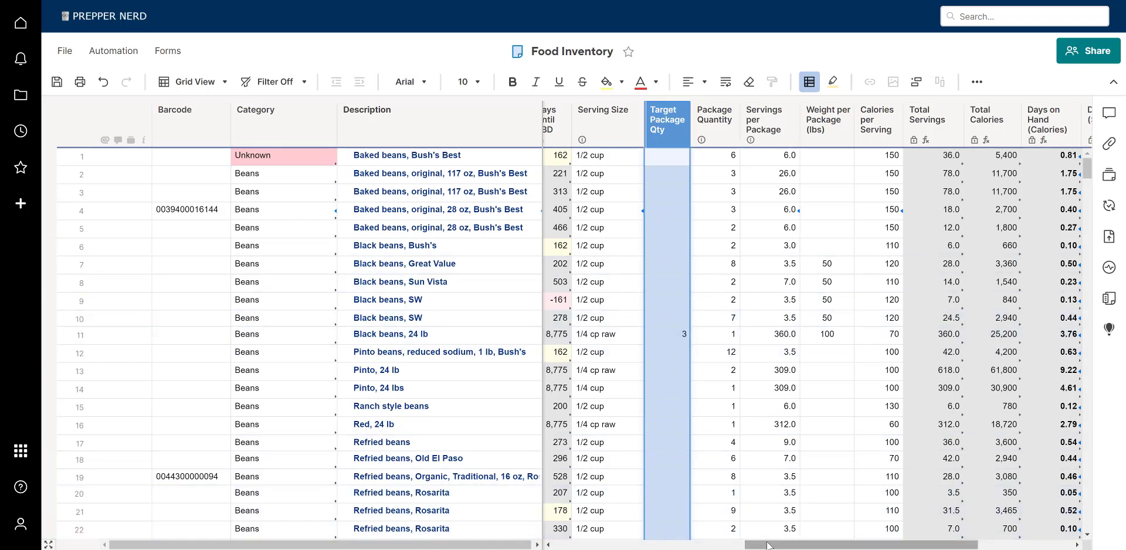
pyautogui.moveTo(768, 545); pyautogui.dragTo(802, 547)
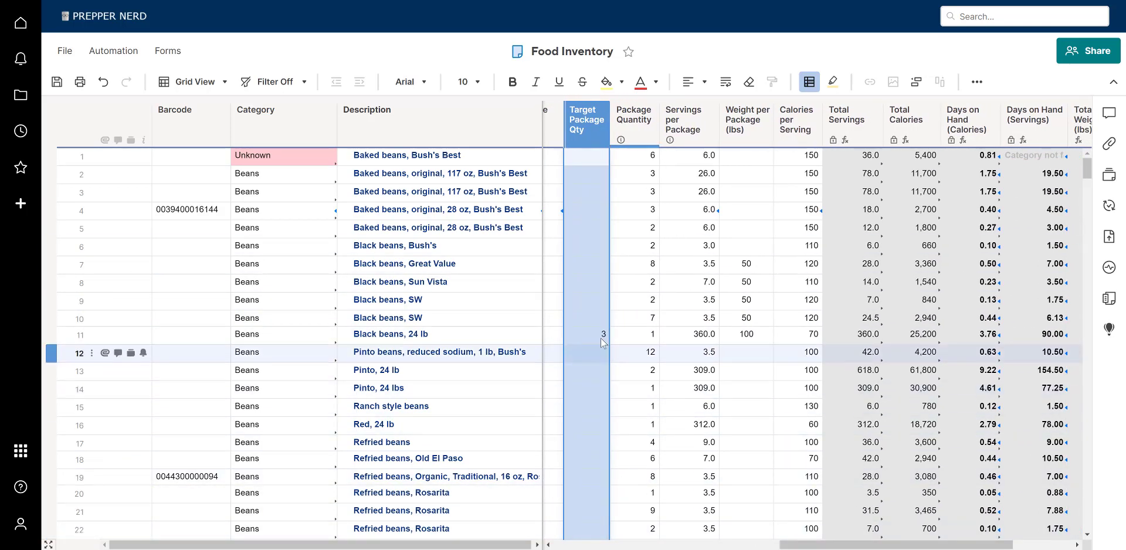
pyautogui.click(587, 335)
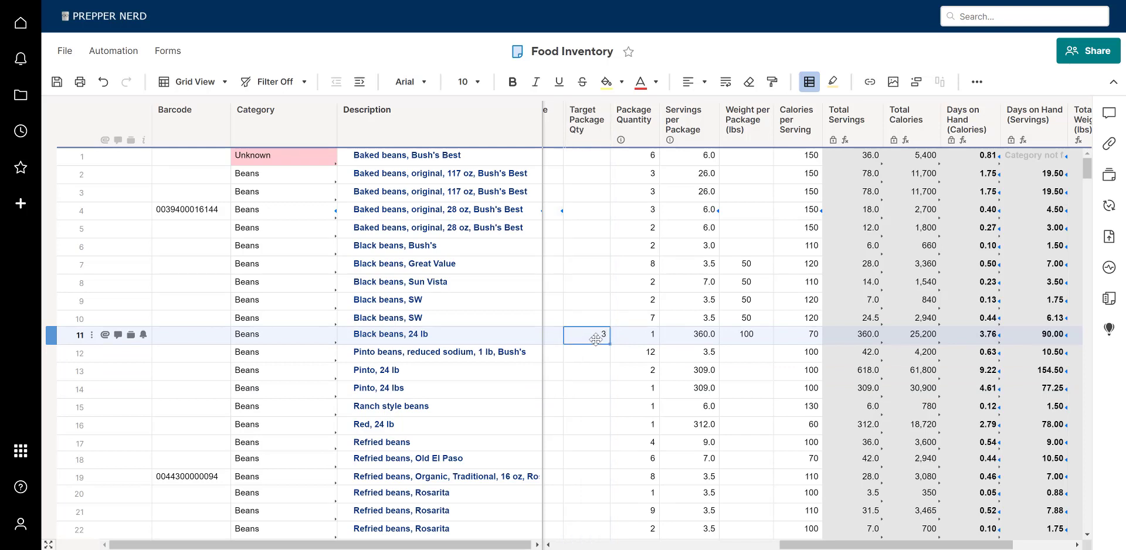
pyautogui.click(493, 335)
pyautogui.click(563, 339)
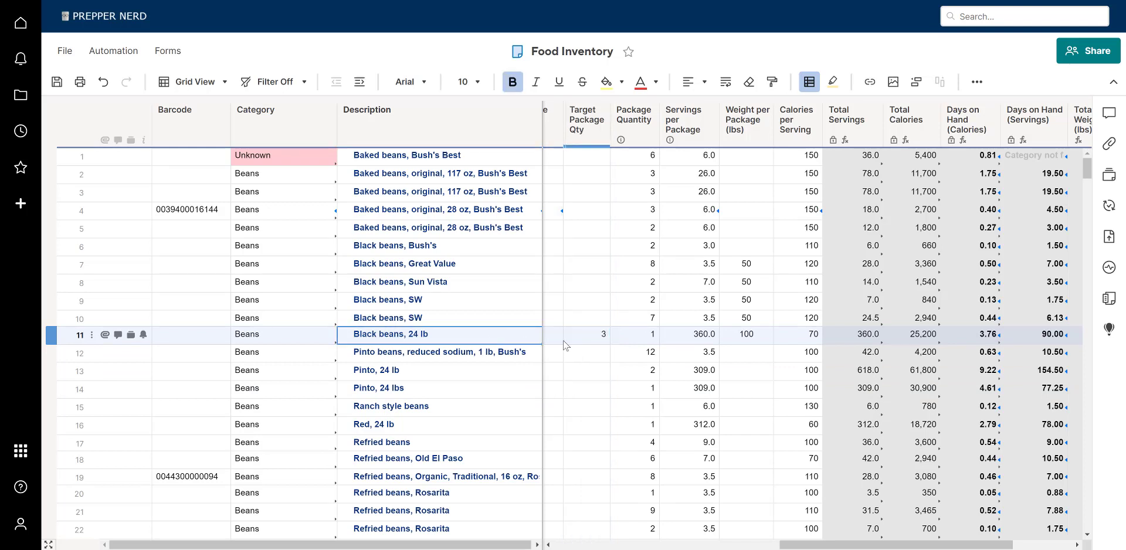
pyautogui.click(640, 339)
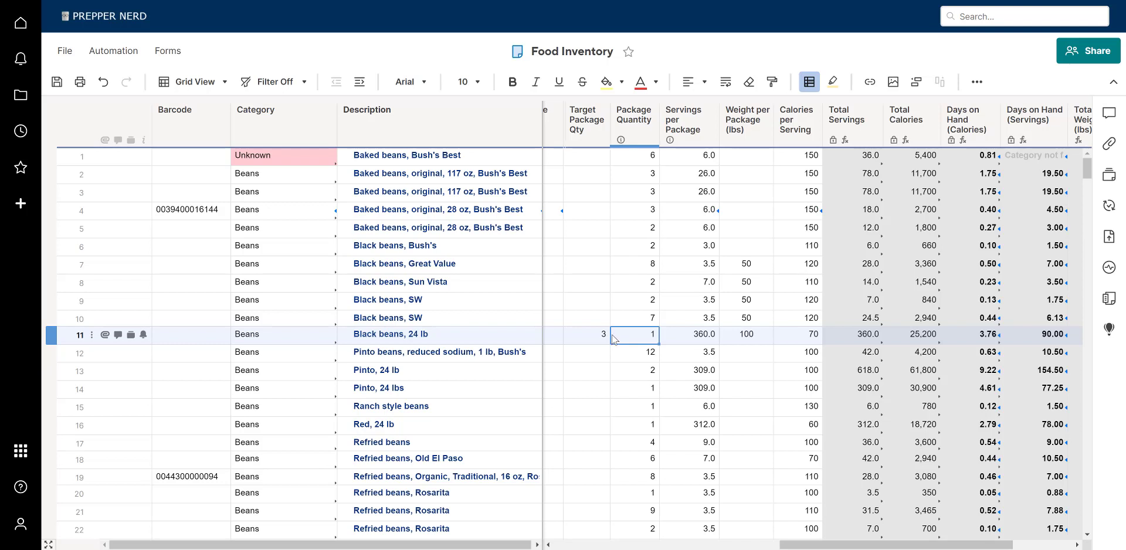
pyautogui.moveTo(589, 329); pyautogui.dragTo(629, 331)
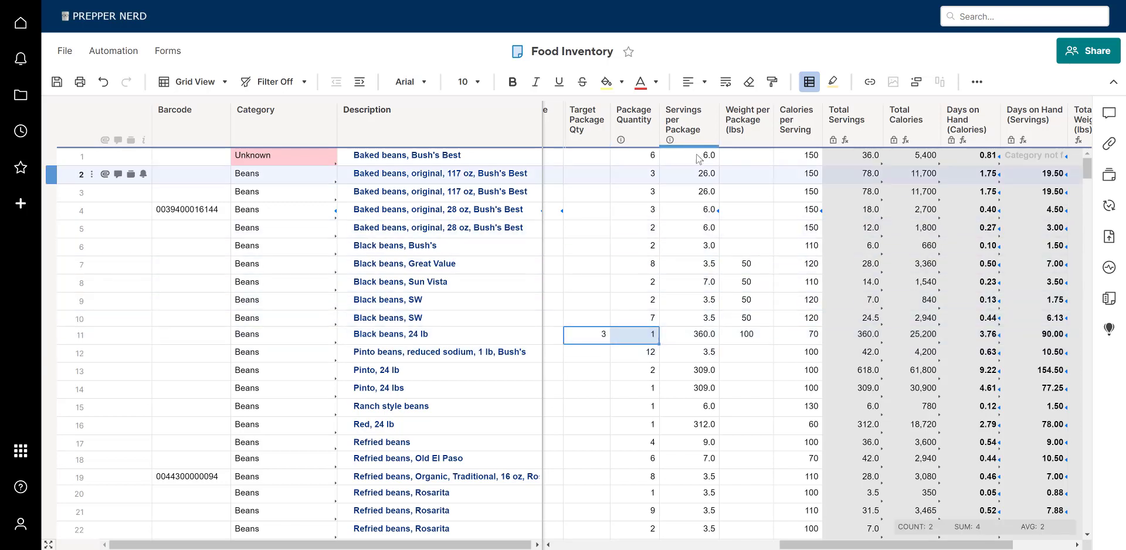
# - Highlight the Servings per Package and Package Quantity columns, and leave only Package Quantity selected
pyautogui.click(683, 117)
pyautogui.keyDown('shift'); pyautogui.click(625, 115); pyautogui.keyUp('shift')
pyautogui.click(626, 115)
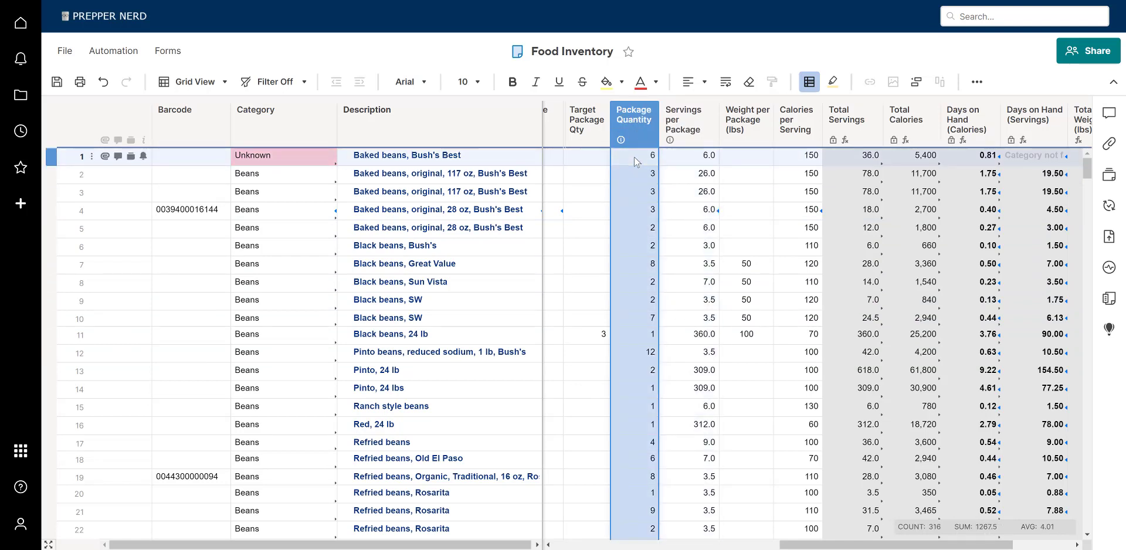
# - Compare Package Quantity and Servings per Package for the first two Baked beans rows, and inspect row 2's Total Servings cell
pyautogui.click(635, 156)
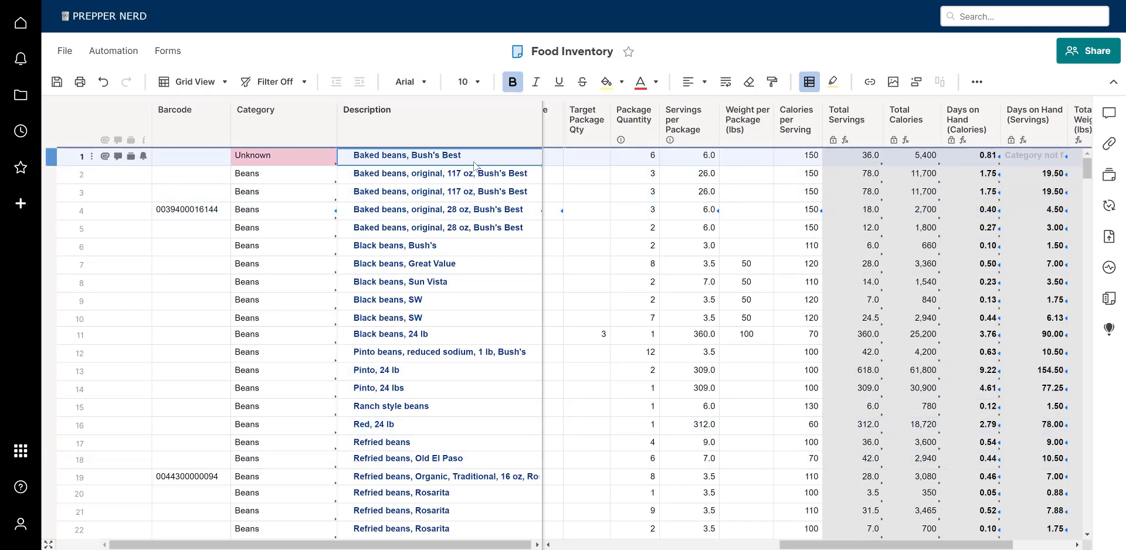
pyautogui.click(535, 157)
pyautogui.click(521, 176)
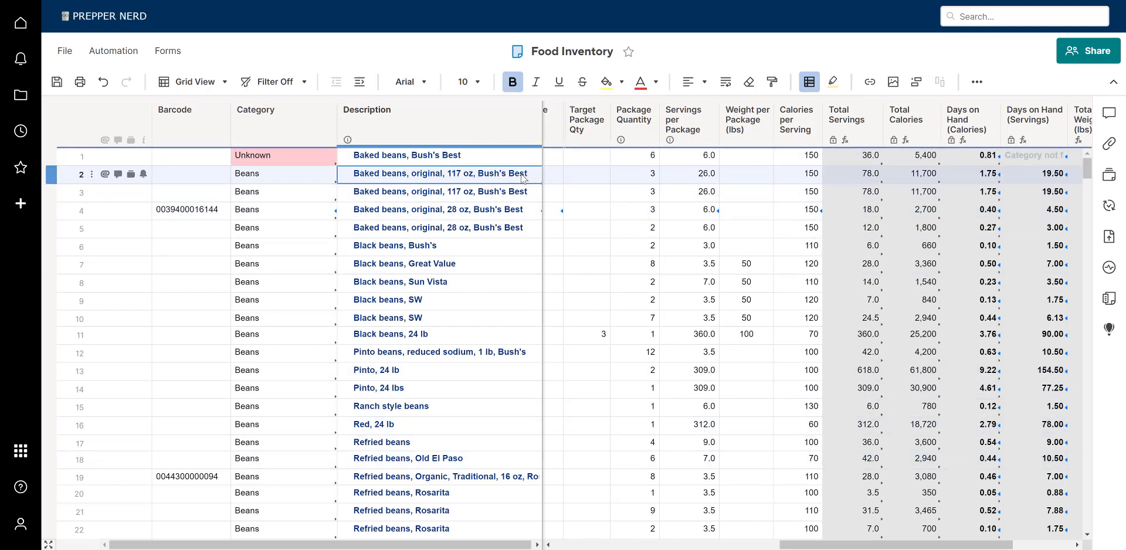
pyautogui.click(685, 173)
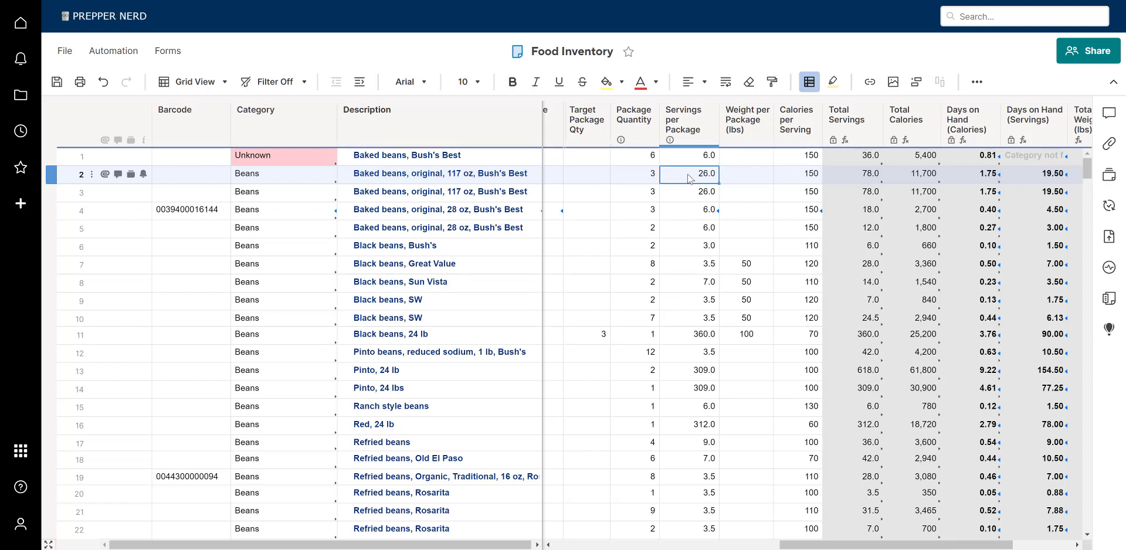
pyautogui.click(634, 174)
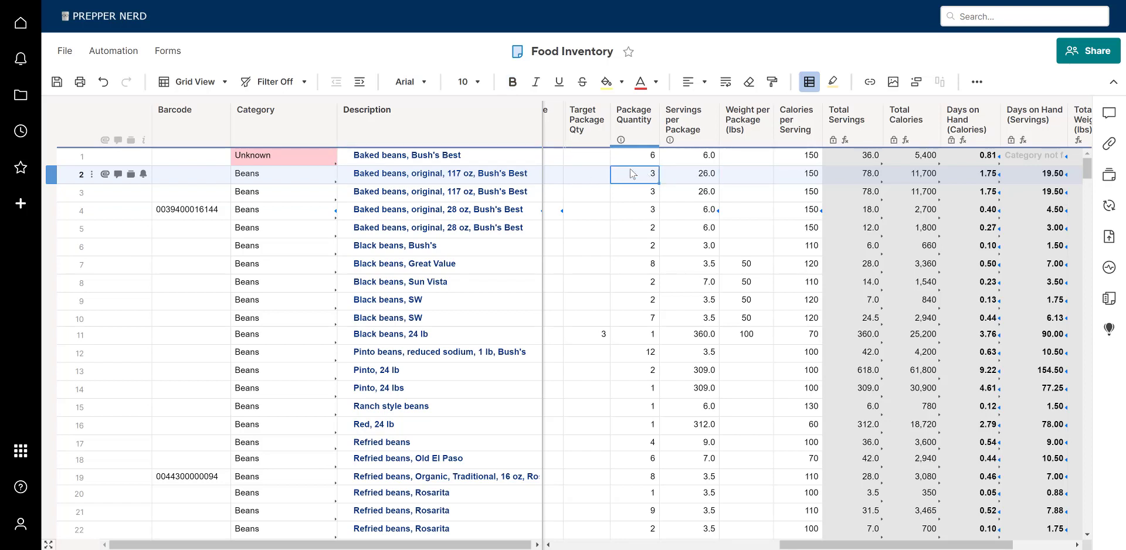
pyautogui.click(675, 173)
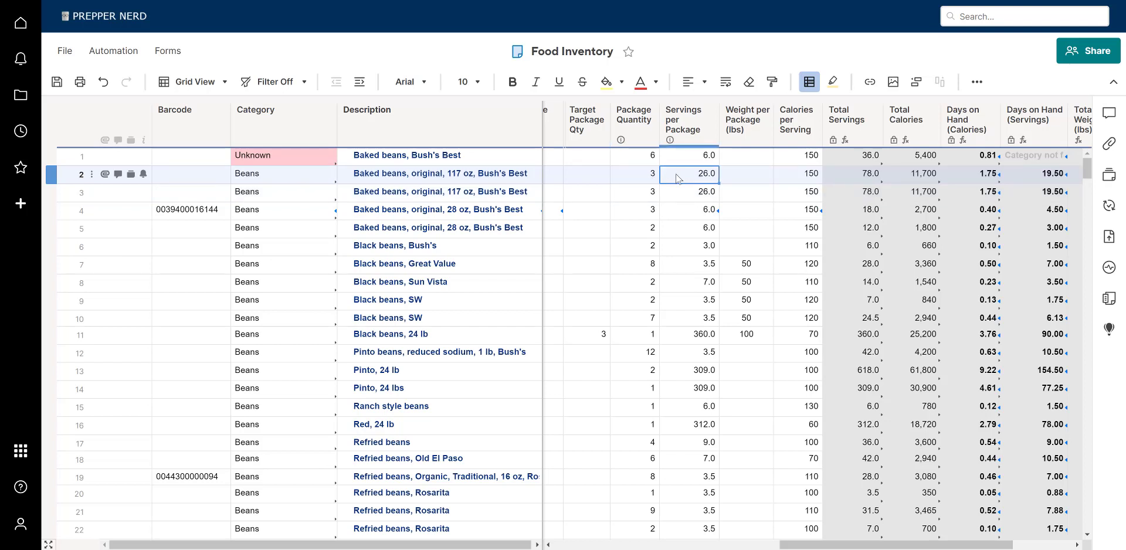
pyautogui.click(630, 174)
pyautogui.click(696, 176)
pyautogui.click(648, 176)
pyautogui.click(698, 172)
pyautogui.click(865, 176)
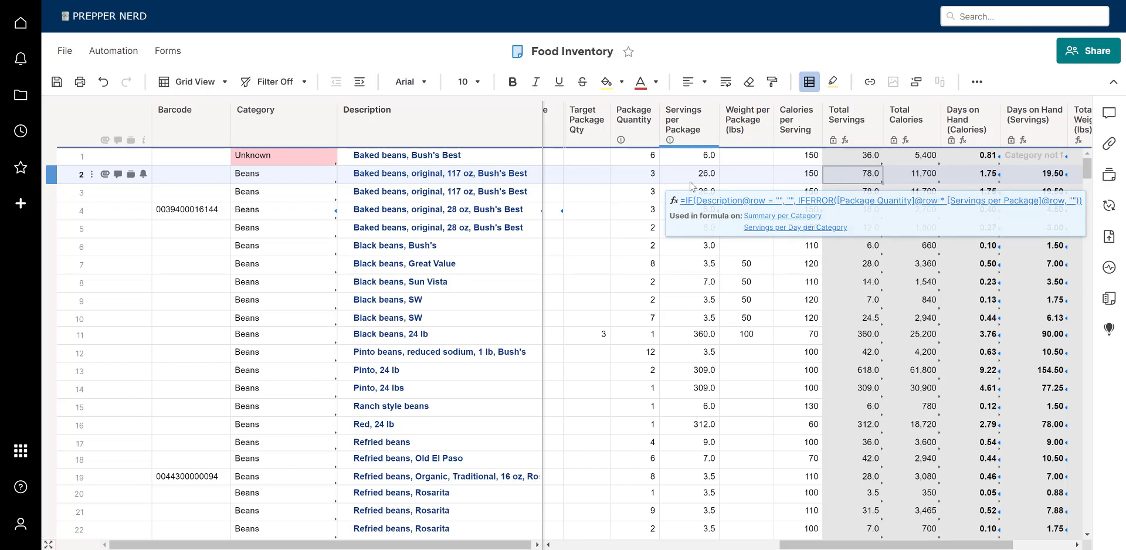
# - Highlight the Weight per Package (lbs) column and review its entries down through the Condiments / Dressings rows
pyautogui.click(746, 155)
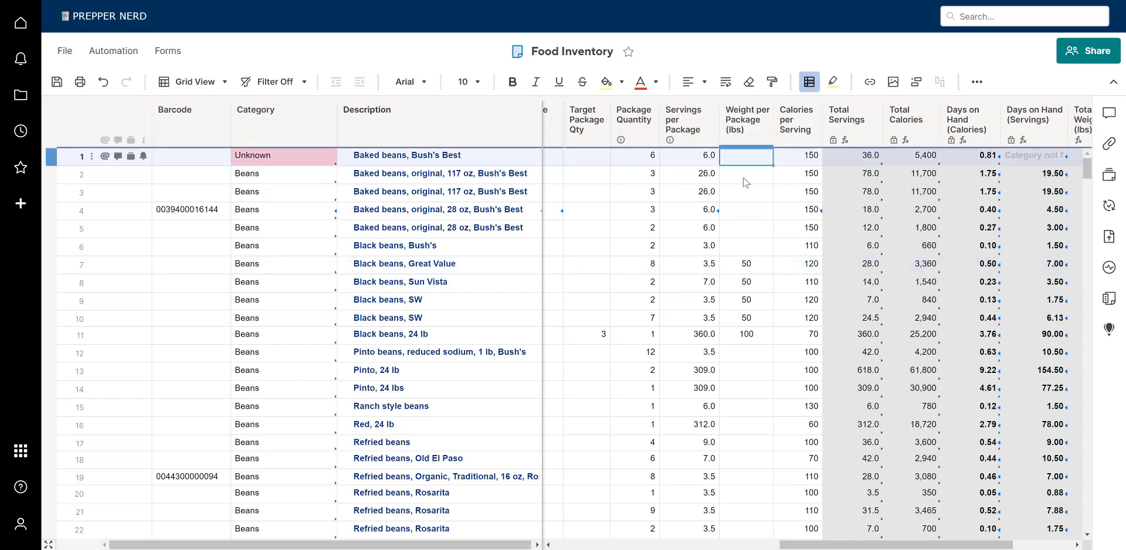
pyautogui.click(747, 265)
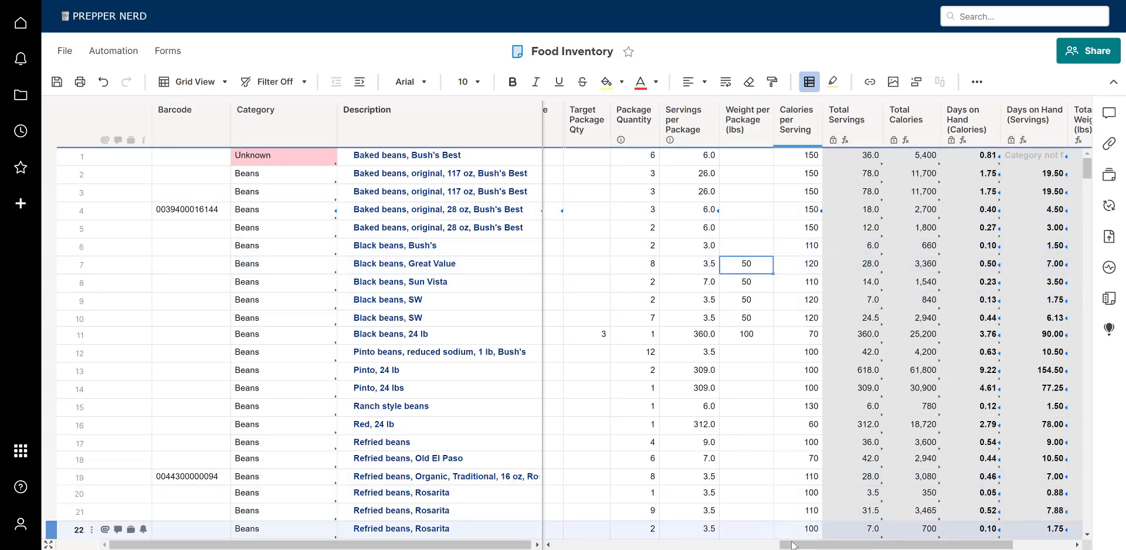
pyautogui.moveTo(792, 546); pyautogui.dragTo(834, 545)
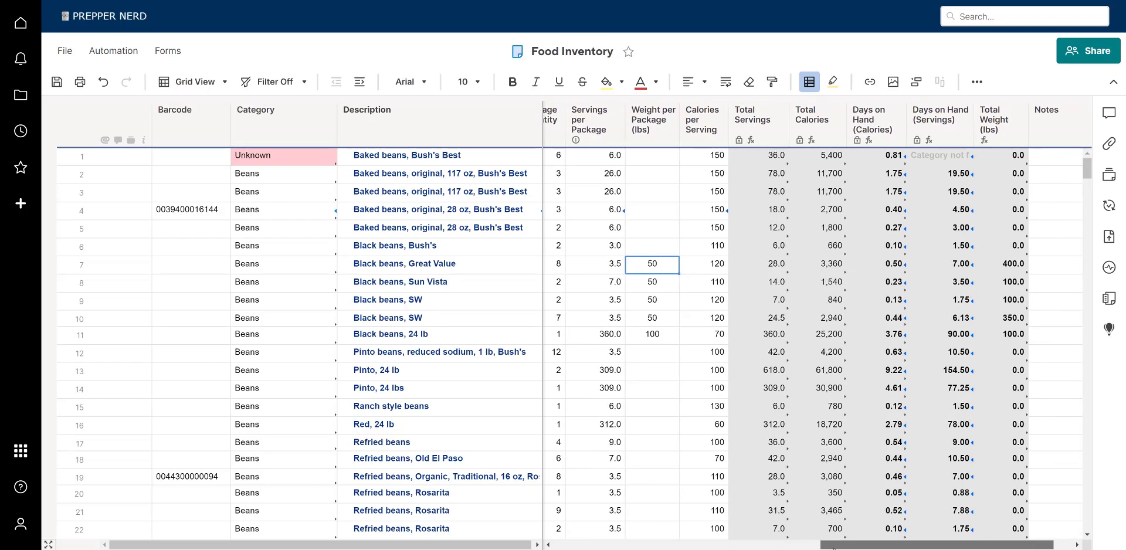
pyautogui.click(651, 123)
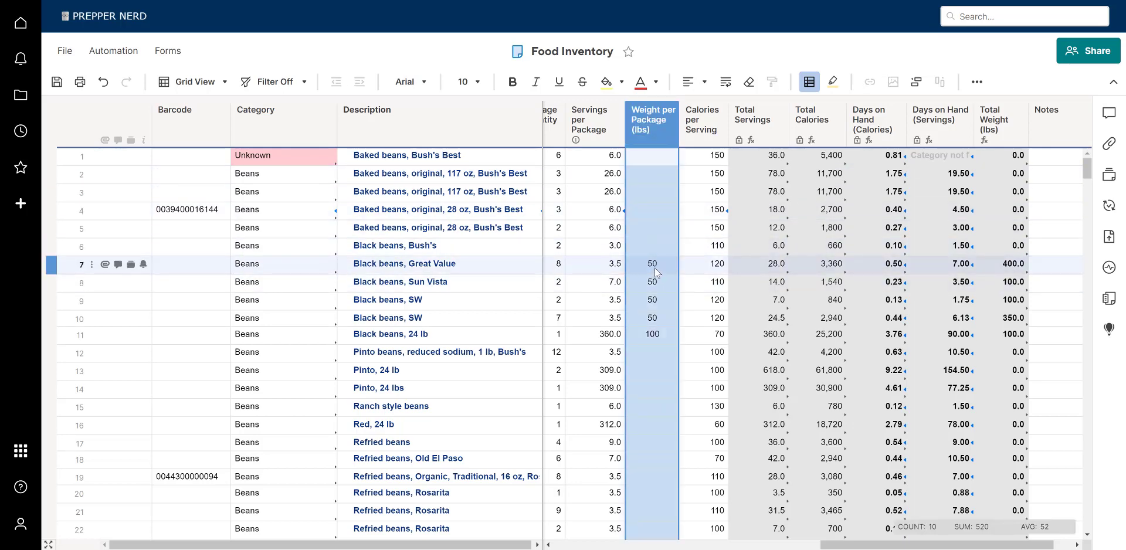
pyautogui.scroll(-10, 659, 362)
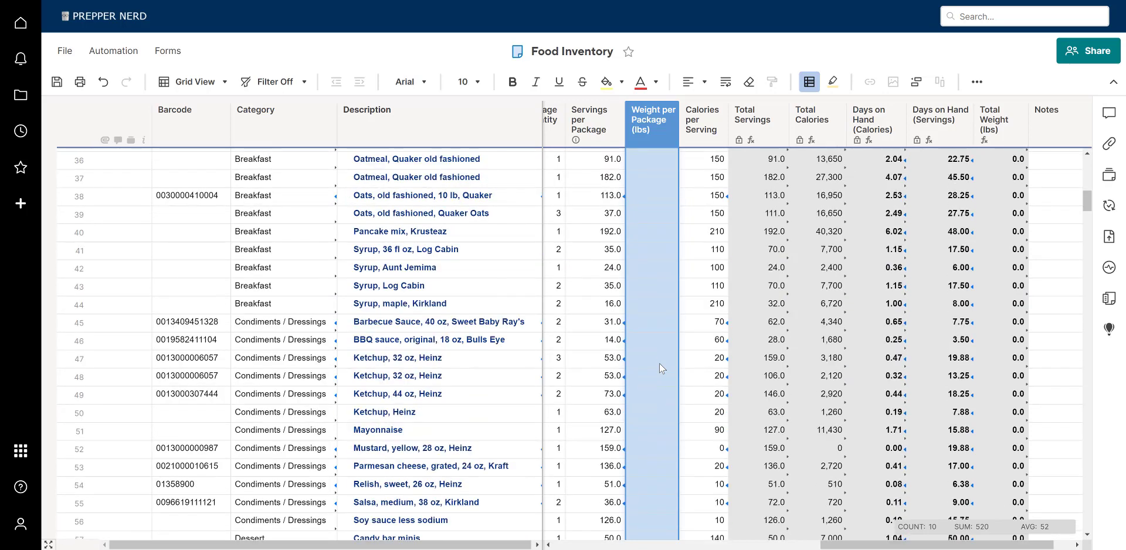
pyautogui.scroll(10, 659, 363)
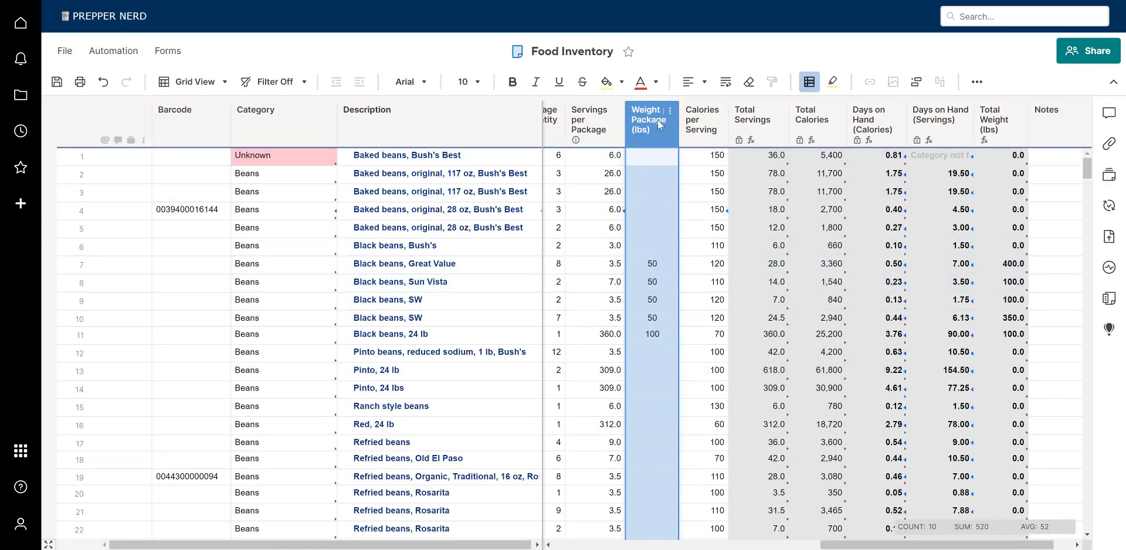
# - Check the individual Weight per Package entries for the Black beans items in rows 7 to 11
pyautogui.click(648, 267)
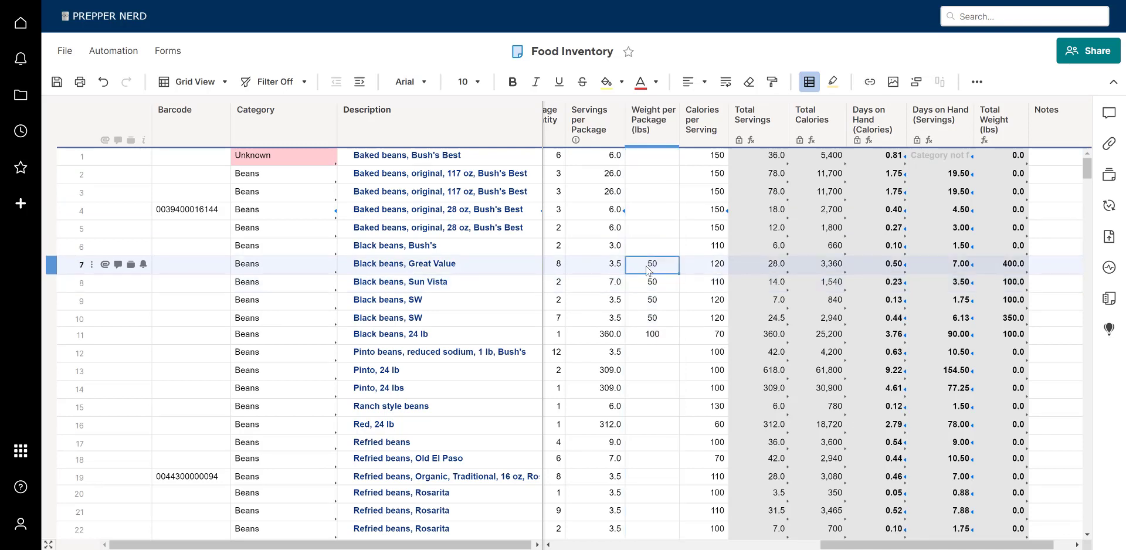
pyautogui.click(514, 264)
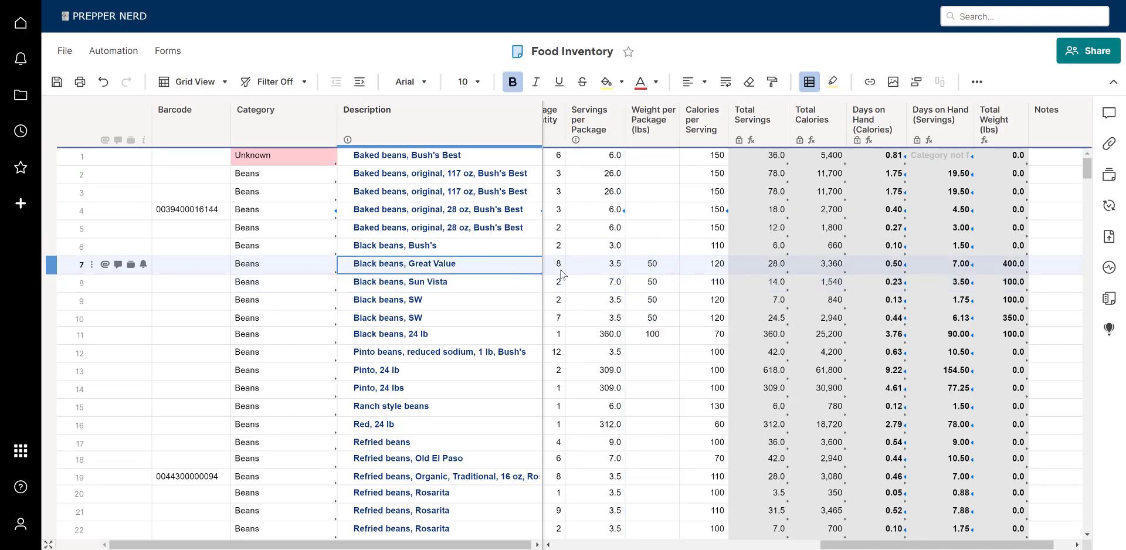
pyautogui.click(651, 265)
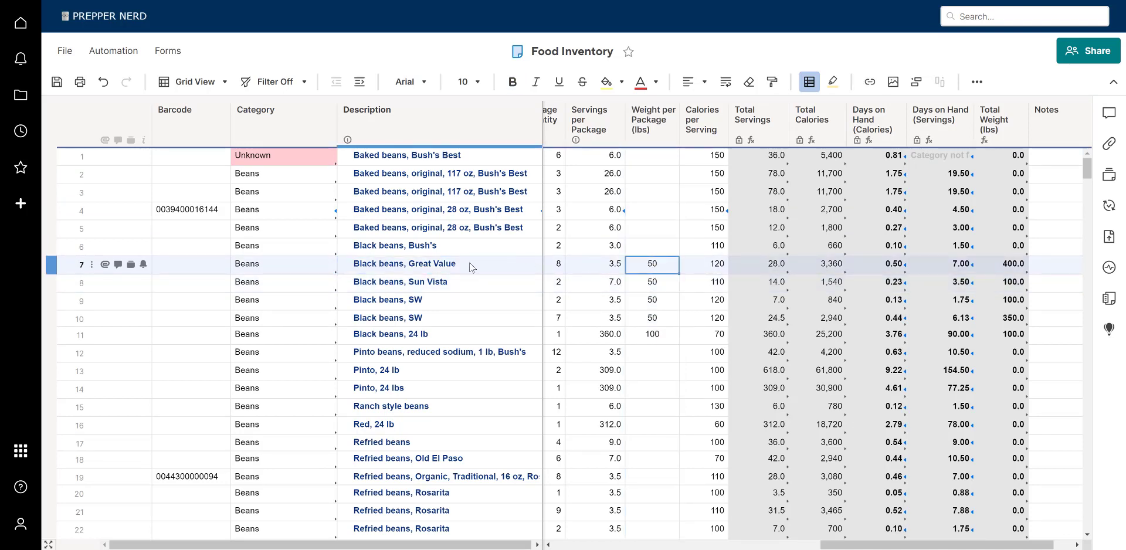
pyautogui.moveTo(645, 271); pyautogui.dragTo(658, 318)
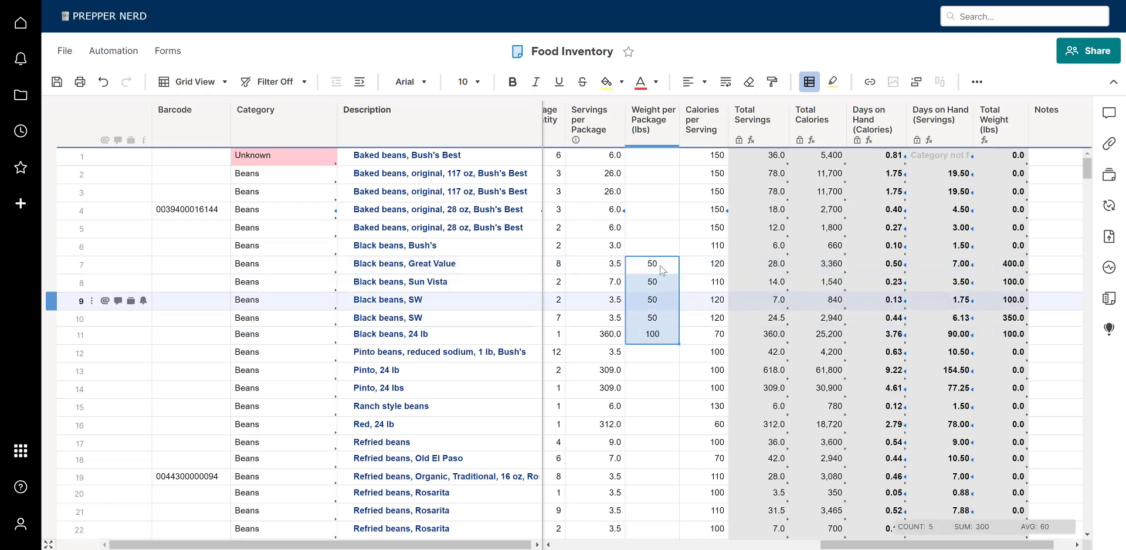
pyautogui.click(655, 265)
pyautogui.click(658, 282)
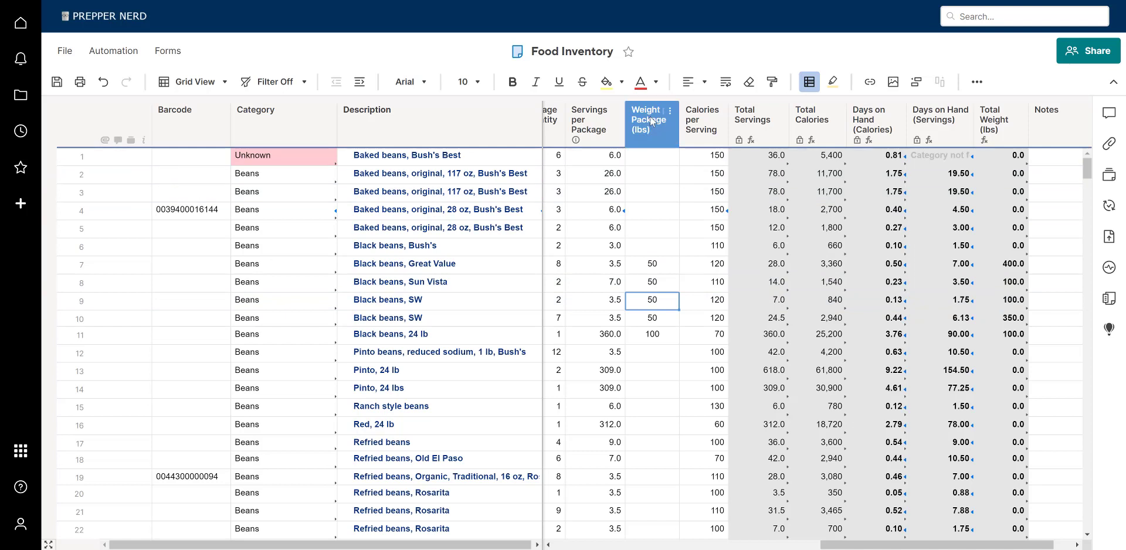
pyautogui.click(655, 300)
pyautogui.click(655, 318)
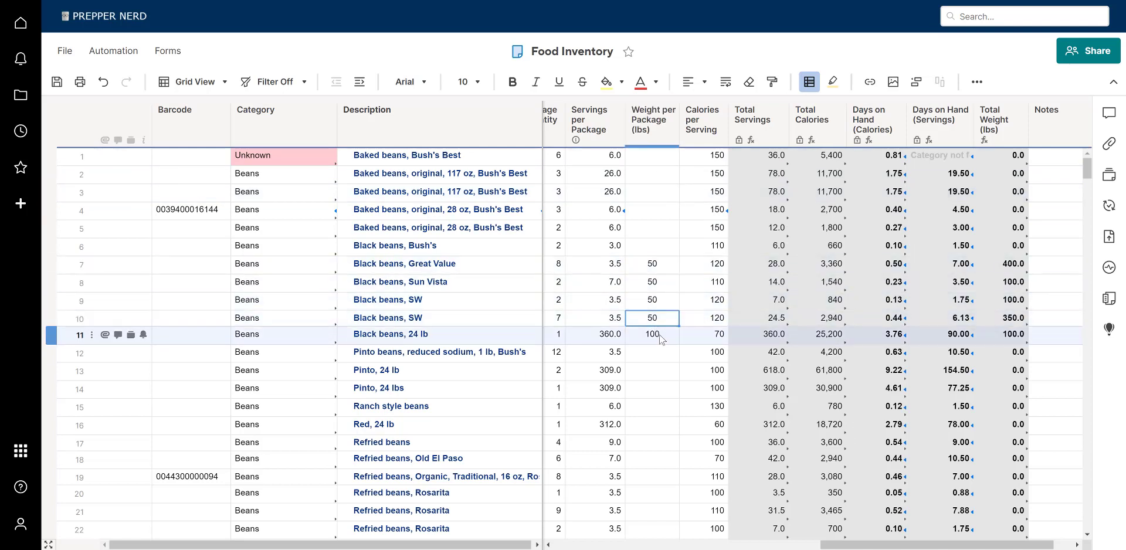
pyautogui.click(655, 335)
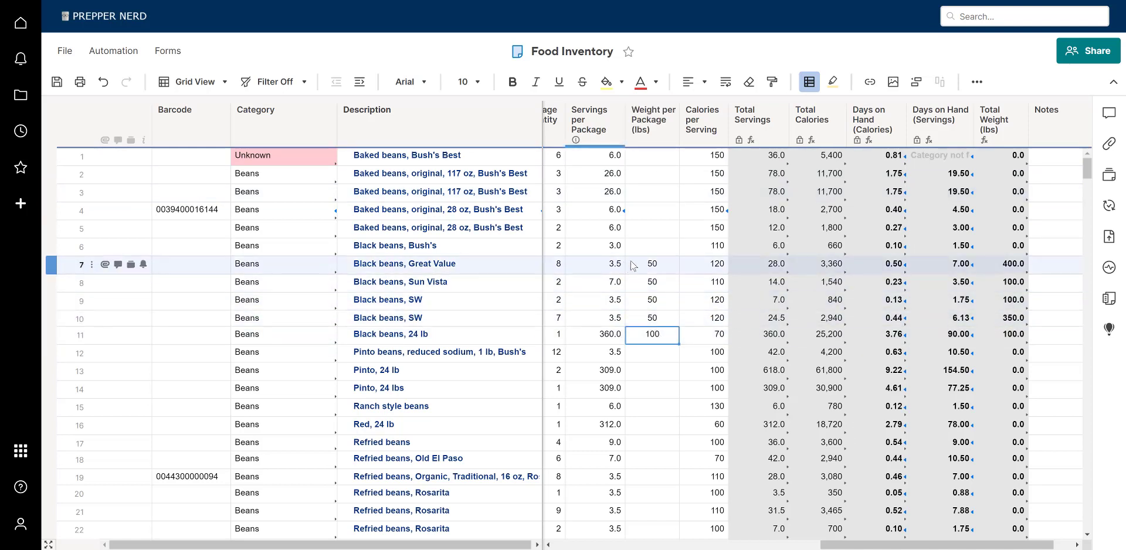
# - Highlight the Category cells and the Weight per Package cells of rows 7 to 11, leaving the weights selected
pyautogui.moveTo(631, 261); pyautogui.dragTo(647, 339)
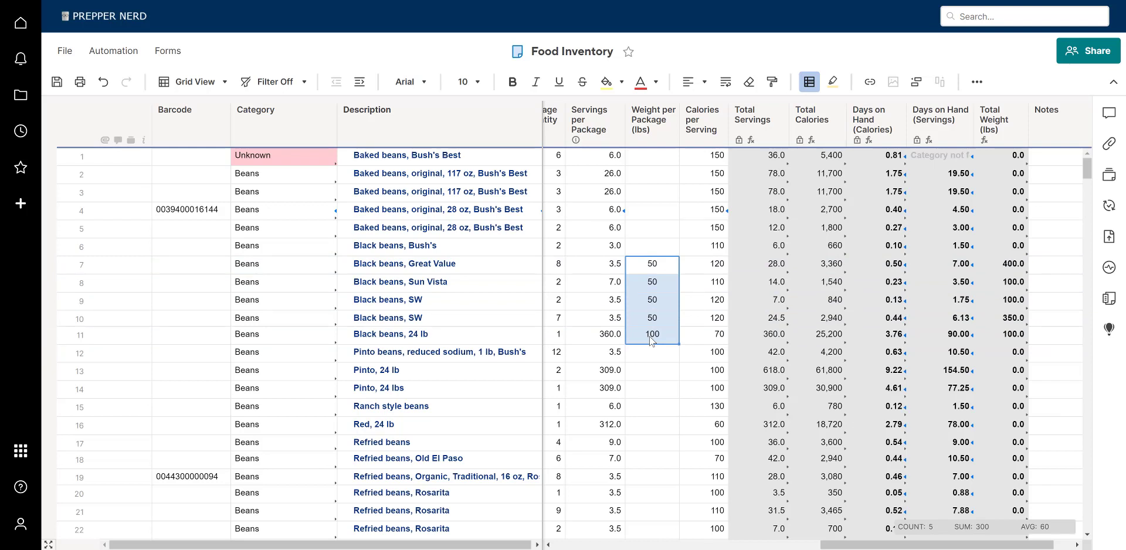
pyautogui.click(281, 265)
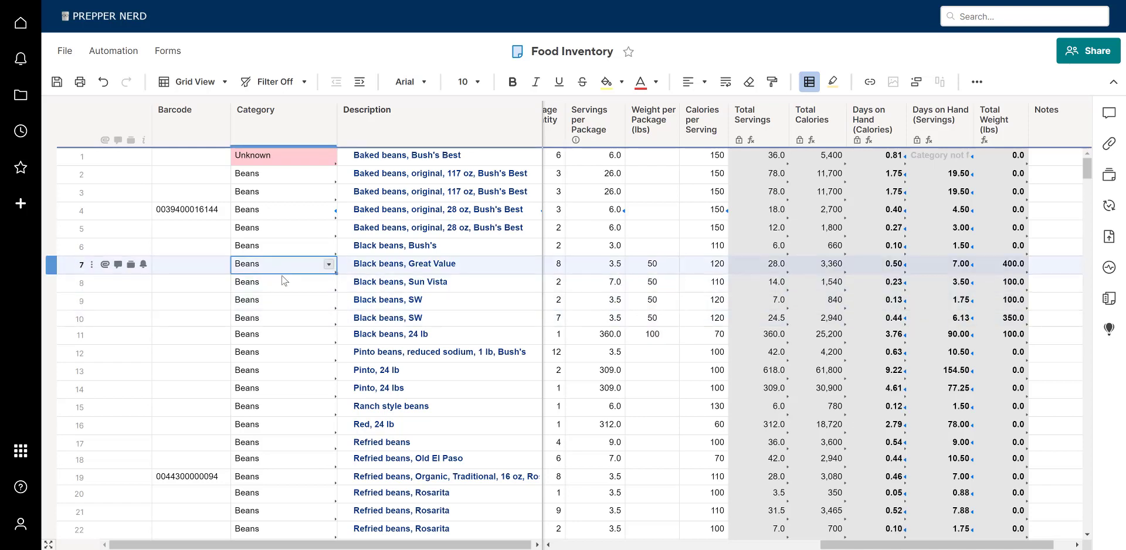
pyautogui.moveTo(281, 274); pyautogui.dragTo(284, 335)
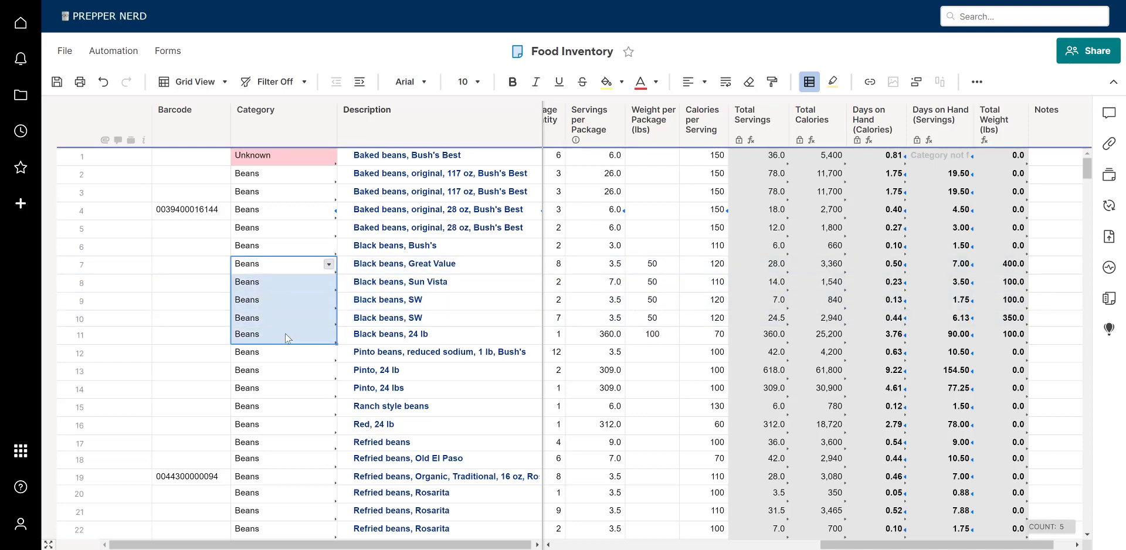
pyautogui.moveTo(645, 264); pyautogui.dragTo(647, 337)
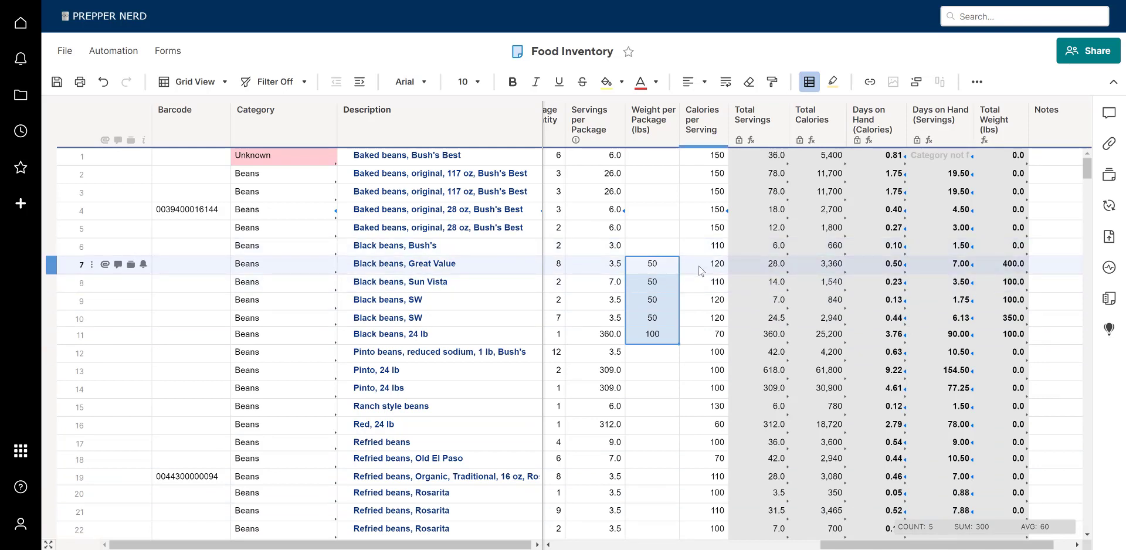
# - Highlight the Calories per Serving column and compare the first row's calories with its Servings per Package and Package Quantity
pyautogui.click(700, 127)
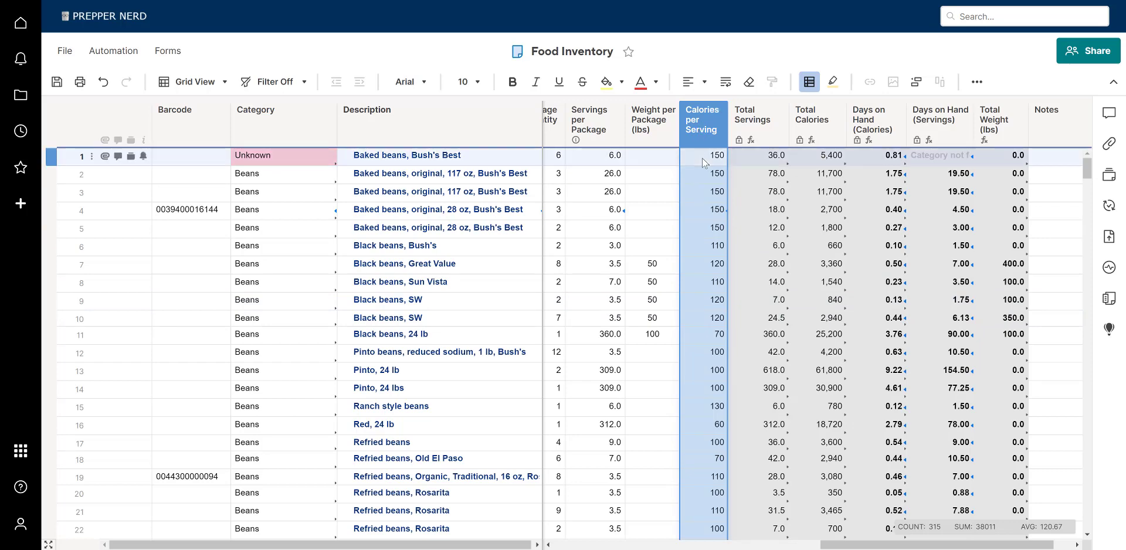
pyautogui.click(702, 173)
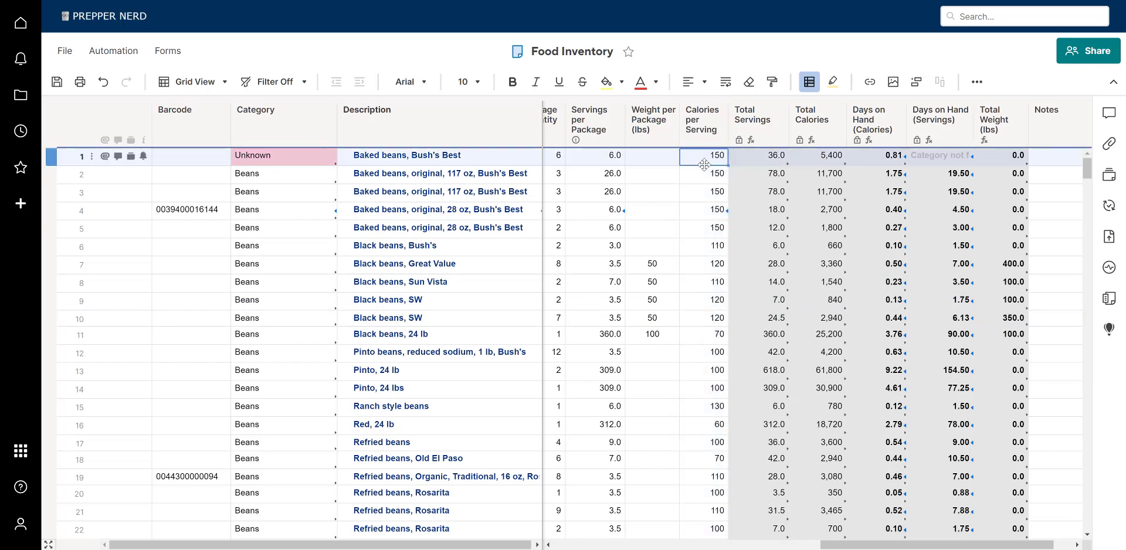
pyautogui.click(702, 209)
pyautogui.click(602, 155)
pyautogui.click(698, 157)
pyautogui.click(559, 157)
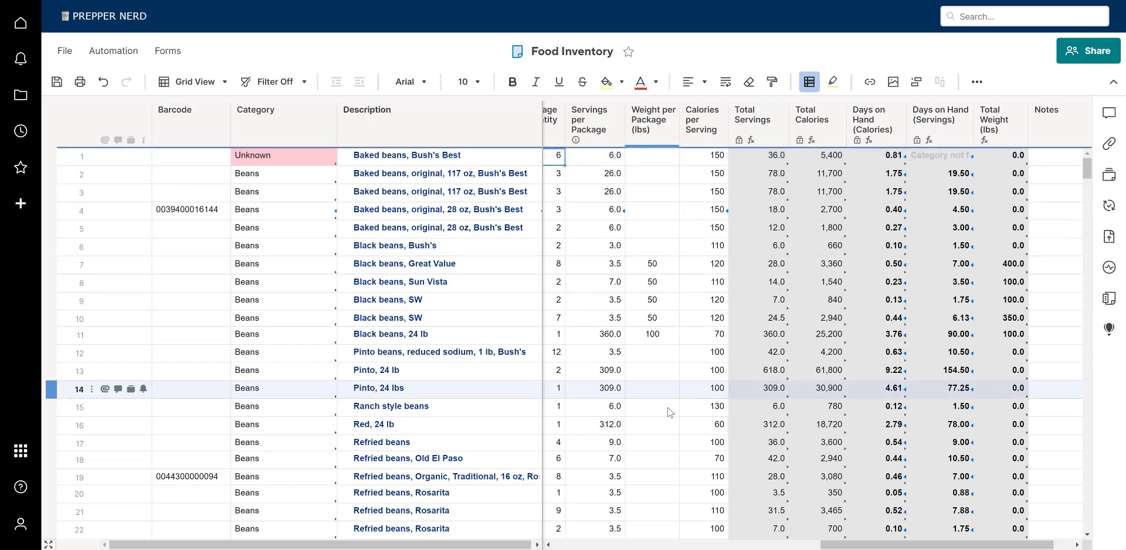
# - Trace the first row from Servings per Package and Calories per Serving to its Total Servings and Total Calories
pyautogui.moveTo(829, 546); pyautogui.dragTo(795, 546)
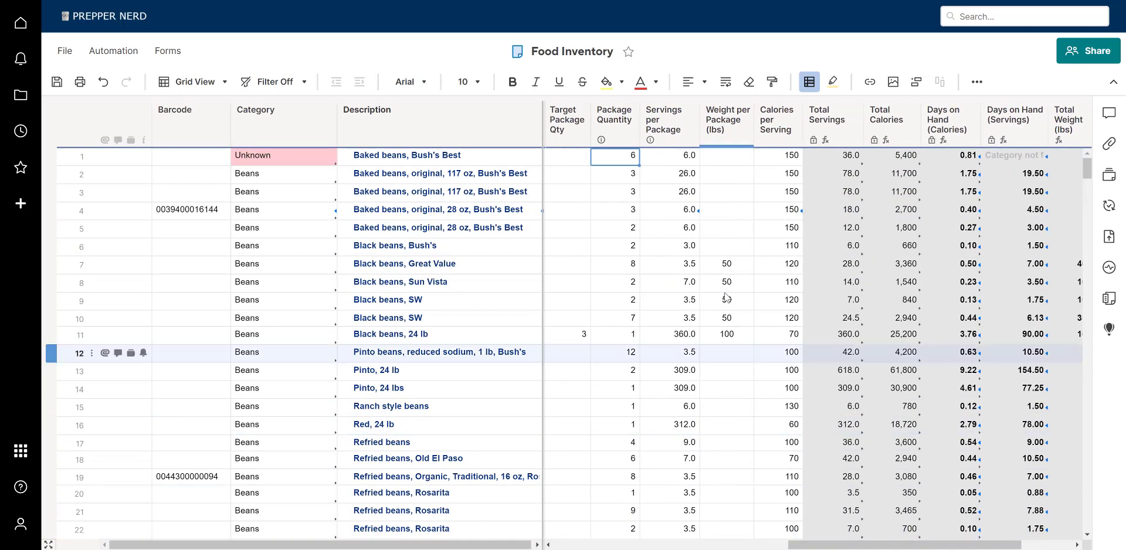
pyautogui.click(680, 154)
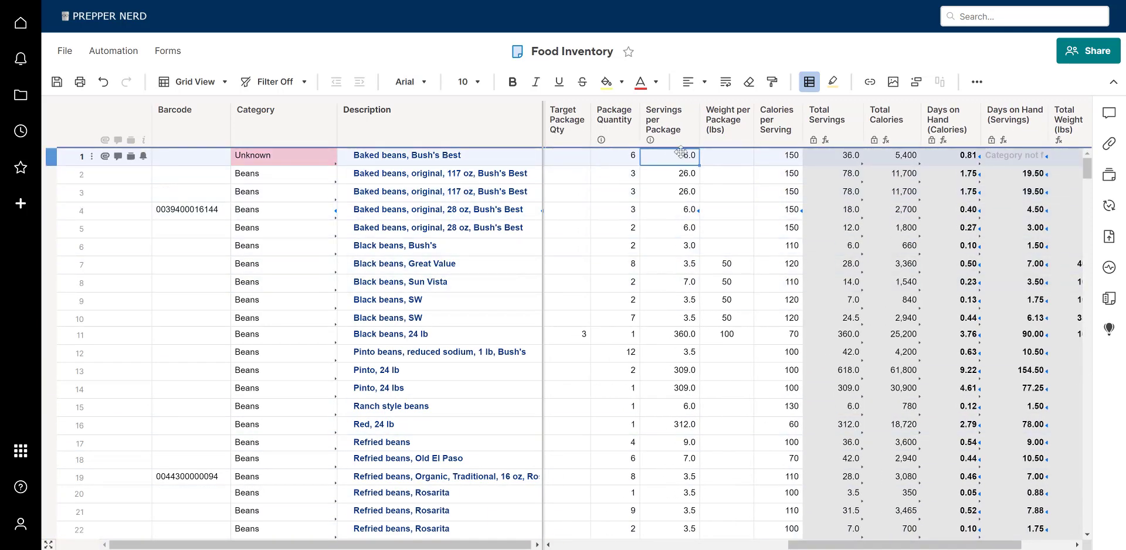
pyautogui.click(784, 157)
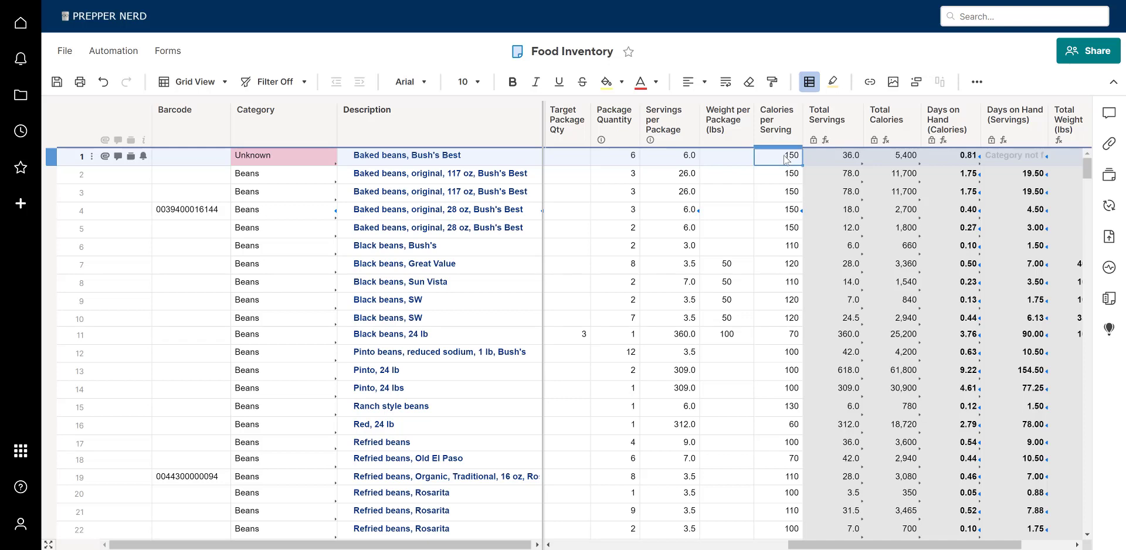
pyautogui.click(831, 156)
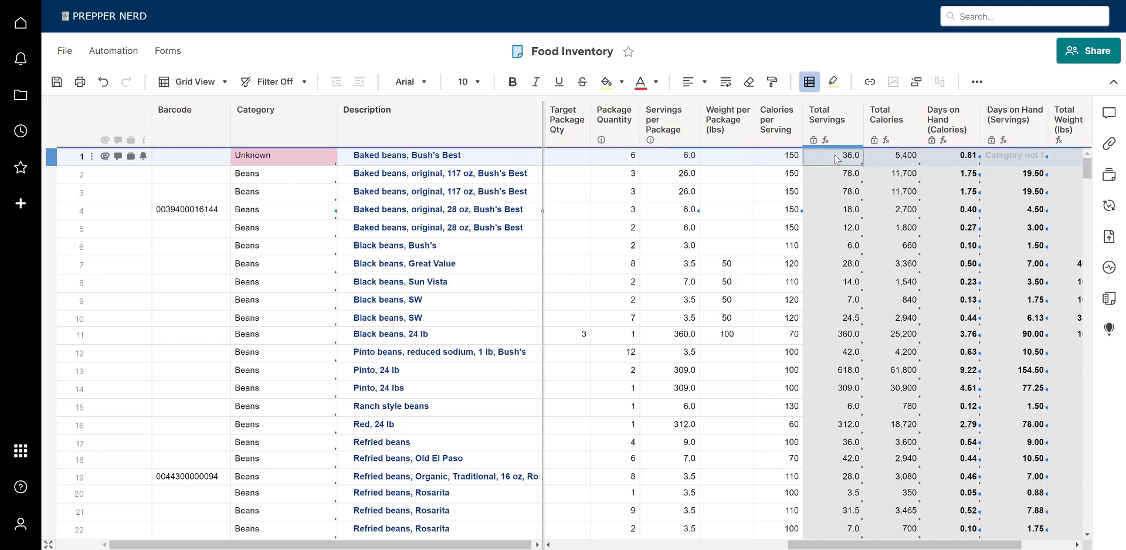
pyautogui.click(897, 158)
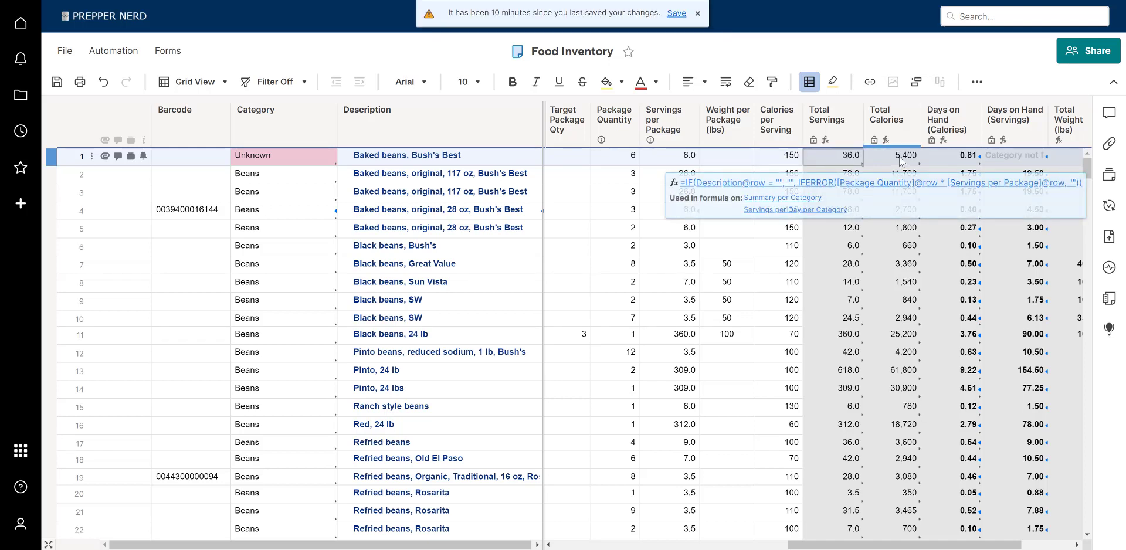
# - Inspect the first row's Days on Hand (Calories) formula and compare it with the Total Calories formula
pyautogui.hscroll(2, 869, 522)
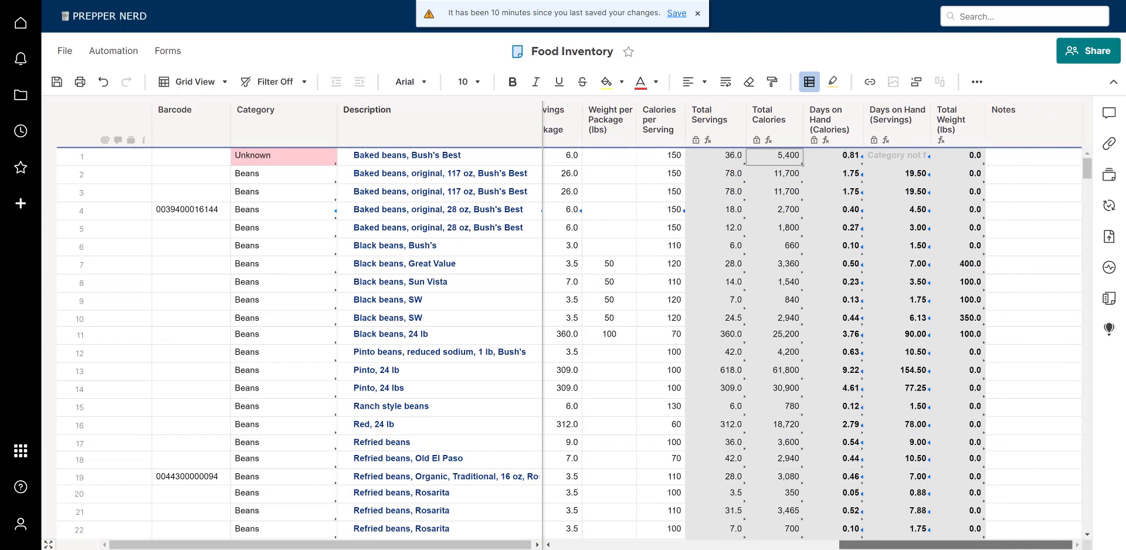
pyautogui.click(832, 154)
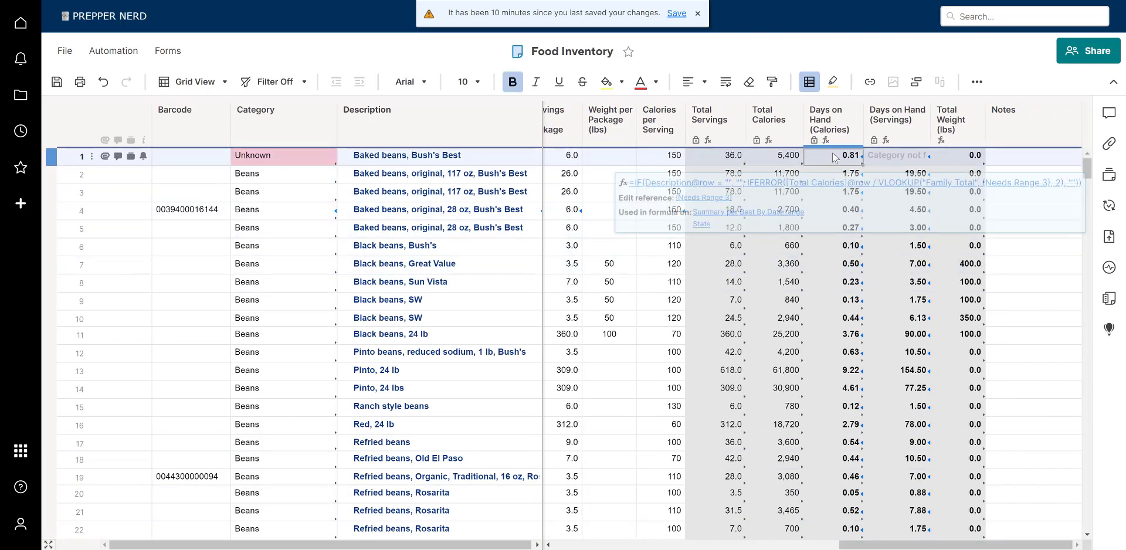
pyautogui.click(780, 165)
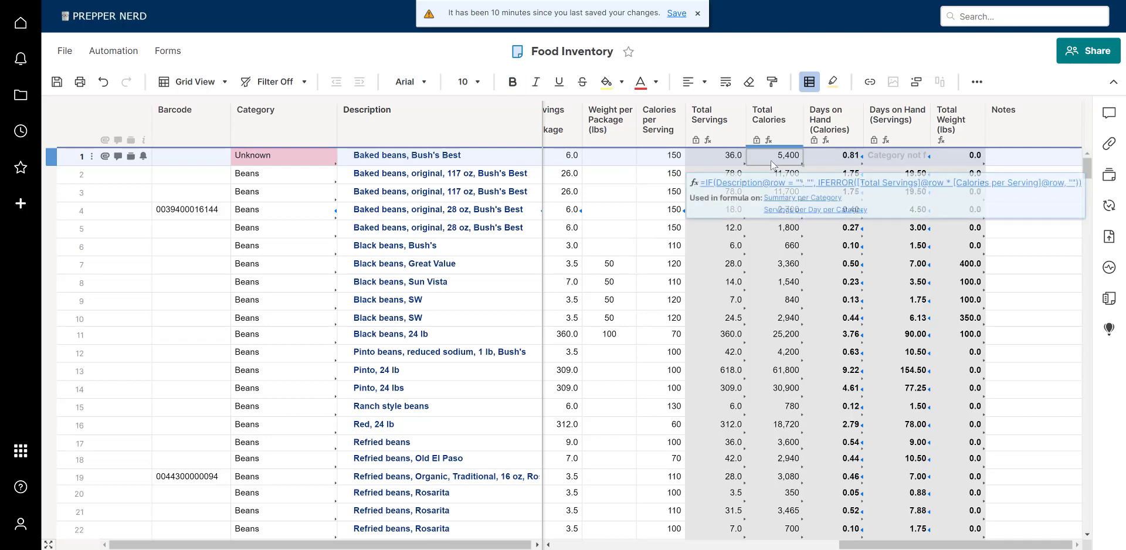
pyautogui.click(834, 162)
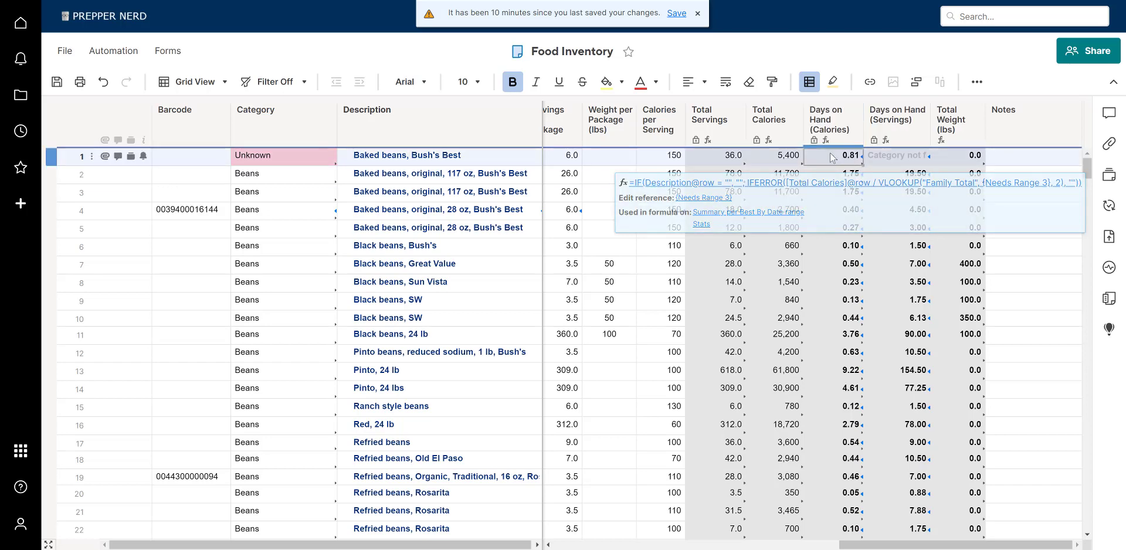
# - Highlight the first row and compare its quantity and calorie columns with its totals and Days on Hand (Calories) formula
pyautogui.click(51, 155)
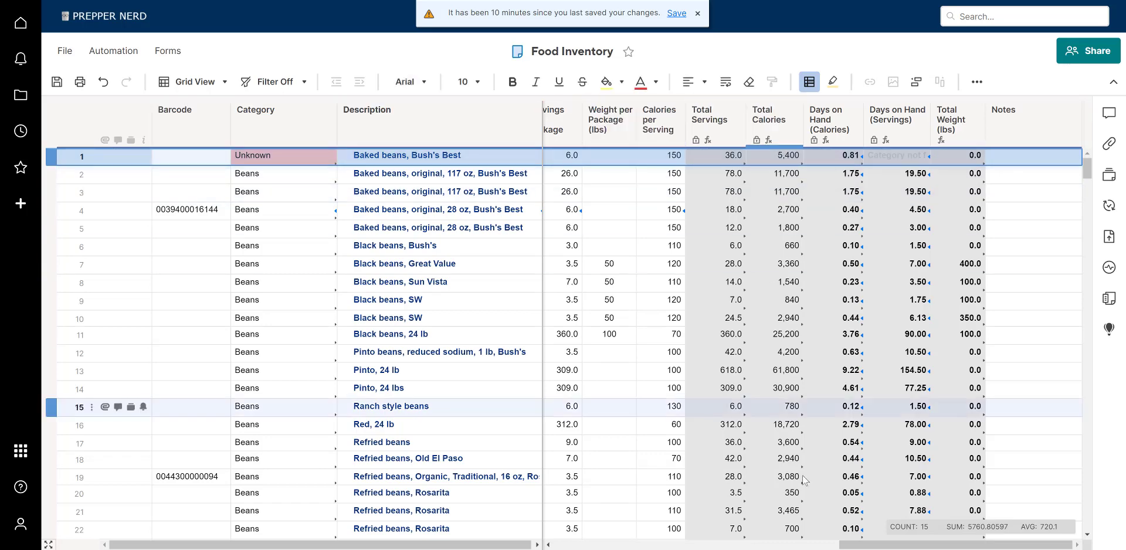
pyautogui.moveTo(861, 545); pyautogui.dragTo(789, 546)
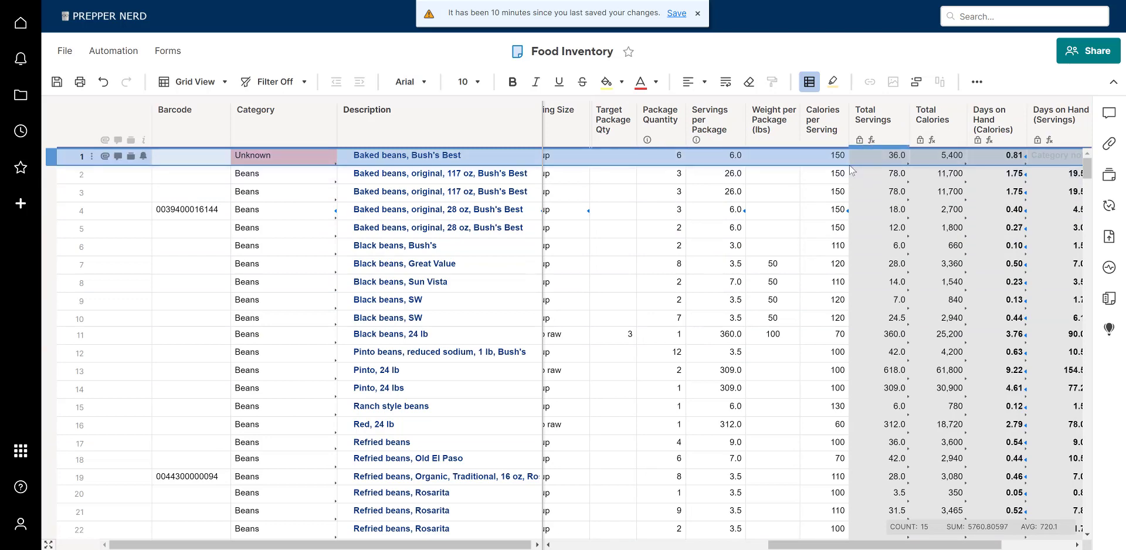
pyautogui.hscroll(3, 849, 504)
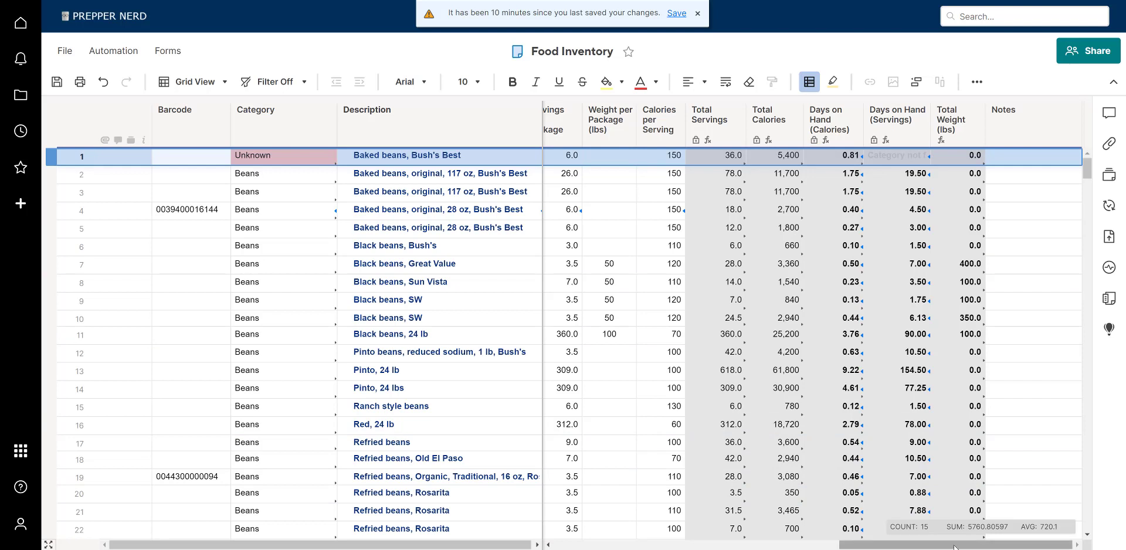
pyautogui.click(833, 153)
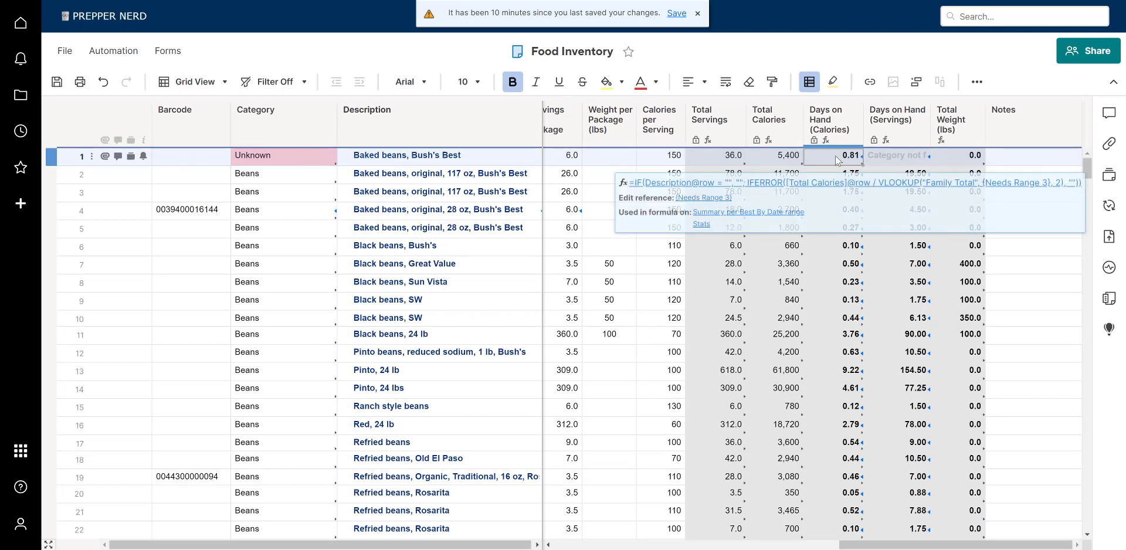
# - Set the first row's Category to Beans, and inspect the Days on Hand (Servings) formula that depends on it
pyautogui.click(894, 158)
pyautogui.click(325, 156)
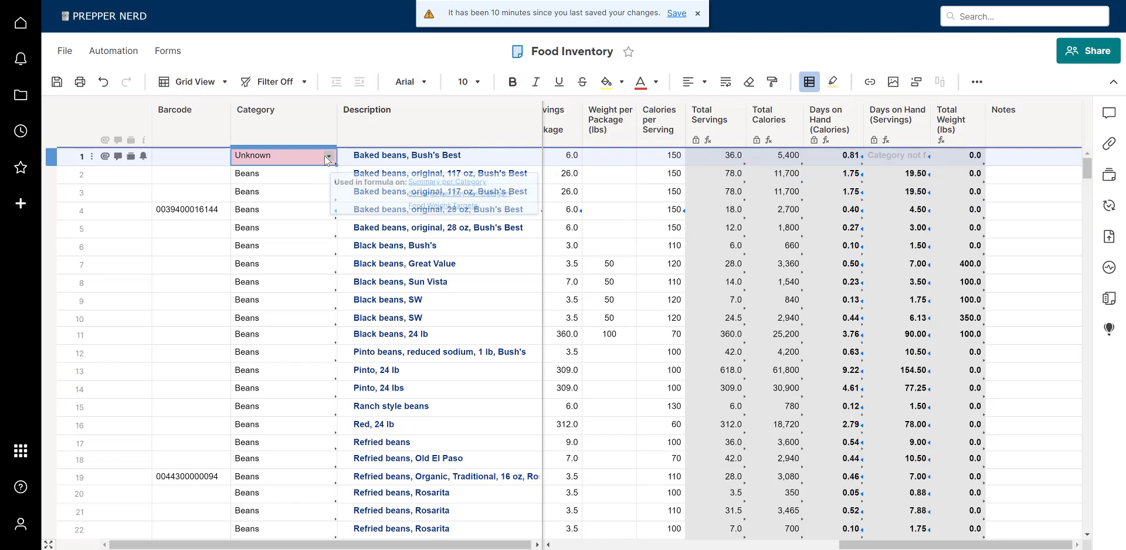
pyautogui.write('br')
pyautogui.press('BackSpace')
pyautogui.write('ea')
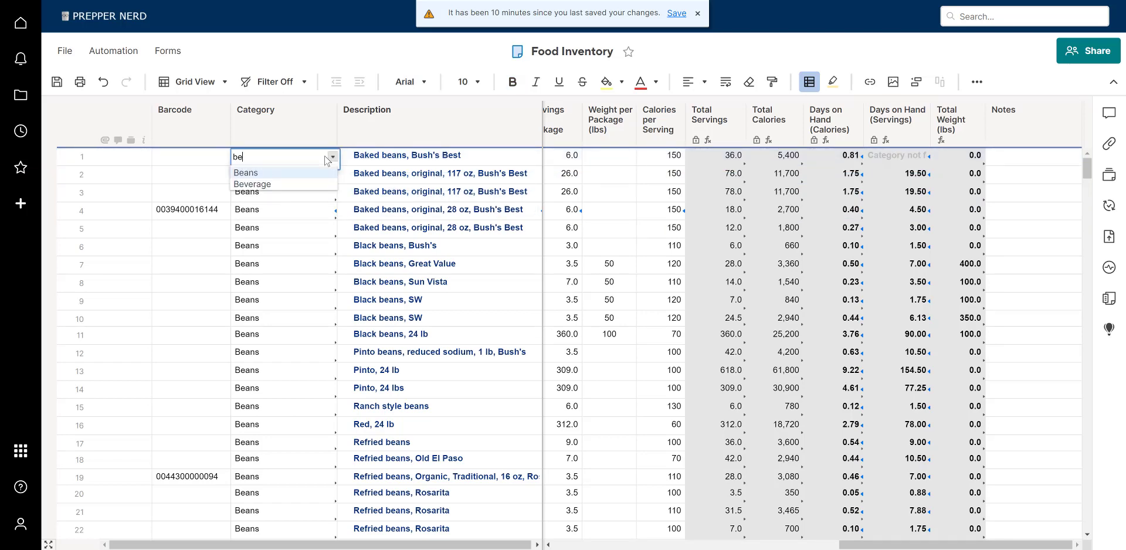
pyautogui.press('Tab')
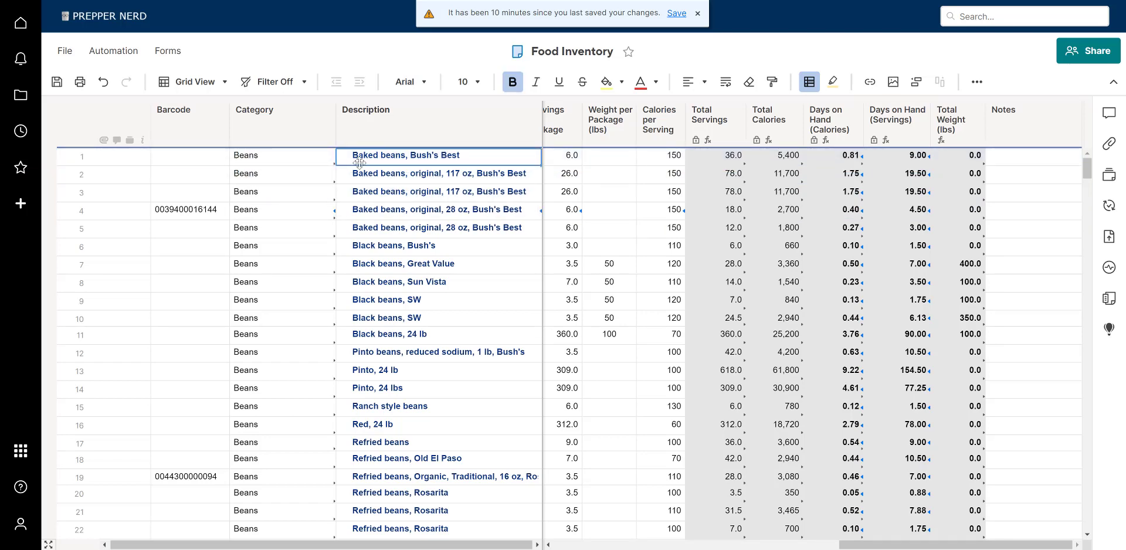
pyautogui.click(896, 155)
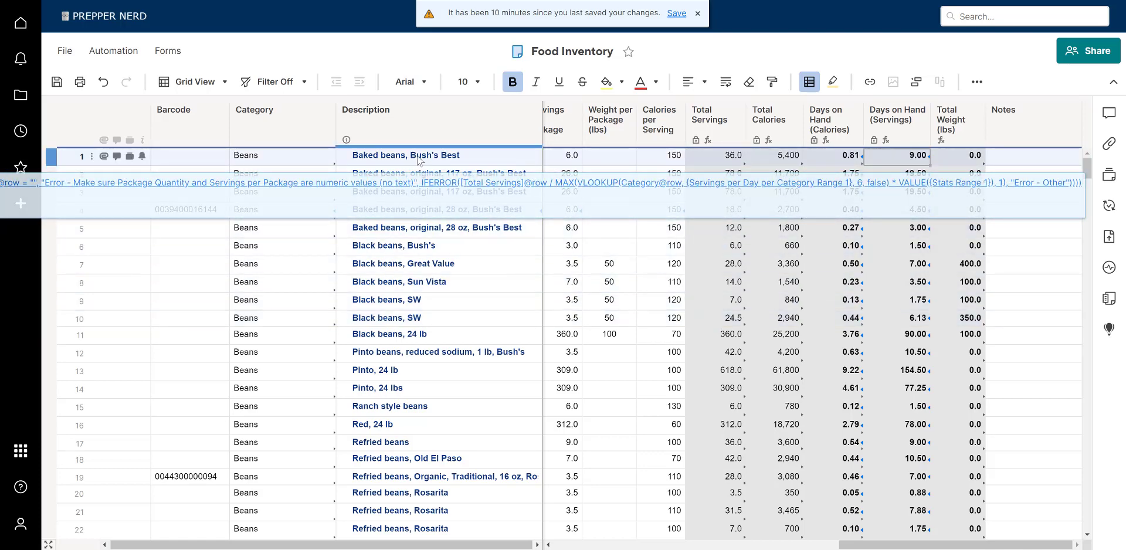
pyautogui.click(65, 156)
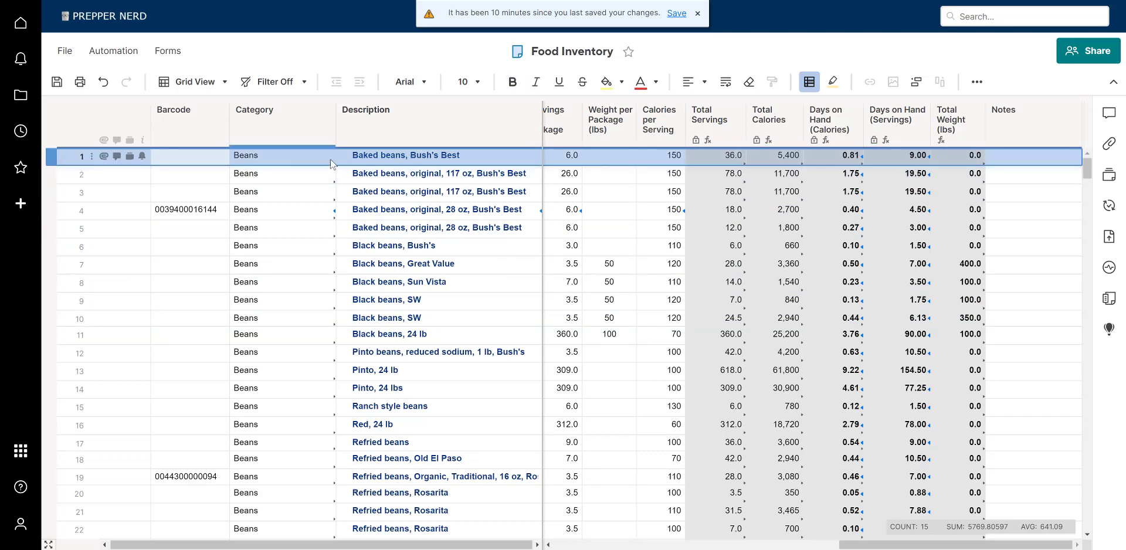
# - Compare the Total Weight (lbs) column with Package Quantity and Weight per Package, and highlight the total weights of rows 7 to 11
pyautogui.click(958, 120)
pyautogui.hscroll(-5, 936, 545)
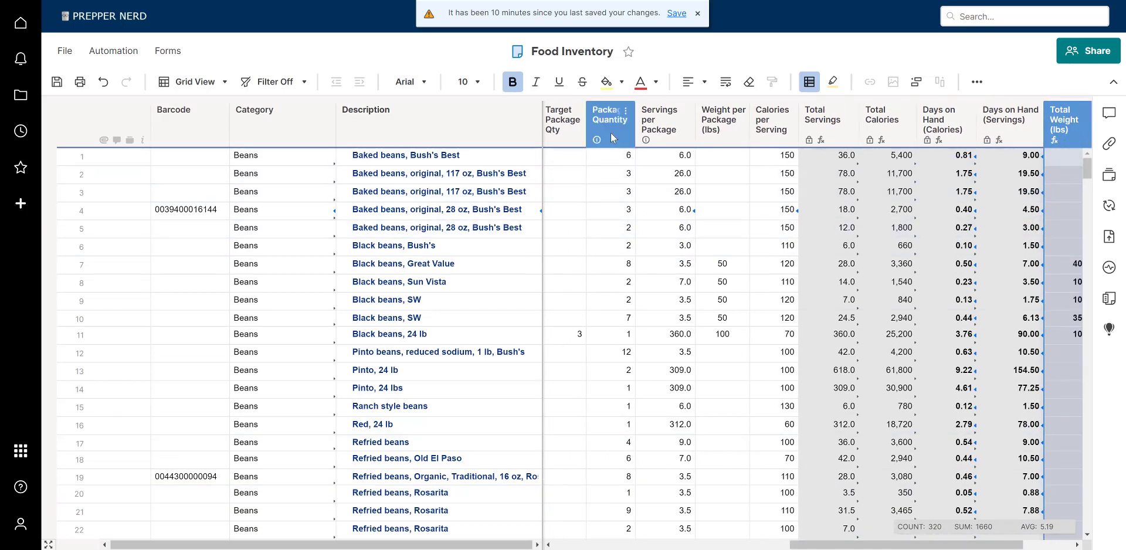
pyautogui.click(611, 133)
pyautogui.click(723, 126)
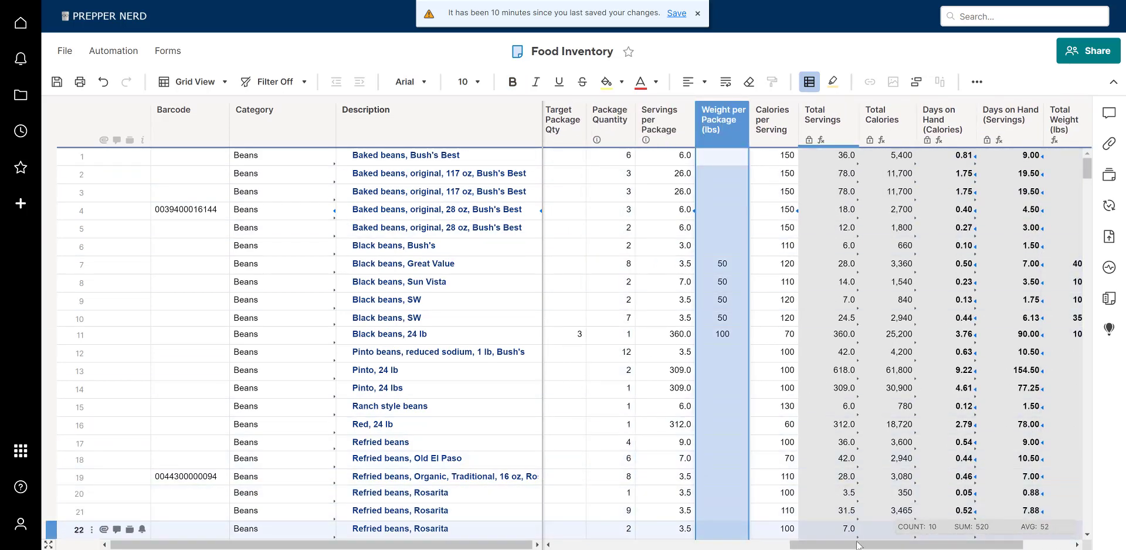
pyautogui.hscroll(3, 932, 544)
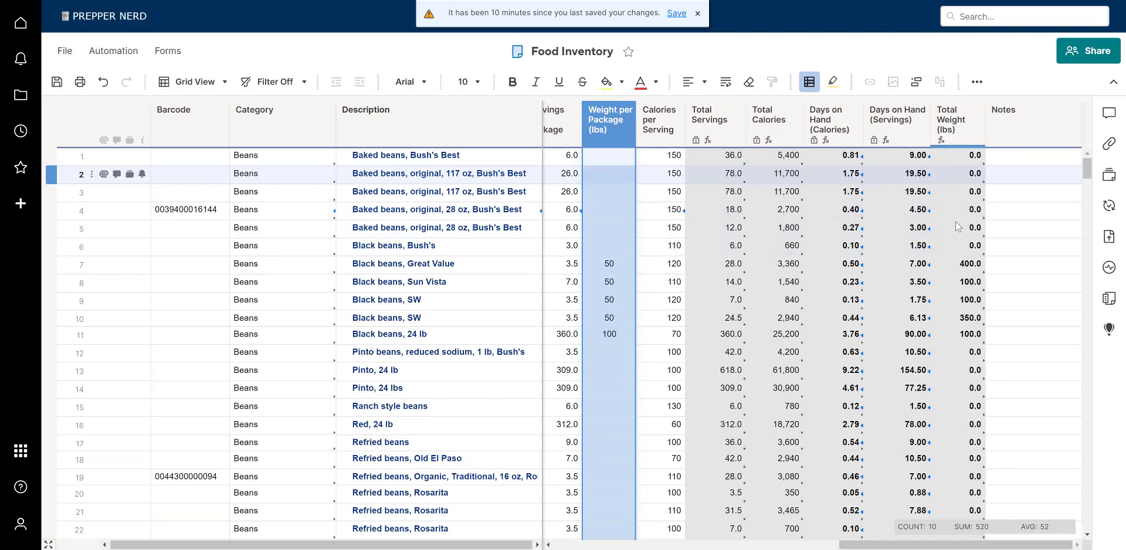
pyautogui.moveTo(960, 263); pyautogui.dragTo(959, 336)
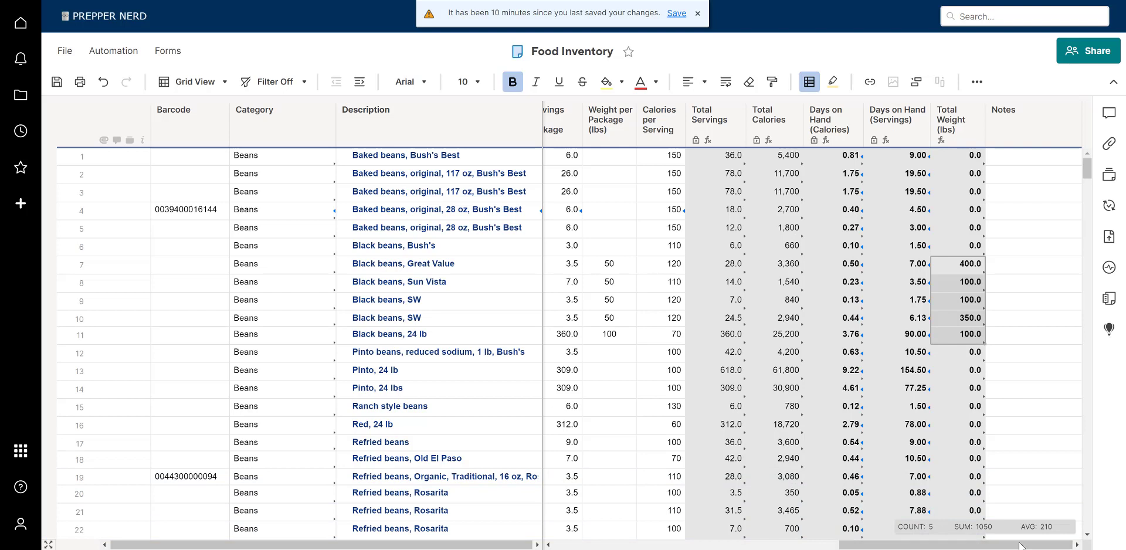
# - Highlight the Notes, Description and Barcode columns in turn, and select the first row's Storage Container Name cell
pyautogui.click(1017, 135)
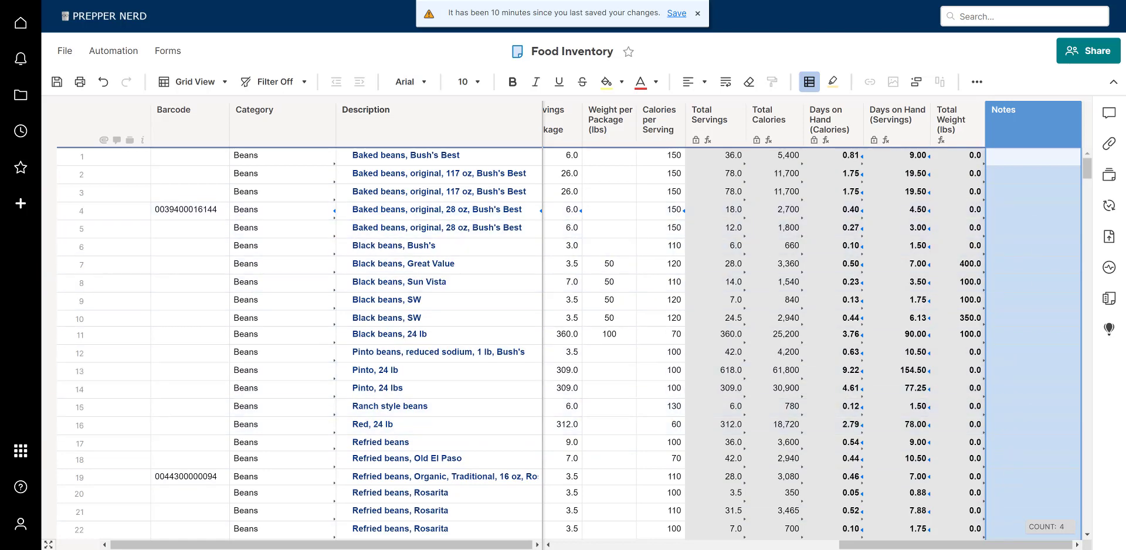
pyautogui.moveTo(956, 544); pyautogui.dragTo(652, 542)
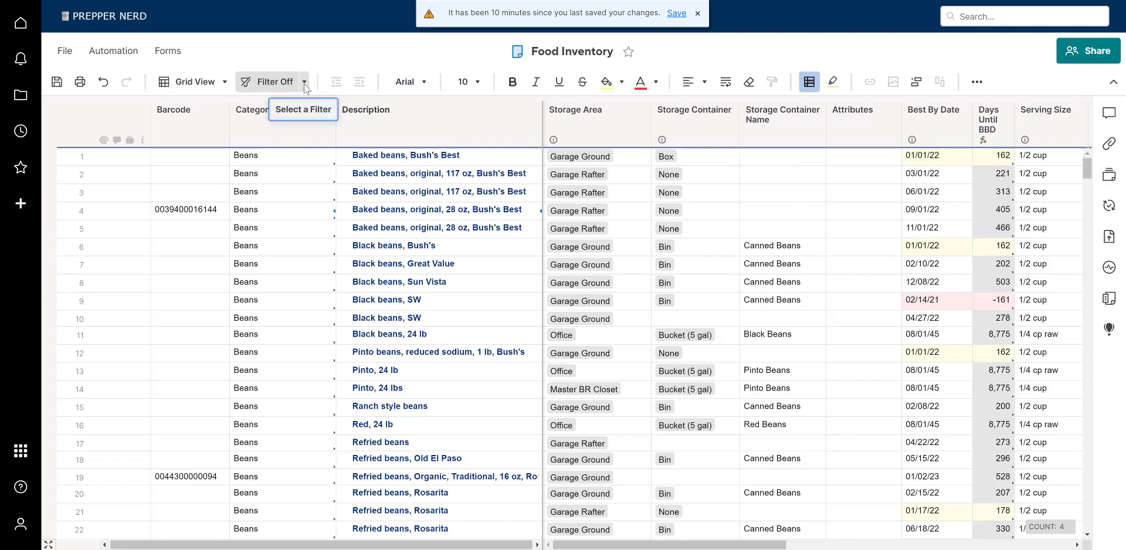
pyautogui.click(319, 126)
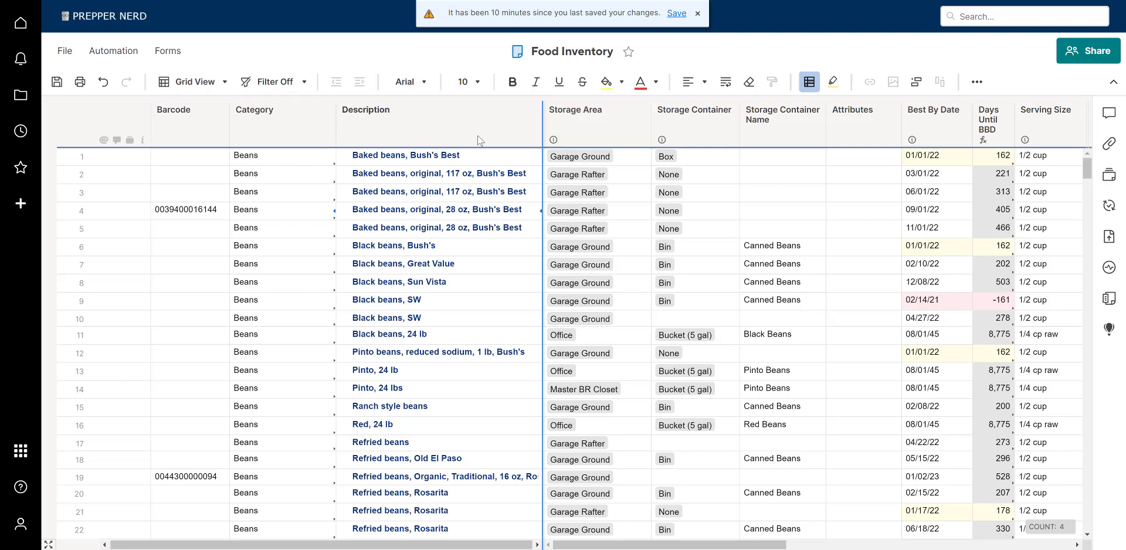
pyautogui.click(374, 143)
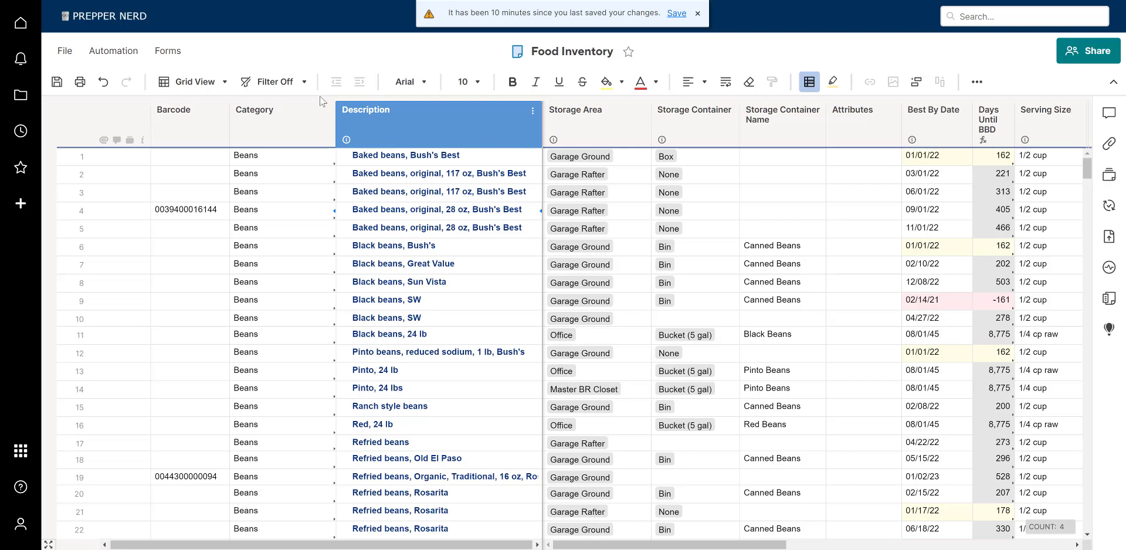
pyautogui.click(307, 87)
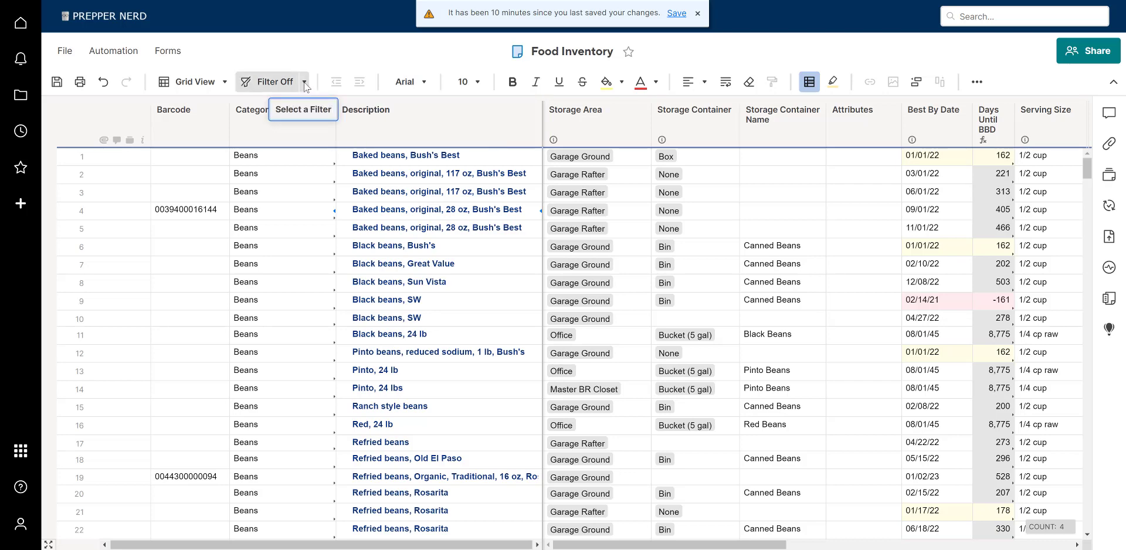
pyautogui.click(383, 114)
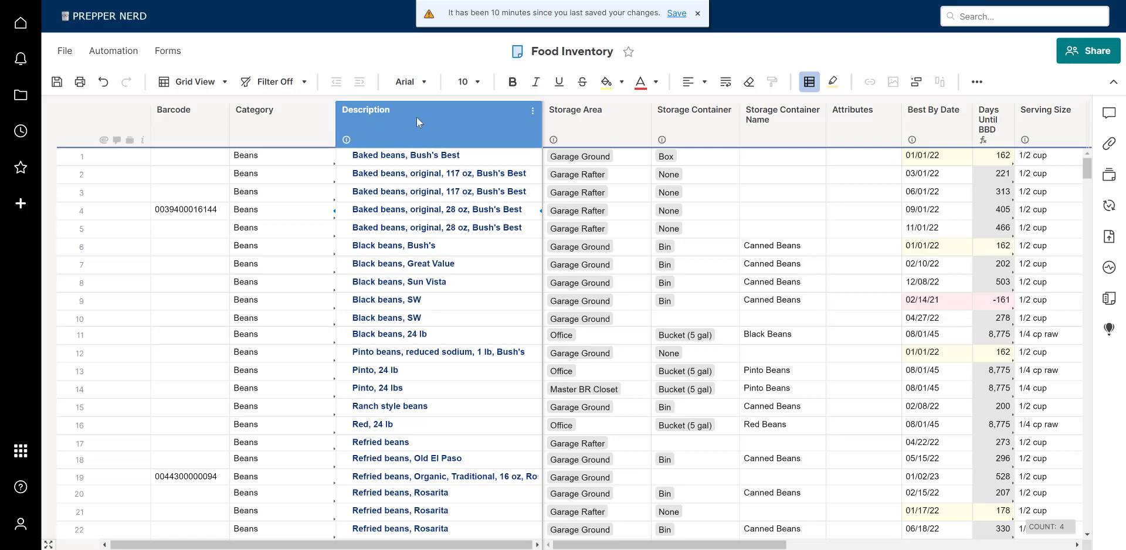
pyautogui.click(187, 117)
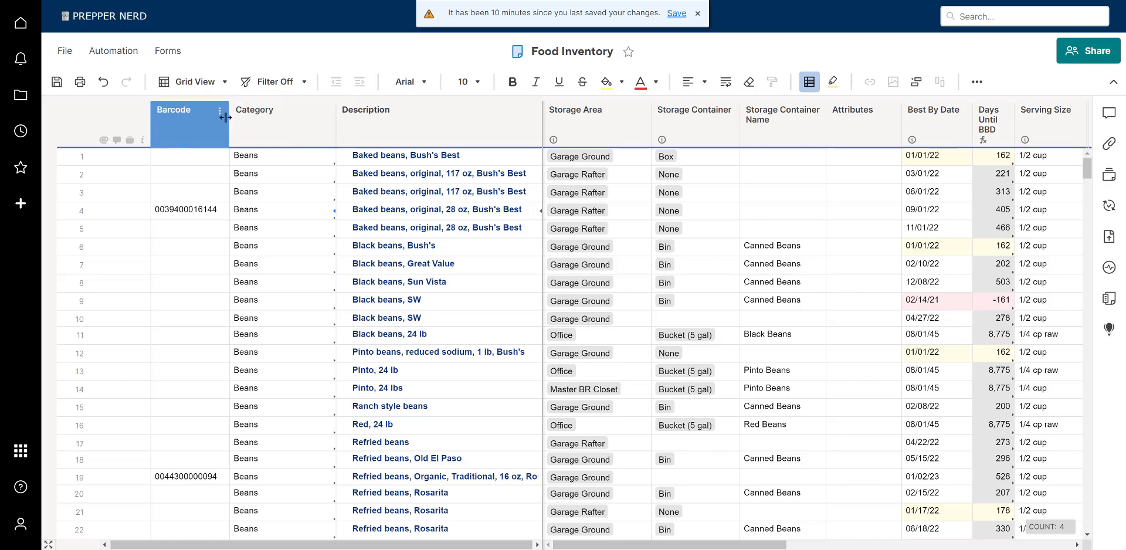
pyautogui.moveTo(598, 547)
pyautogui.mouseDown()
pyautogui.moveTo(861, 547)
pyautogui.moveTo(599, 547)
pyautogui.mouseUp()
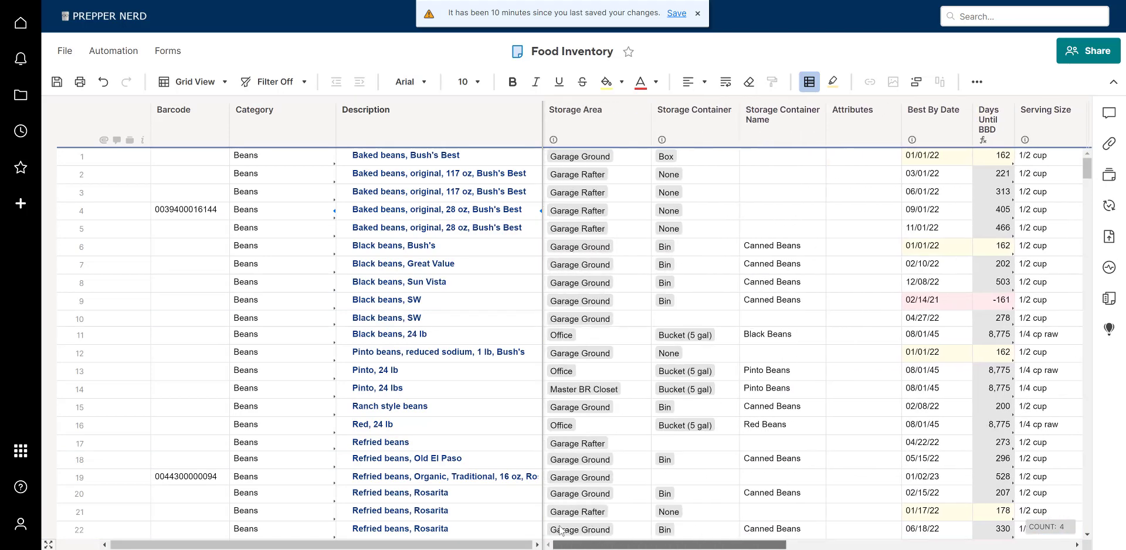
pyautogui.click(782, 159)
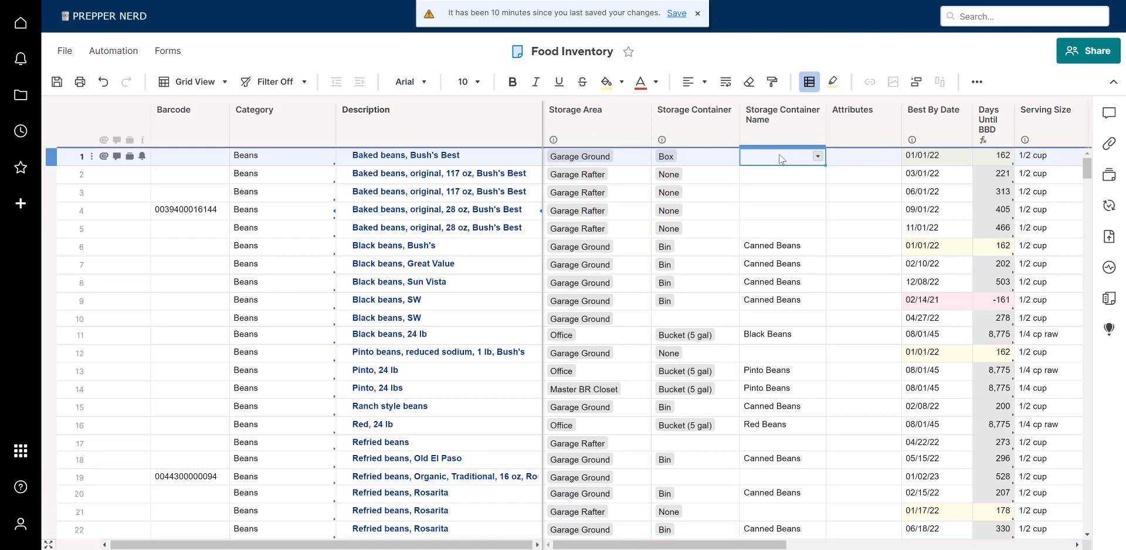